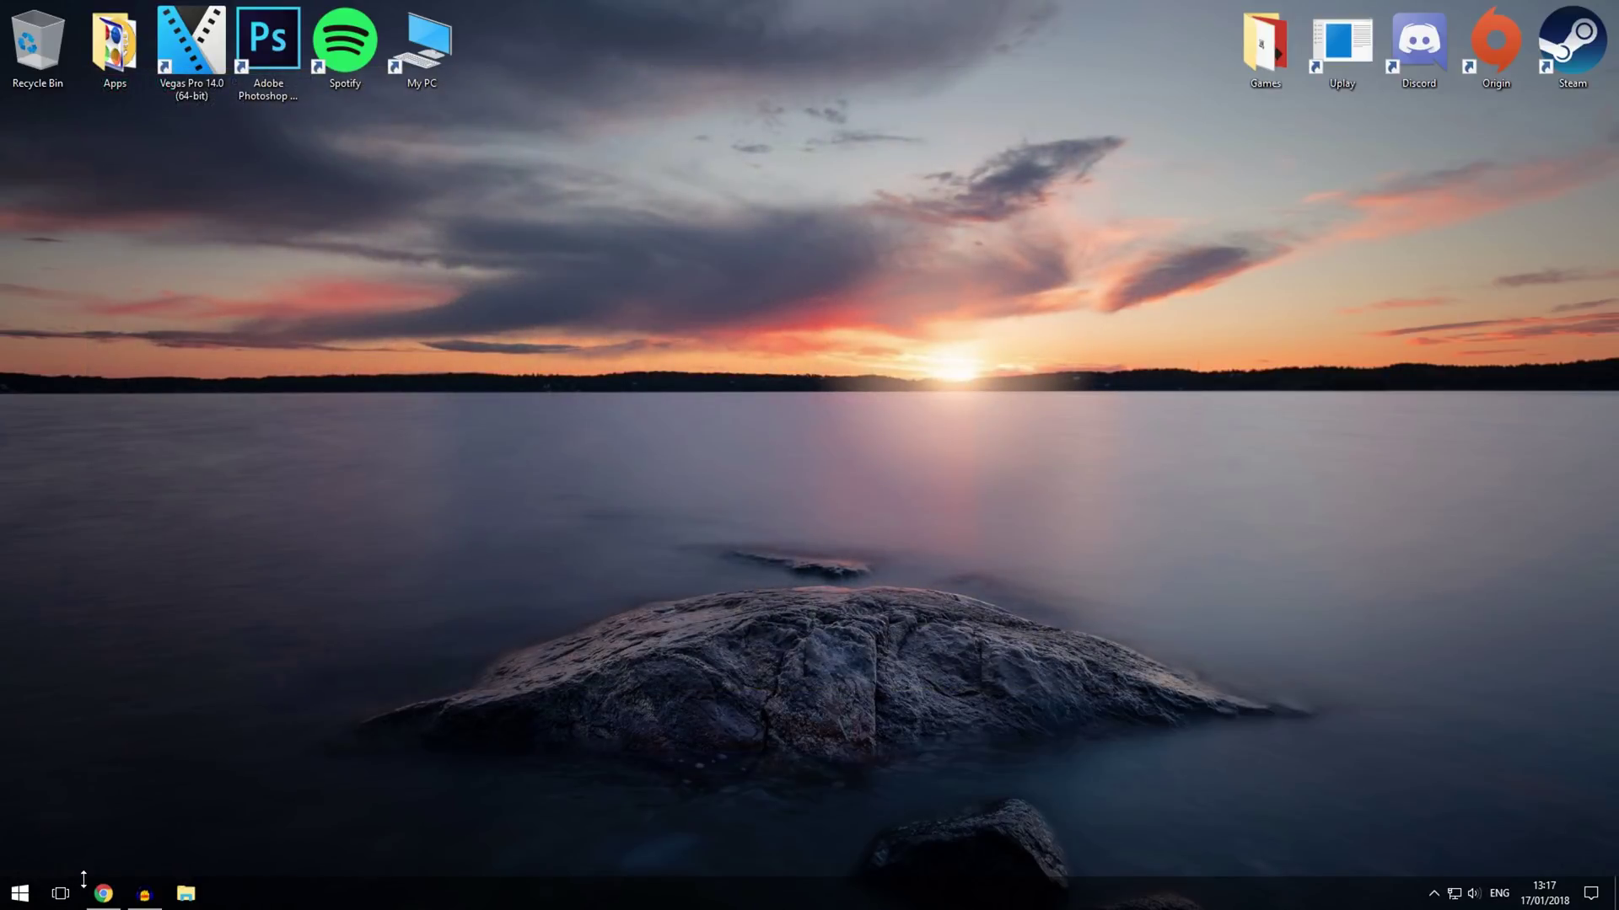
Download the 37.5 MB MSI Afterburner setup zip from the Downloads tab of msi.com/page/afterburner
{"action": "left_click", "coordinate": [103, 893]}
{"action": "scroll", "coordinate": [283, 629], "scroll_direction": "down", "scroll_amount": 3}
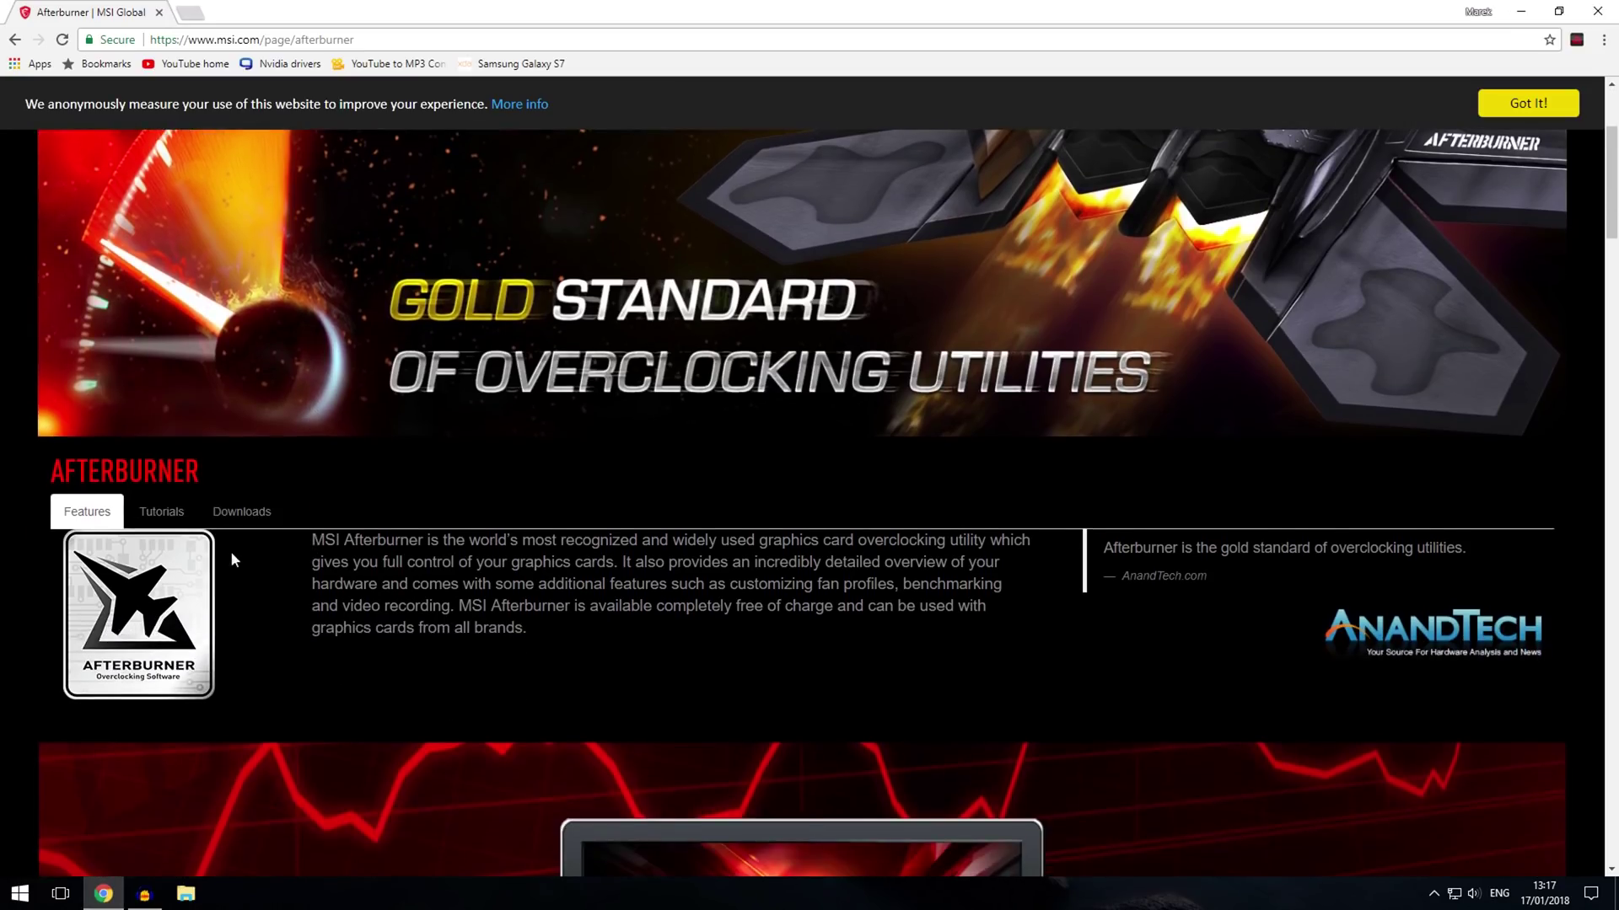
{"action": "left_click", "coordinate": [244, 512]}
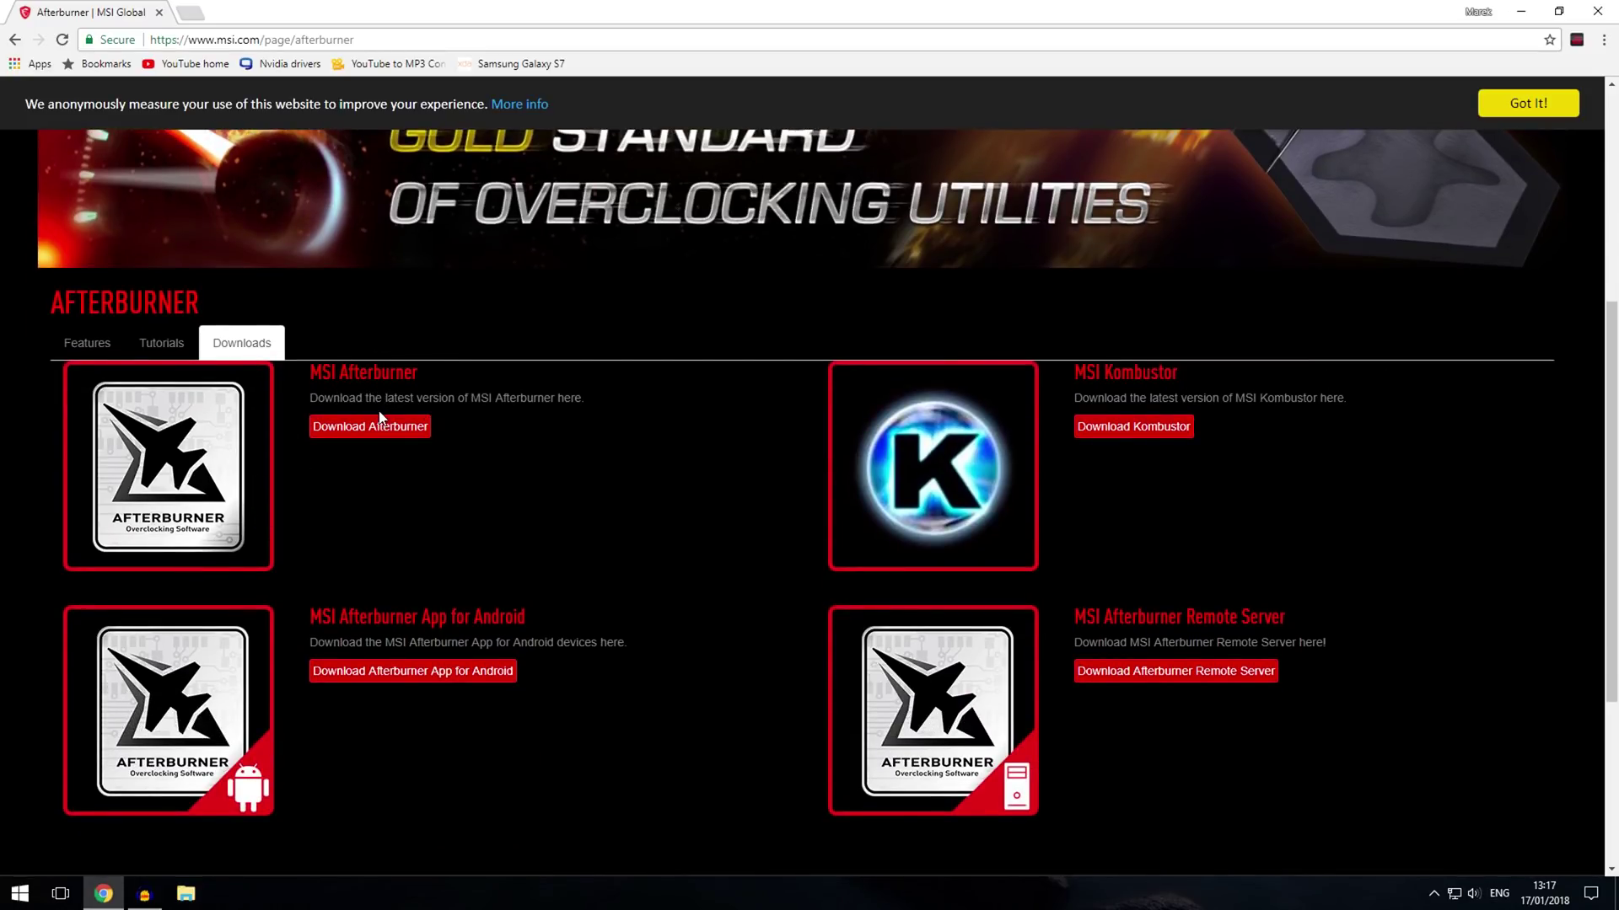
{"action": "left_click", "coordinate": [379, 422]}
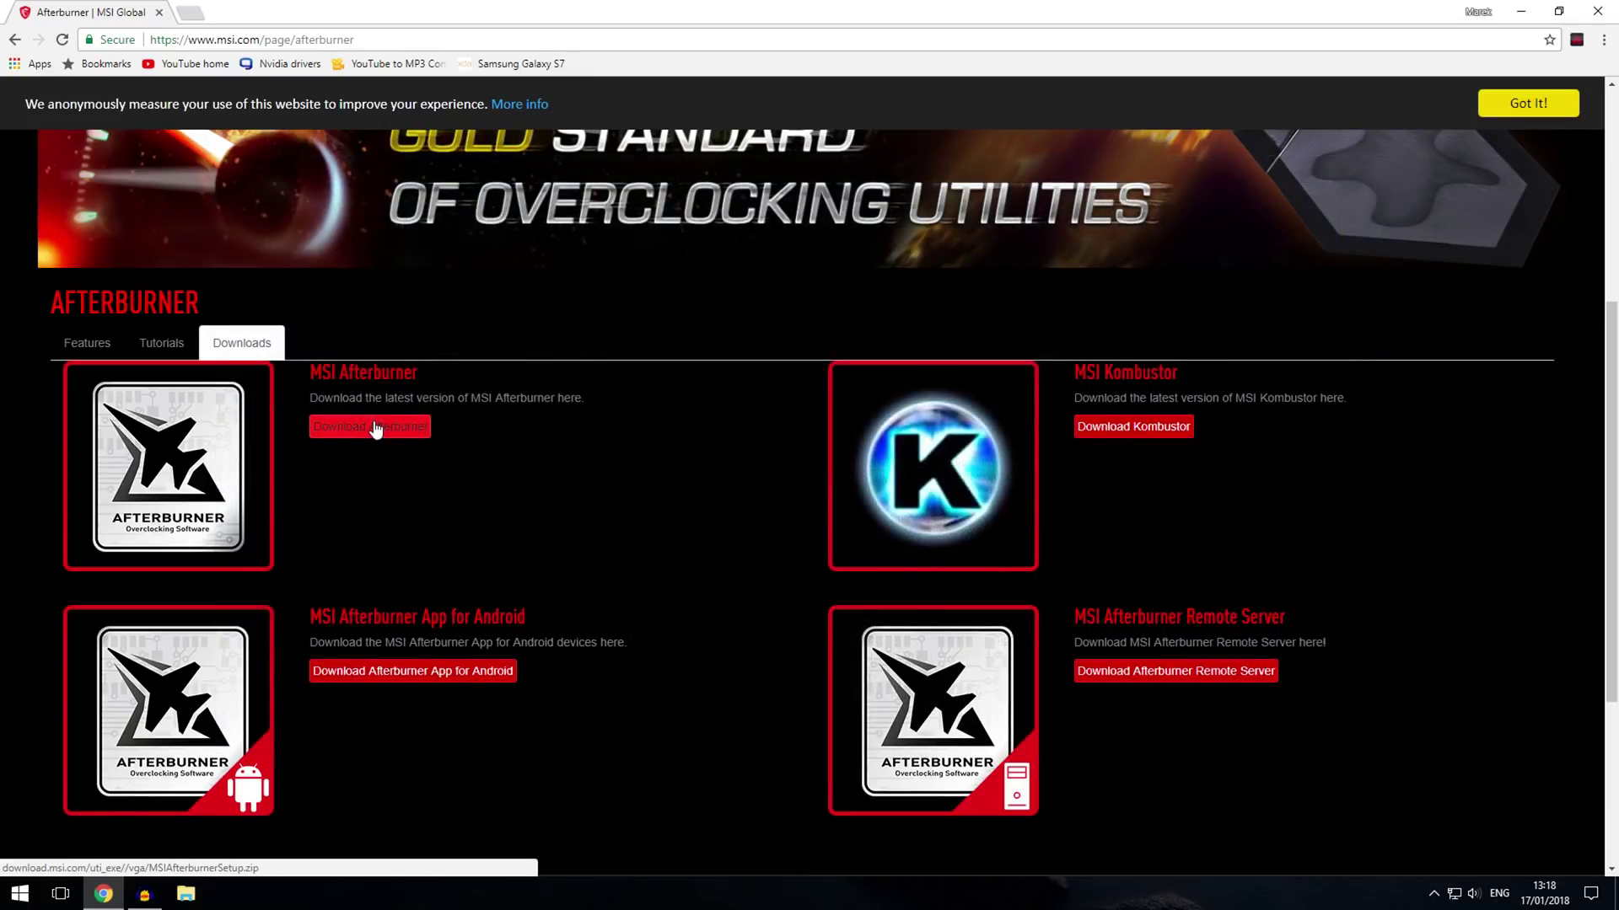
{"action": "left_click", "coordinate": [375, 428]}
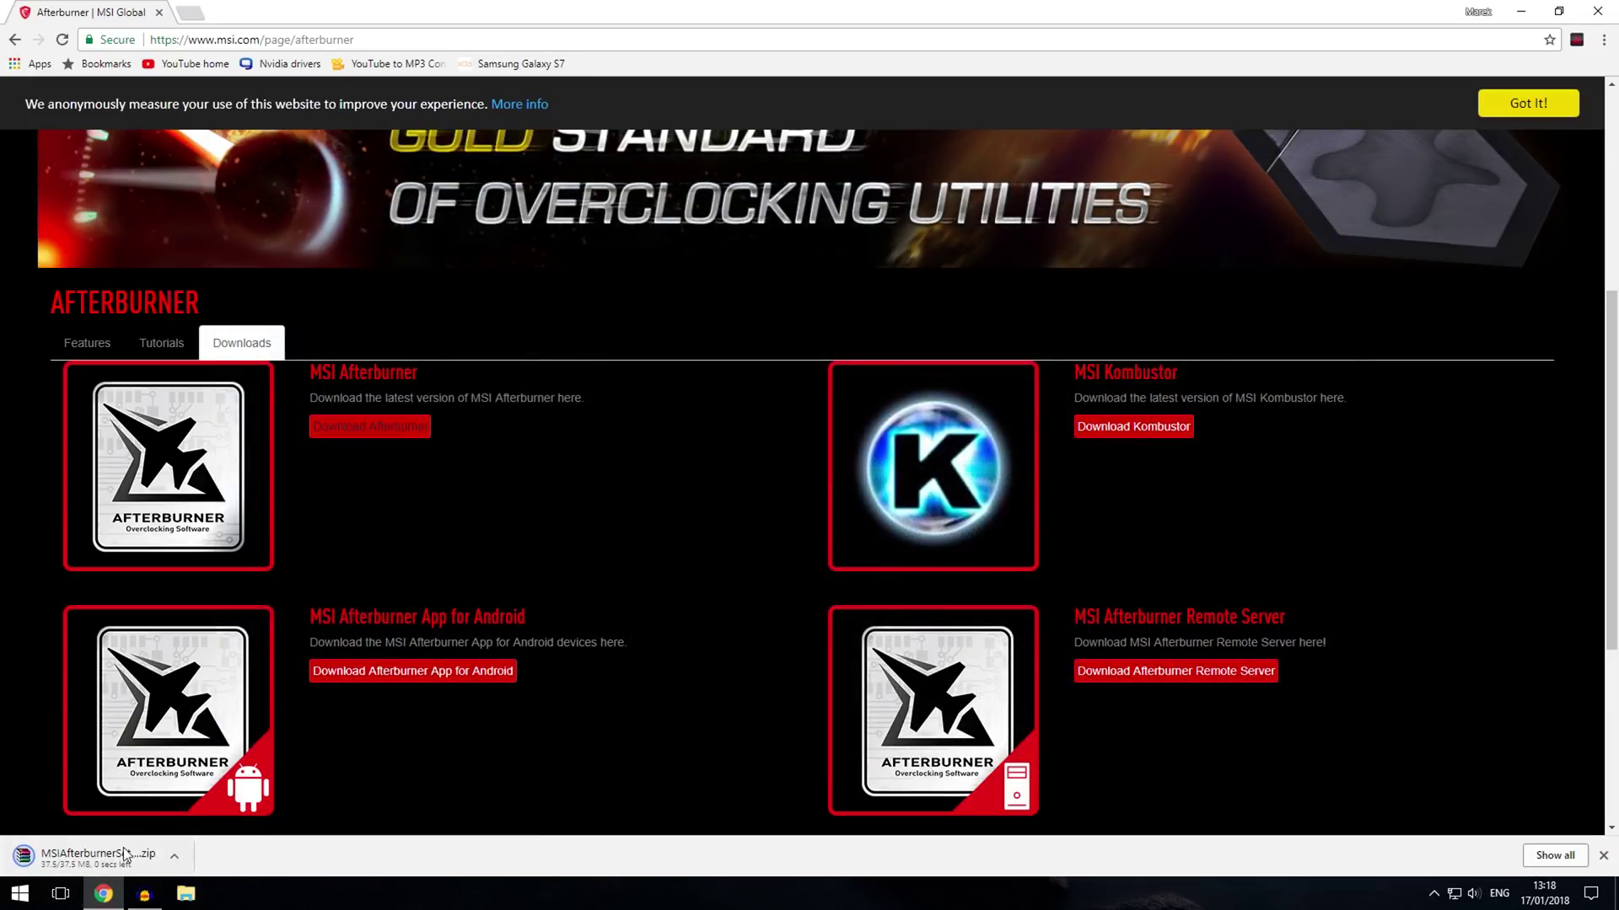
Extract the 4.4.2 folder from the zip to the desktop with WinRAR and run its setup exe
{"action": "left_click", "coordinate": [76, 864]}
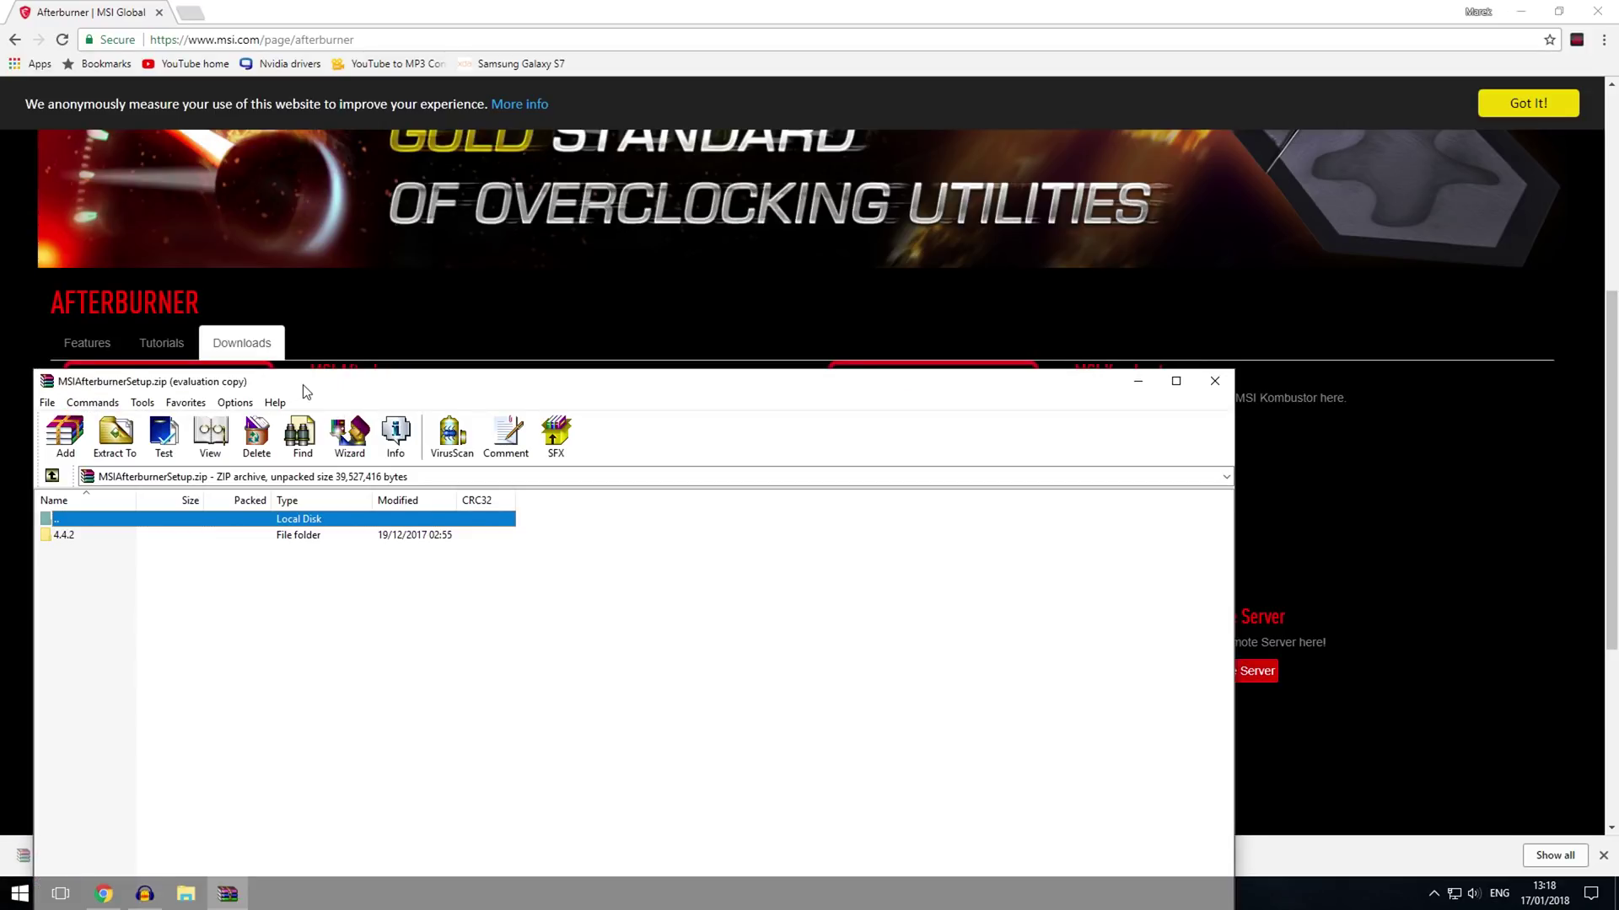
{"action": "left_click_drag", "start_coordinate": [302, 384], "coordinate": [678, 172]}
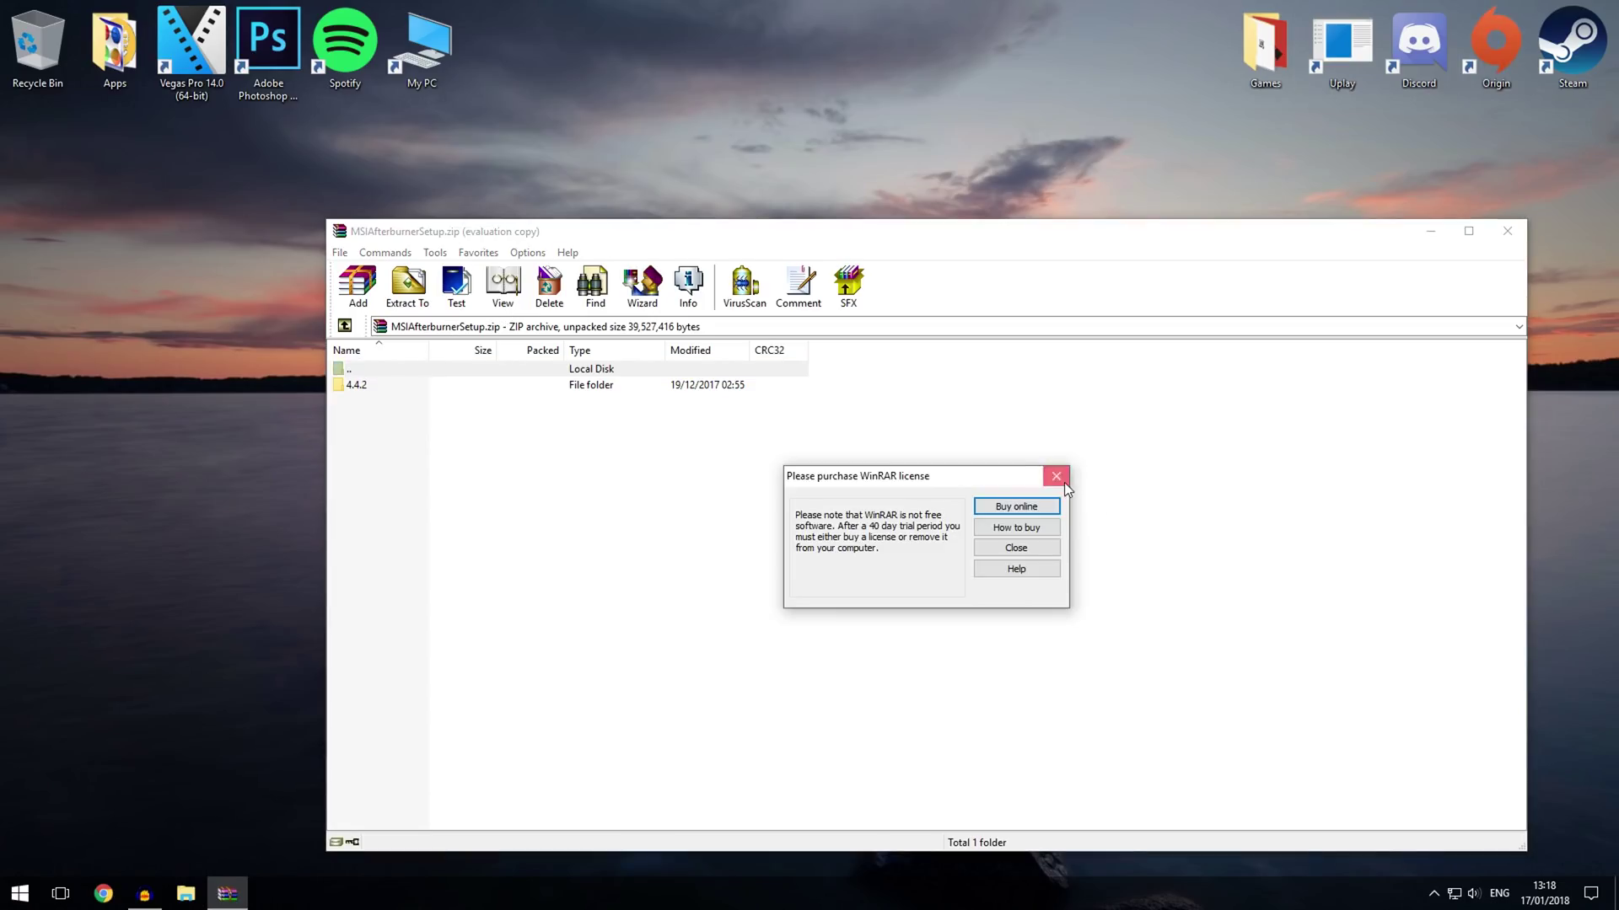
{"action": "left_click", "coordinate": [1055, 477]}
{"action": "left_click_drag", "start_coordinate": [363, 385], "coordinate": [185, 420]}
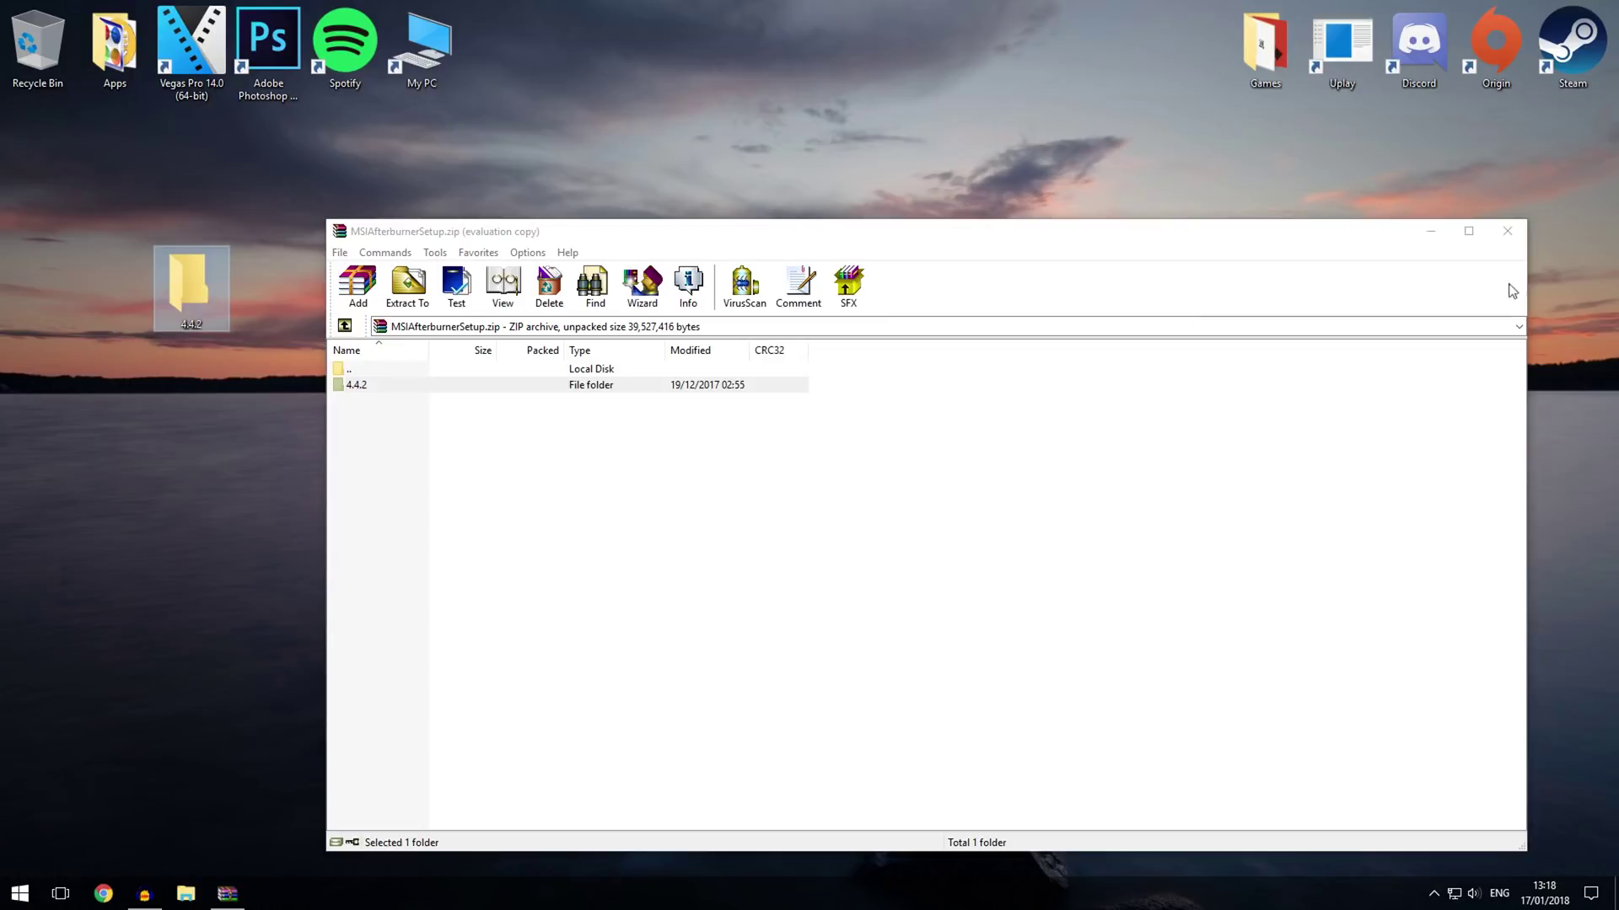
{"action": "left_click", "coordinate": [1507, 231]}
{"action": "double_click", "coordinate": [179, 305]}
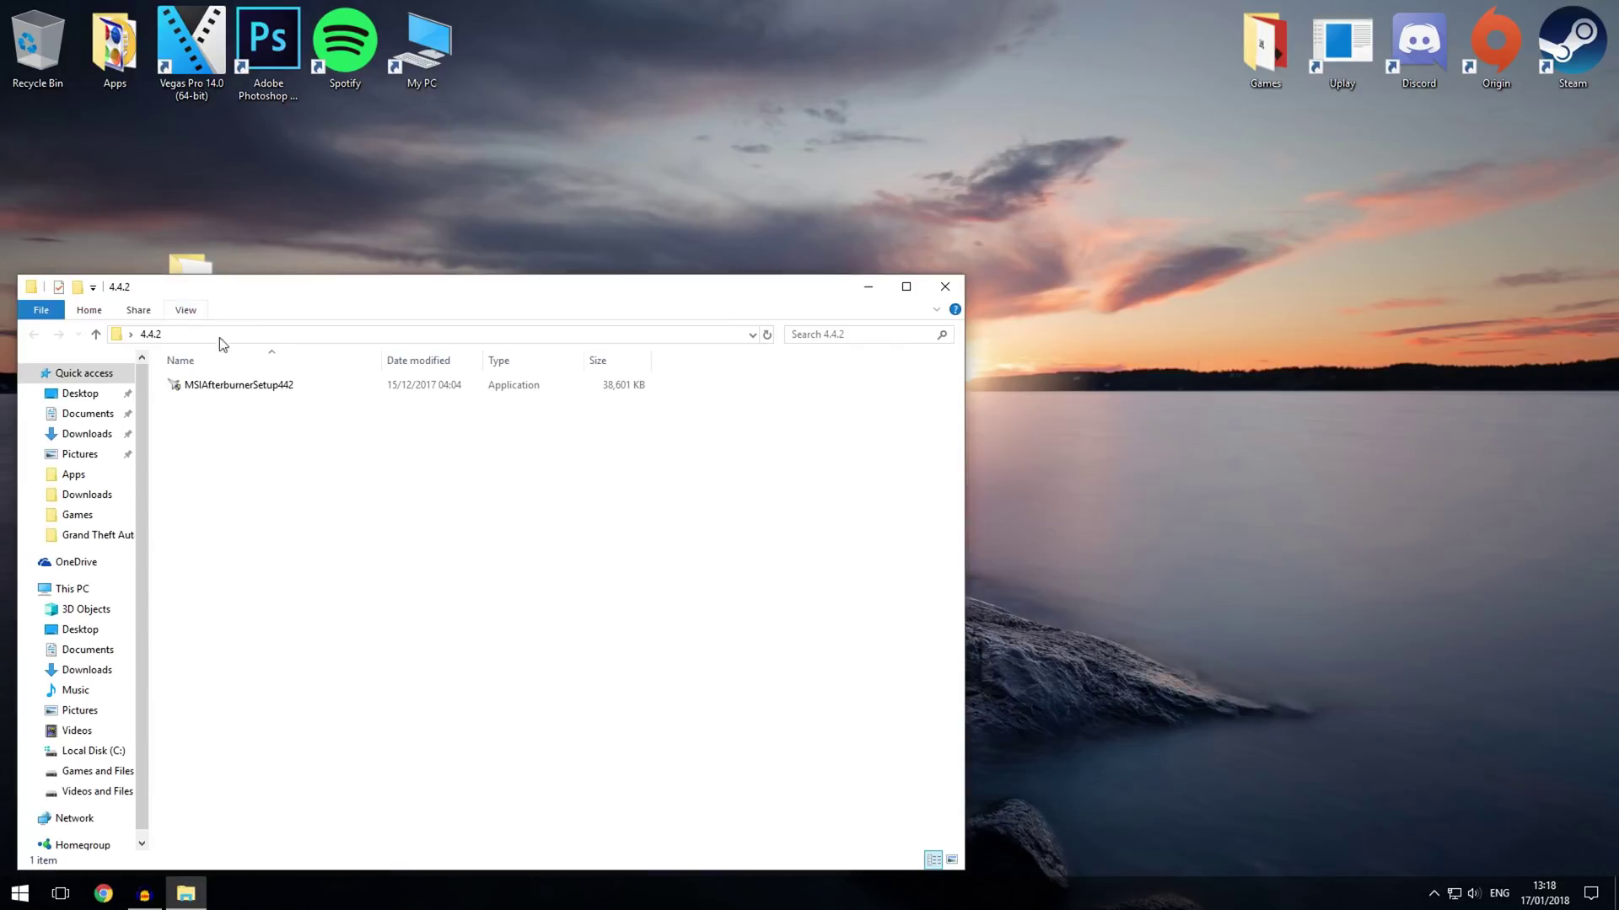
{"action": "double_click", "coordinate": [260, 386]}
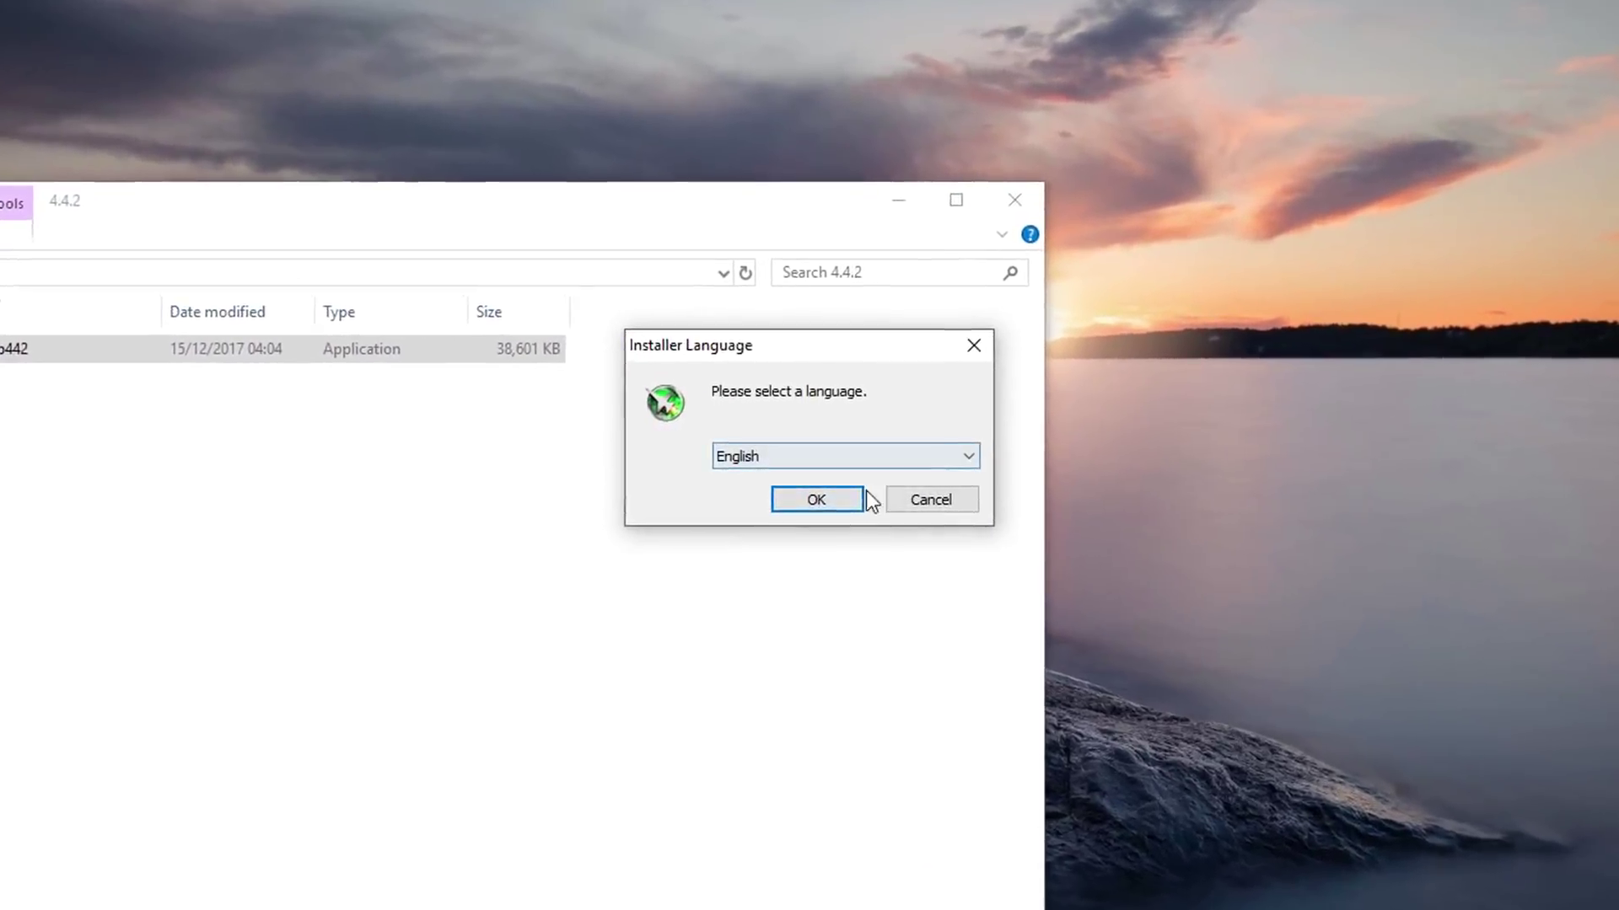
Accept the licence and install MSI Afterburner plus RivaTuner Statistics Server to the default location
{"action": "left_click", "coordinate": [860, 497]}
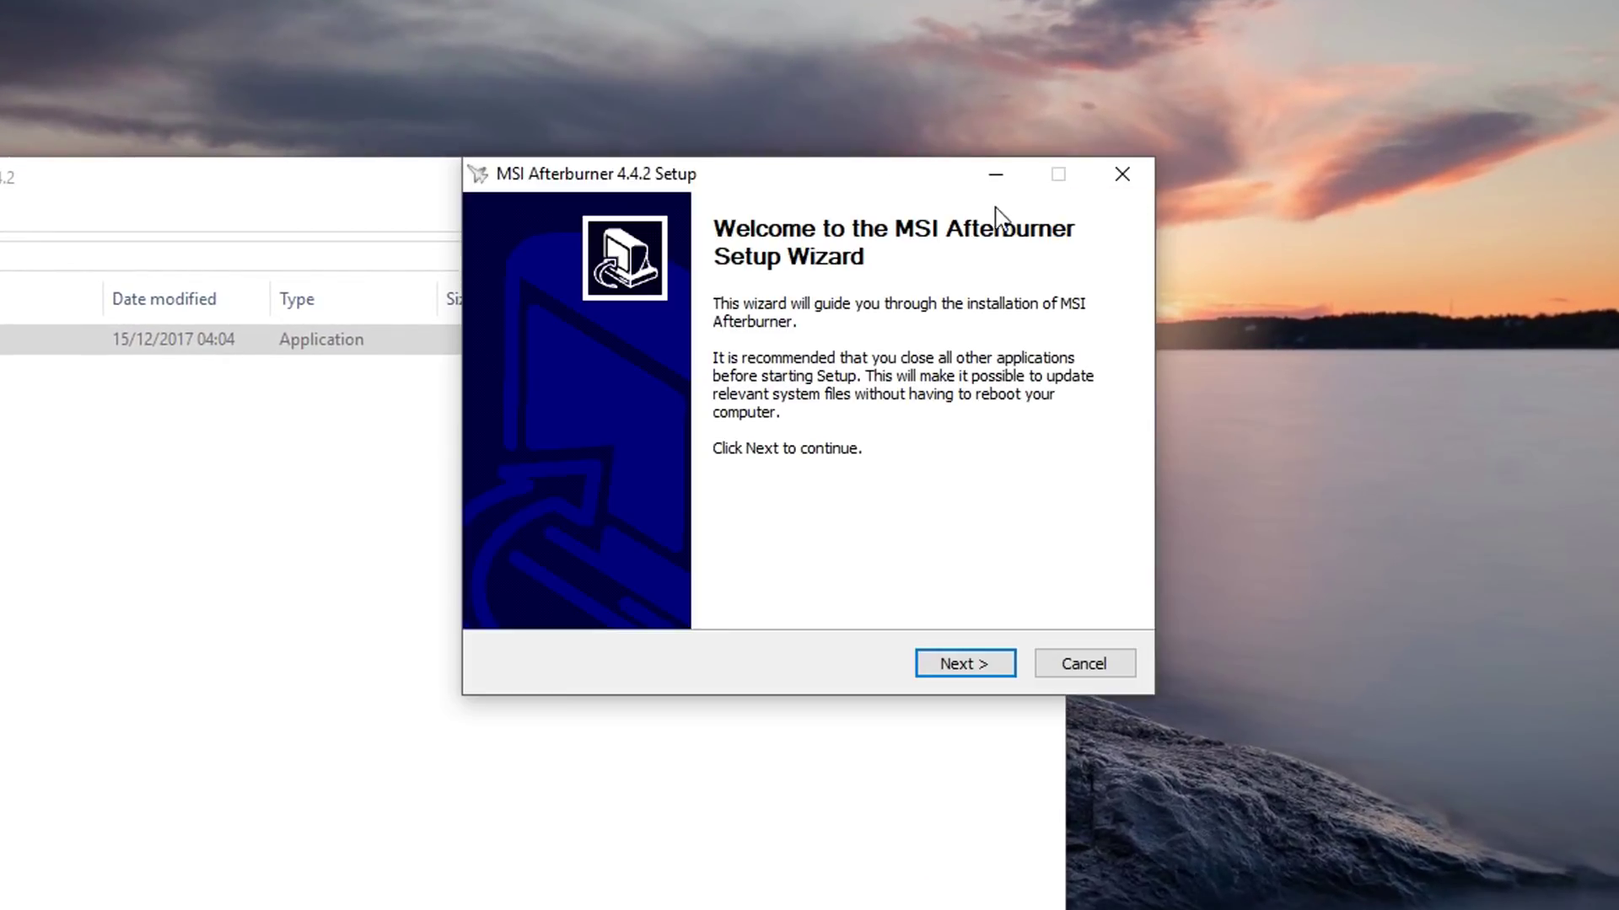
{"action": "left_click", "coordinate": [224, 195]}
{"action": "left_click", "coordinate": [1035, 174]}
{"action": "left_click", "coordinate": [956, 665]}
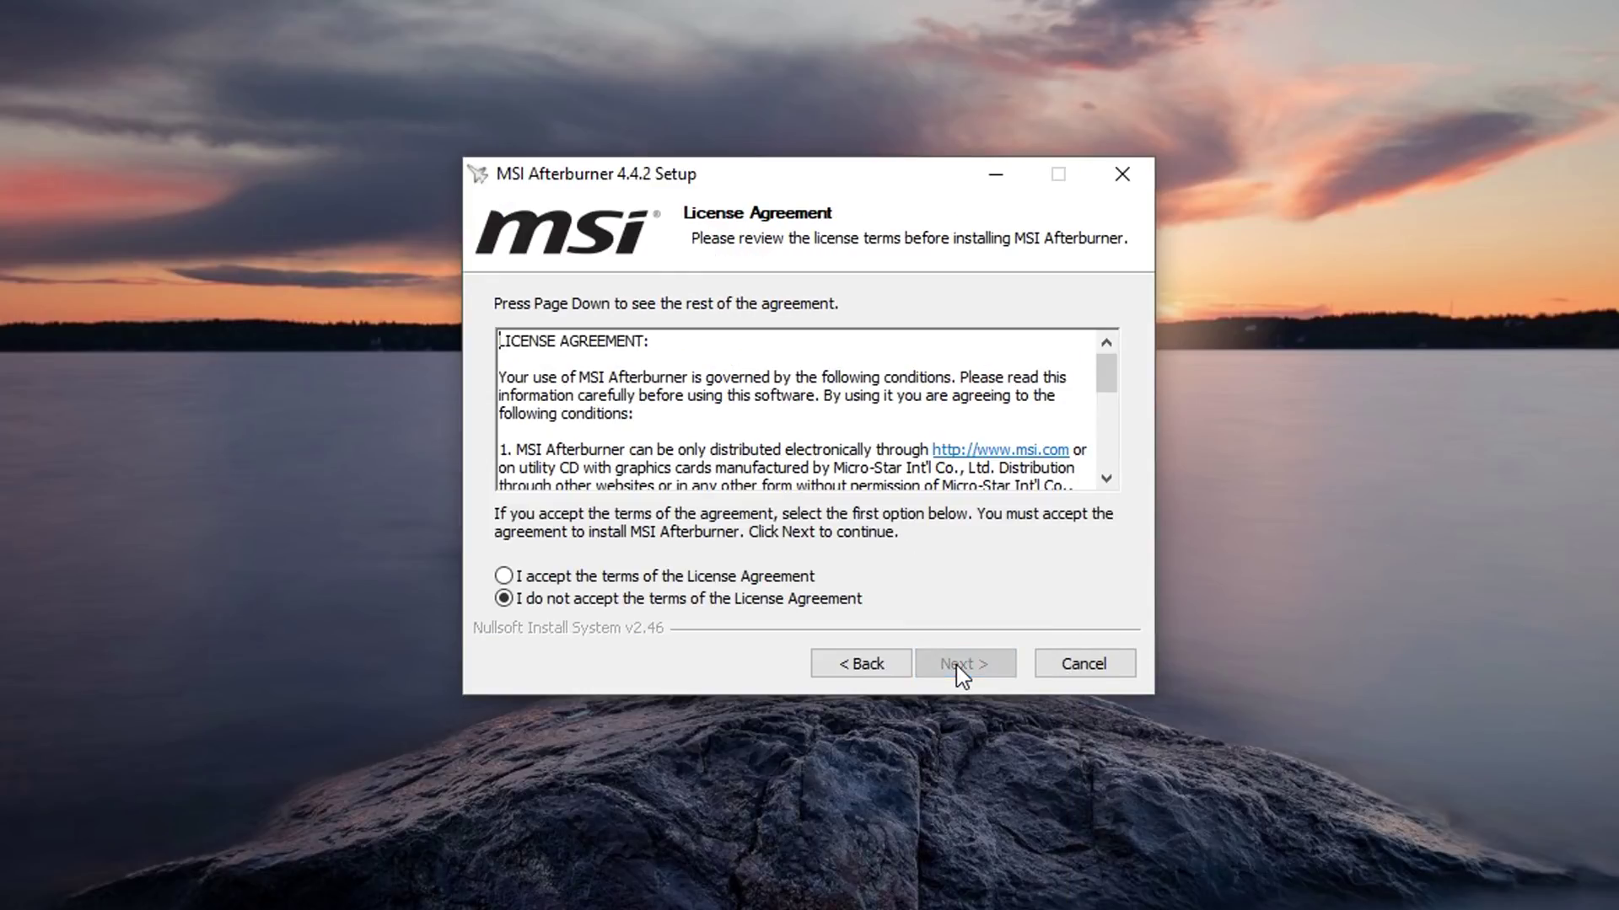
{"action": "left_click", "coordinate": [688, 583]}
{"action": "left_click", "coordinate": [957, 663]}
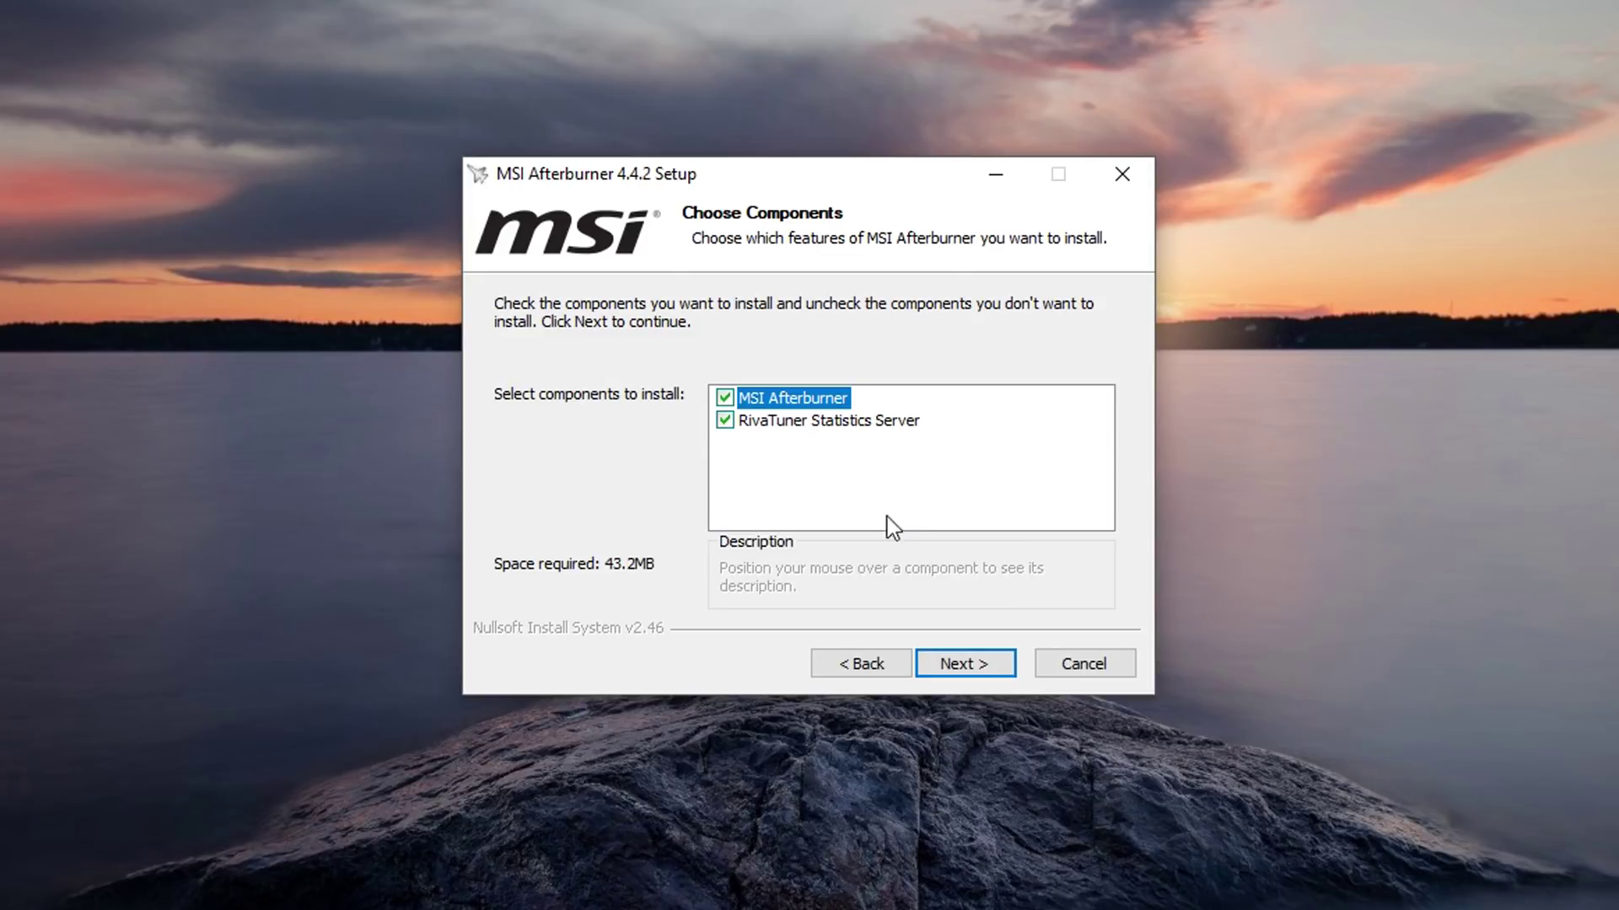
{"action": "left_click", "coordinate": [948, 666]}
{"action": "left_click", "coordinate": [949, 666]}
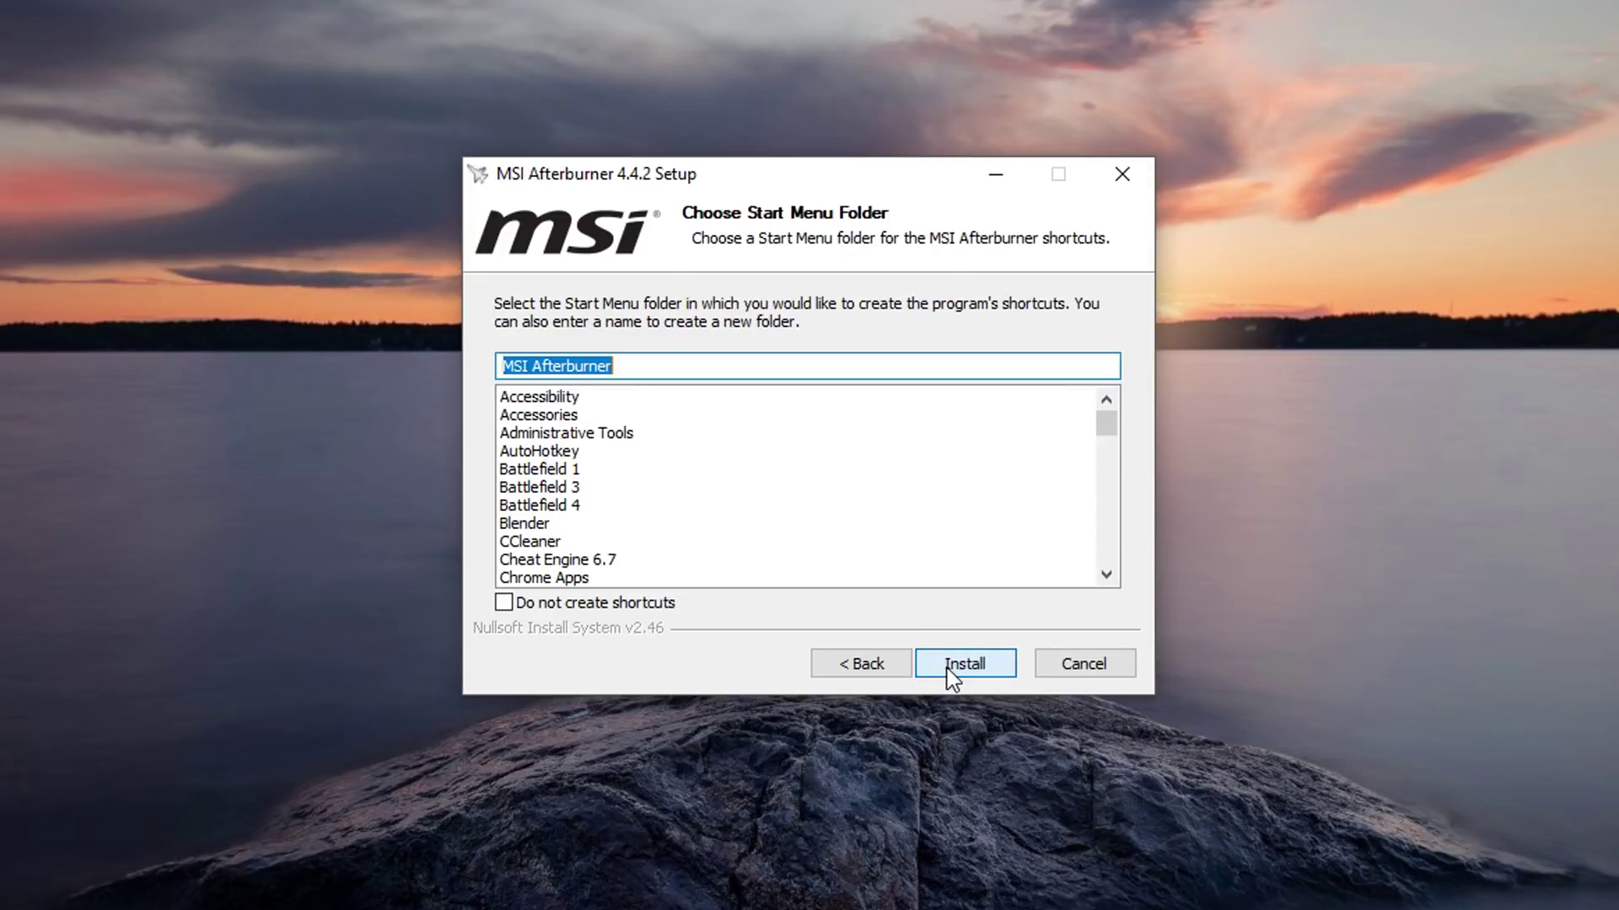
{"action": "left_click", "coordinate": [950, 670]}
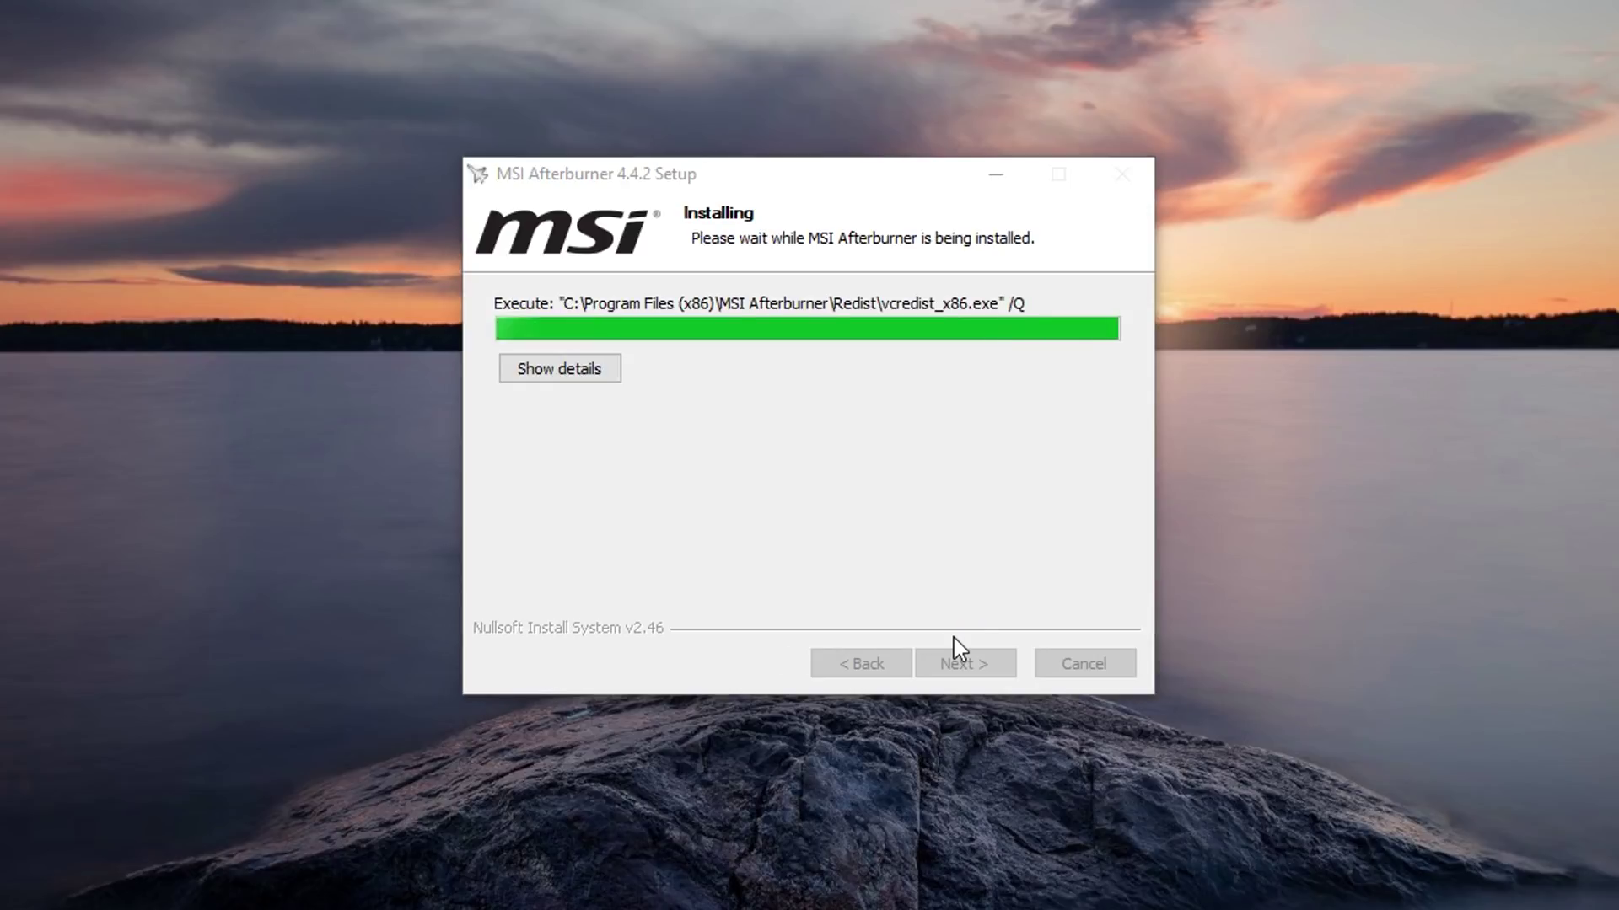
Install RivaTuner Statistics Server 7.0.2 with default settings, skip the readme, and finish its wizard
{"action": "left_click", "coordinate": [816, 503]}
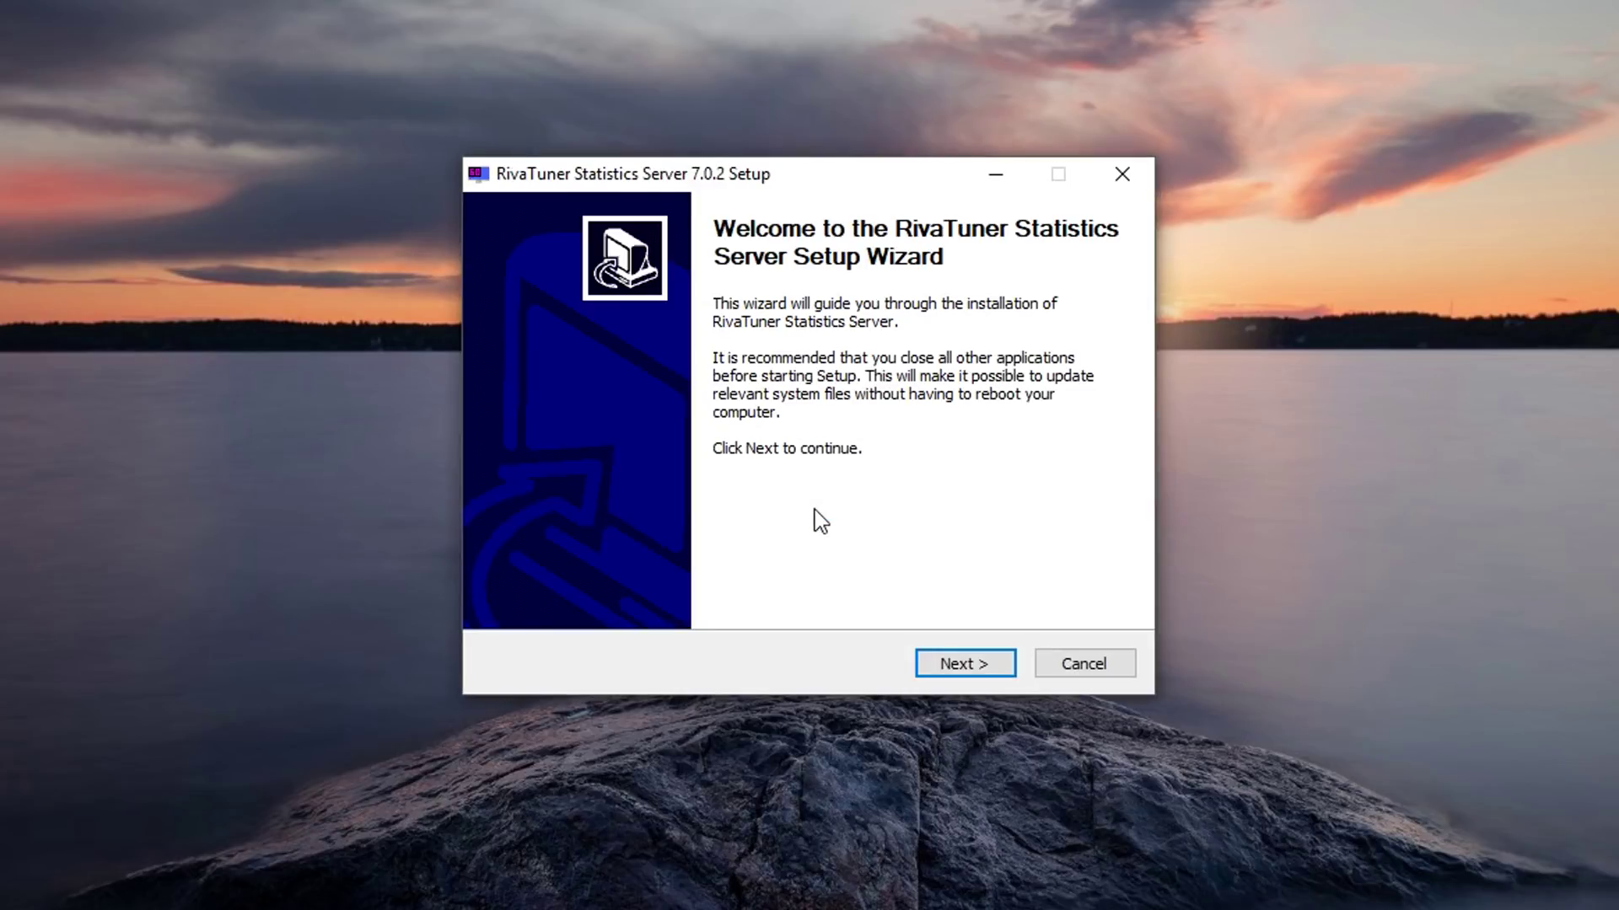
{"action": "left_click_drag", "start_coordinate": [710, 180], "coordinate": [656, 160]}
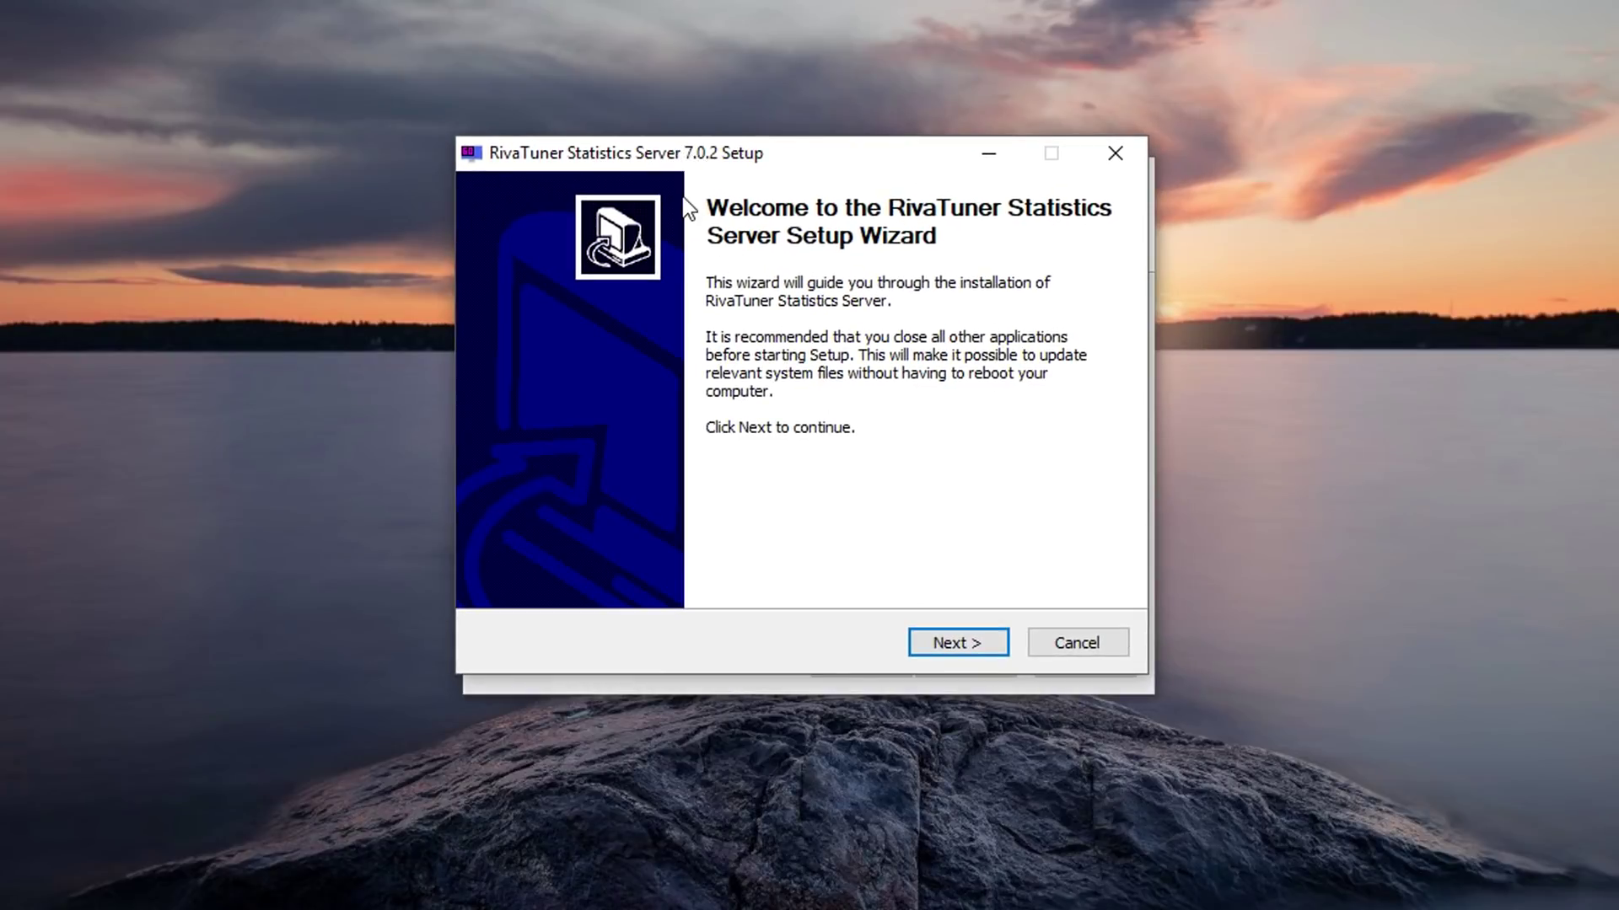
{"action": "left_click", "coordinate": [942, 640]}
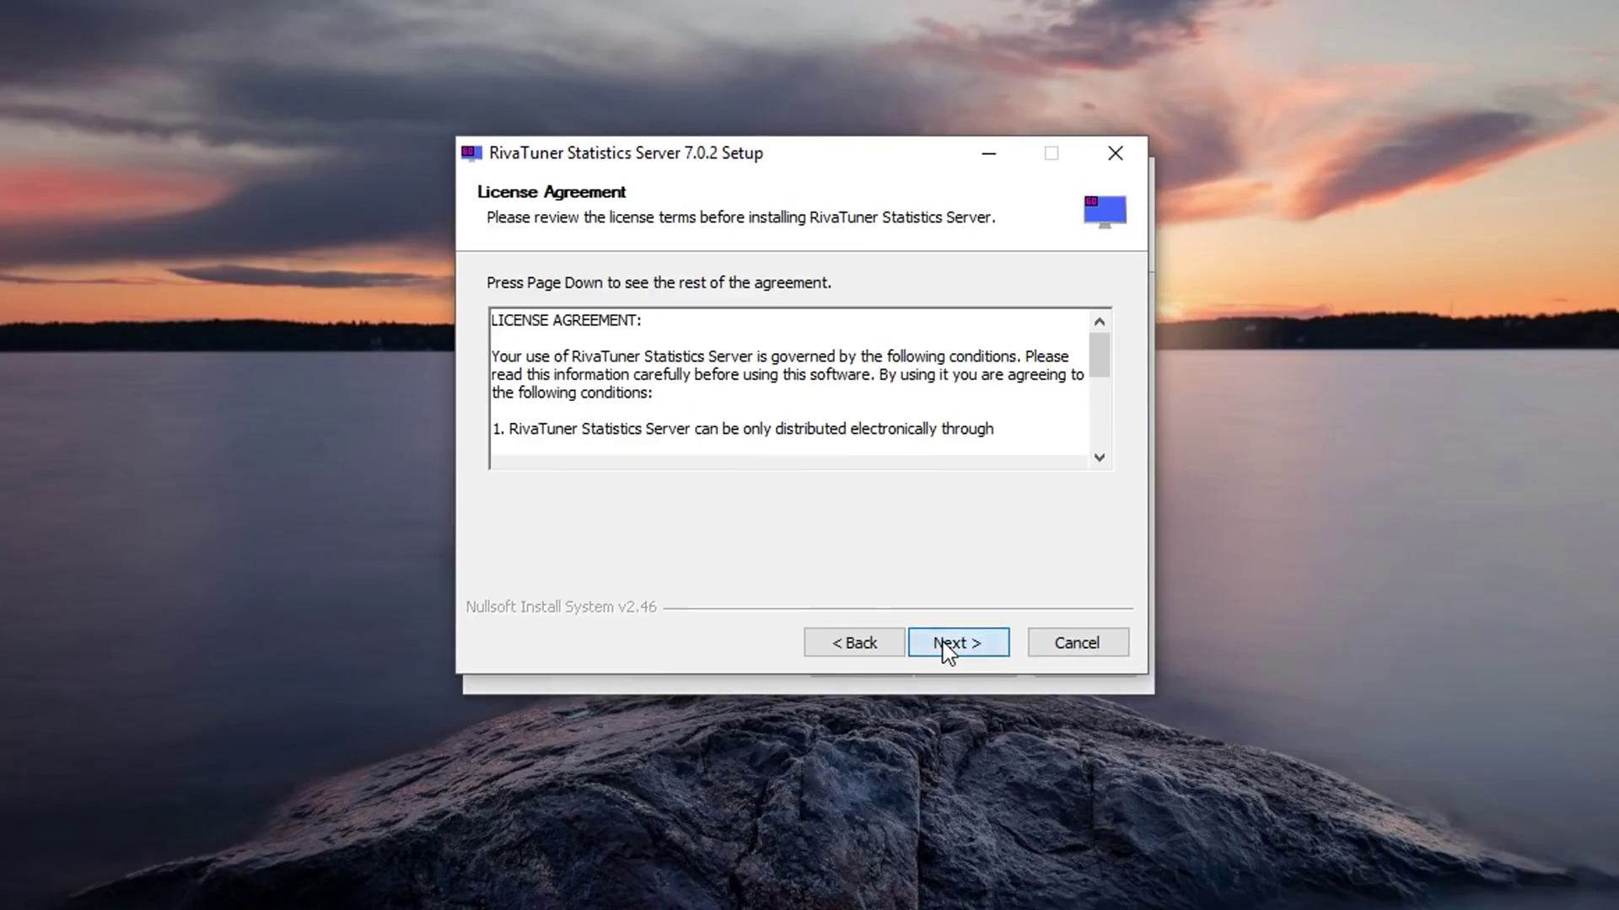
{"action": "left_click", "coordinate": [945, 641]}
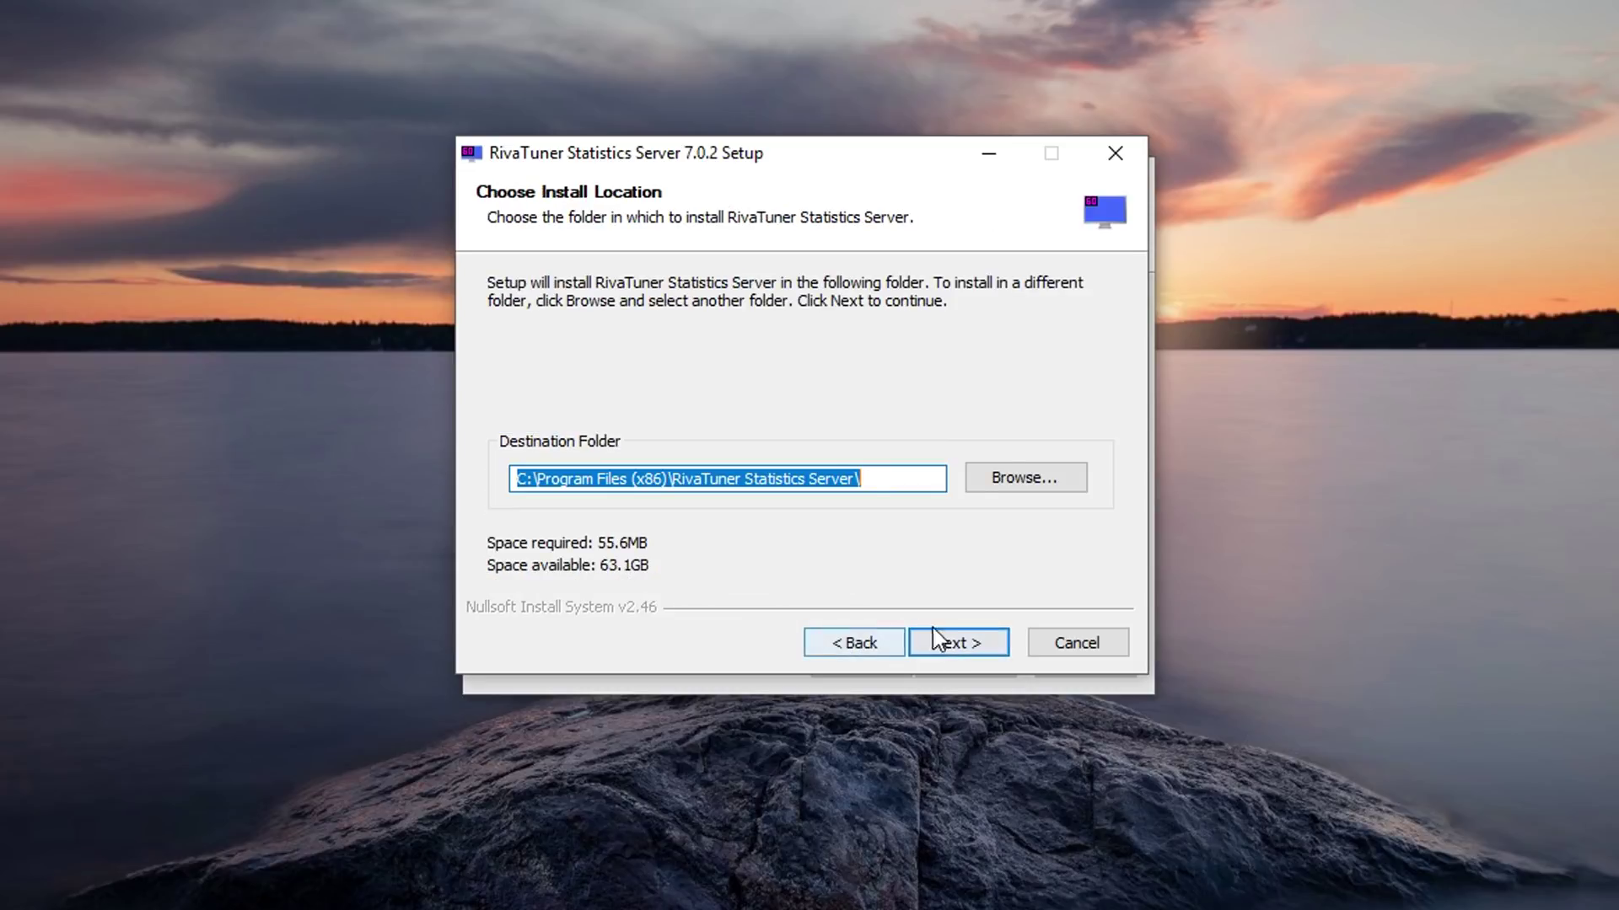
{"action": "left_click", "coordinate": [945, 642]}
{"action": "left_click", "coordinate": [988, 645]}
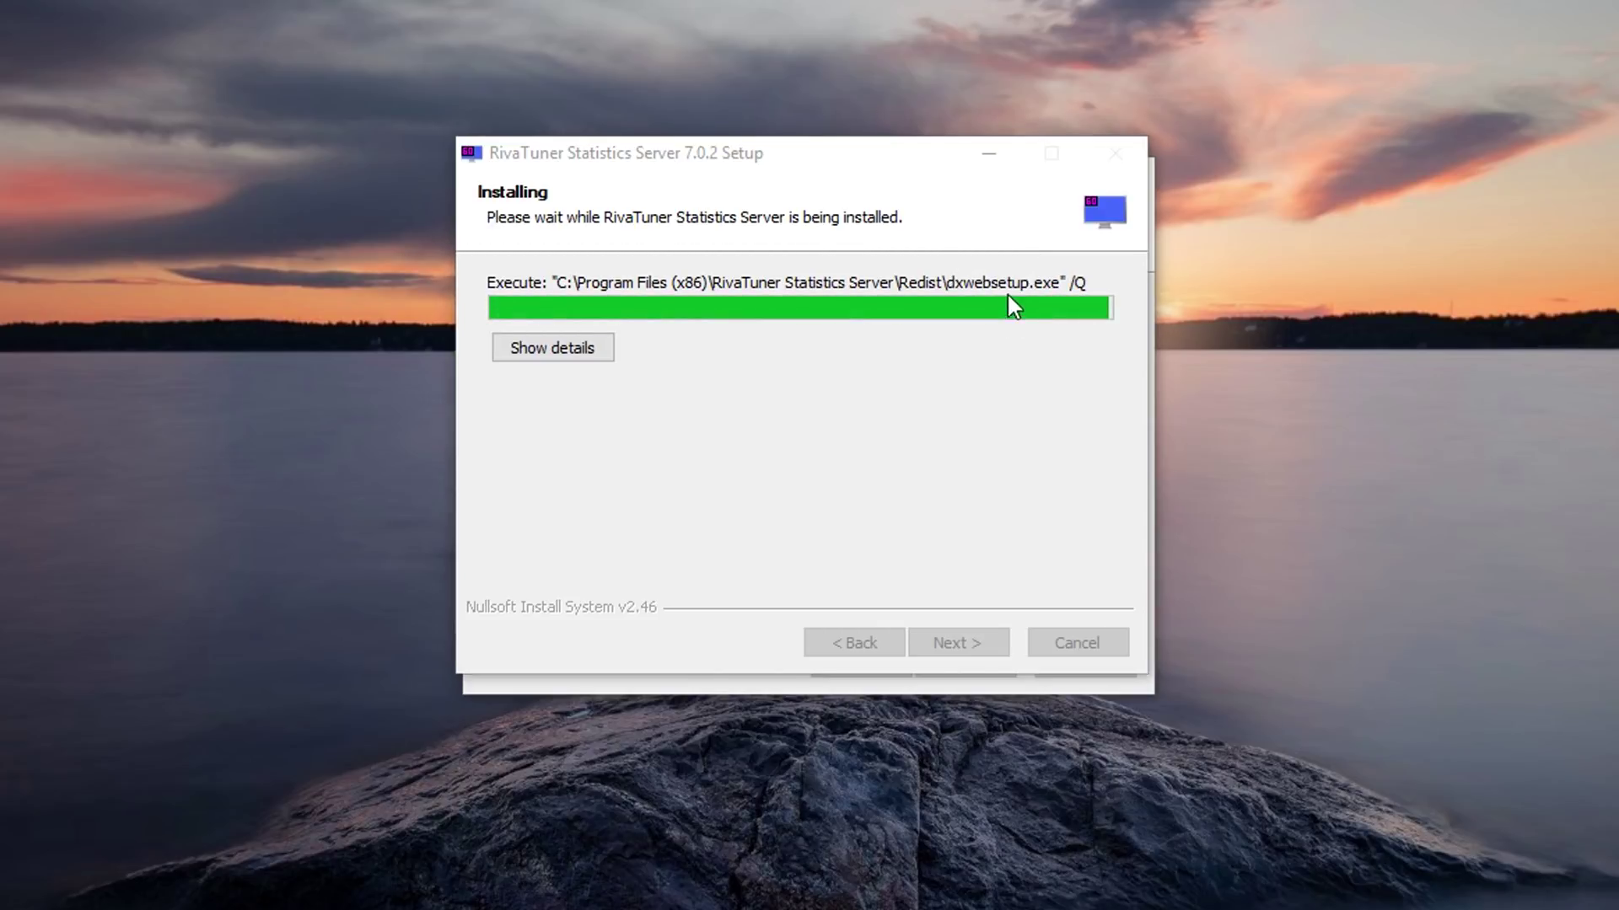
{"action": "left_click", "coordinate": [759, 389]}
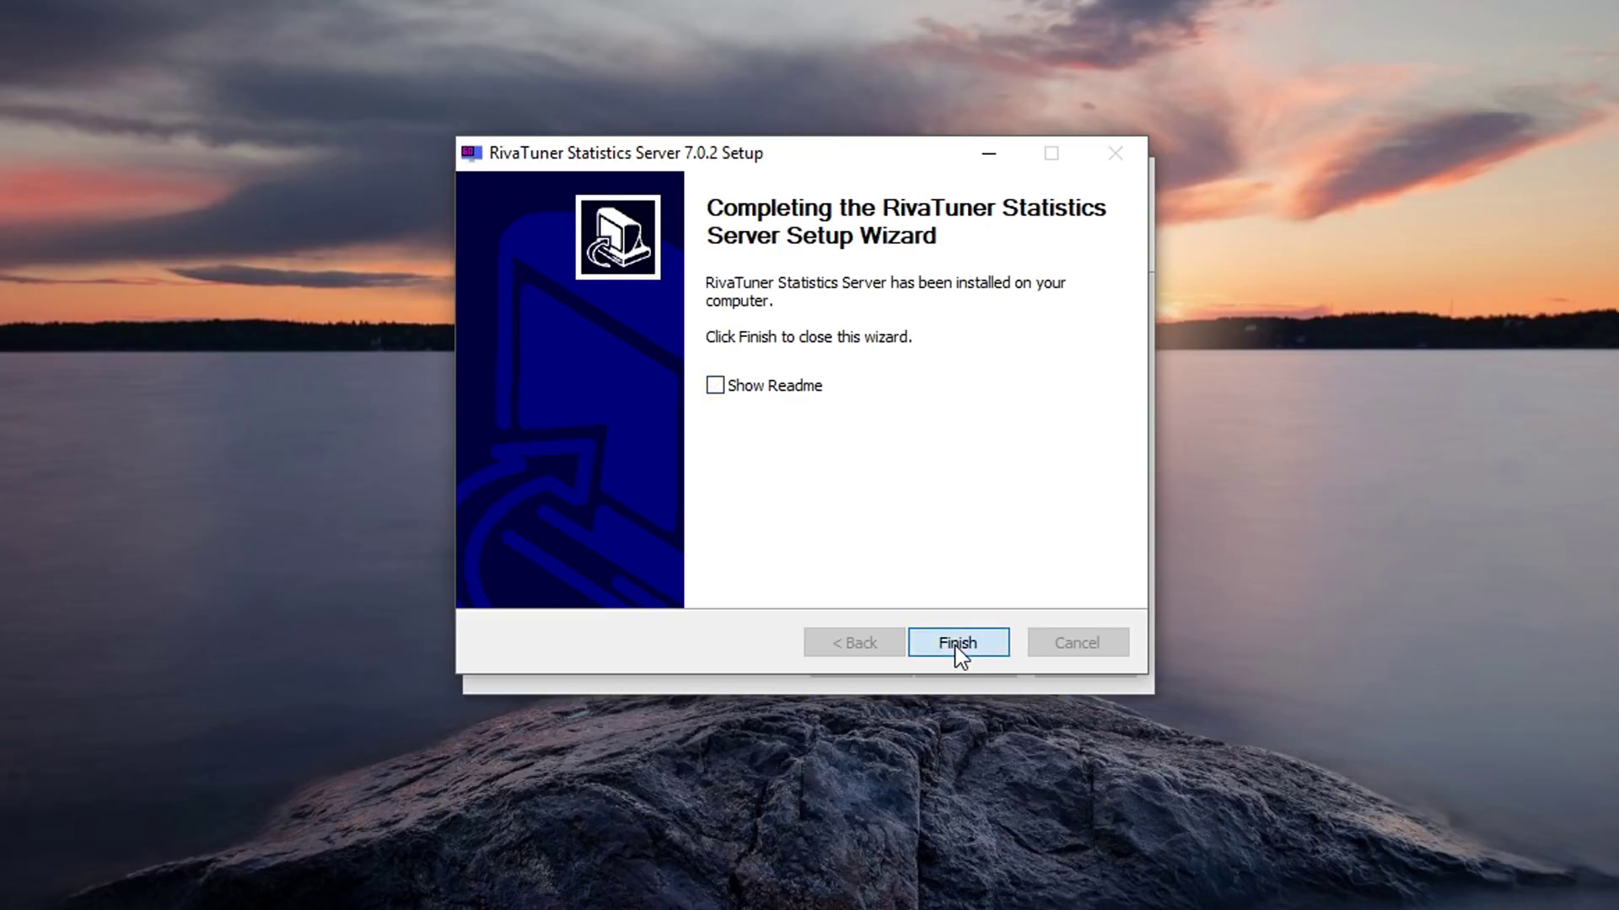
{"action": "left_click", "coordinate": [956, 652]}
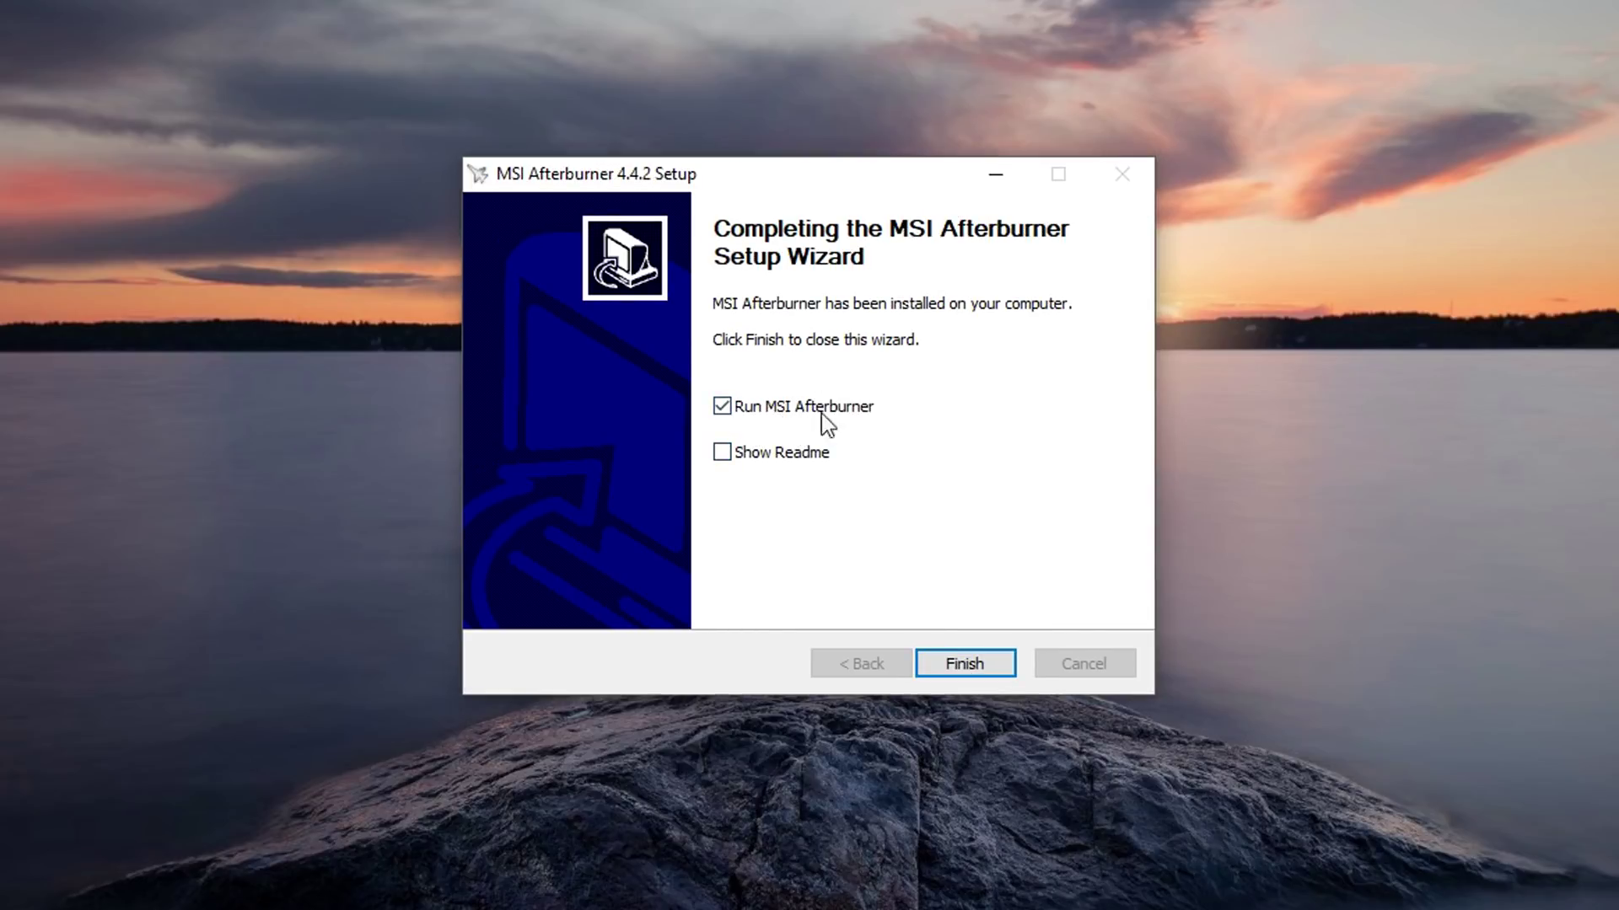
Launch MSI Afterburner from the finished setup and go to the Monitoring tab of its settings
{"action": "left_click", "coordinate": [961, 663]}
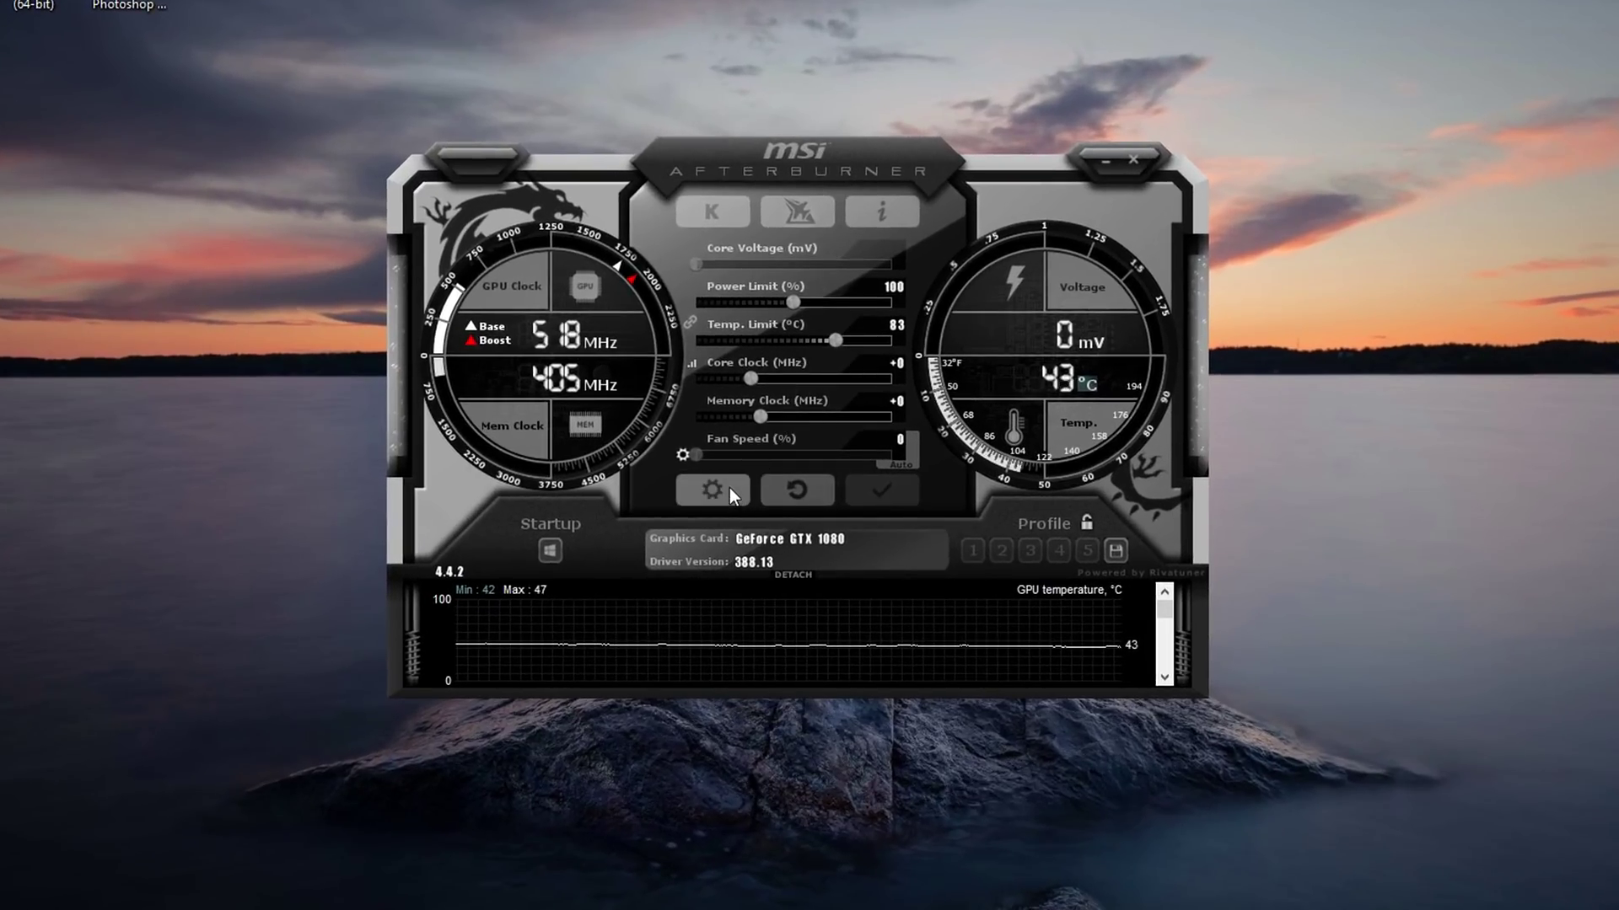
{"action": "left_click", "coordinate": [730, 493]}
{"action": "left_click_drag", "start_coordinate": [560, 160], "coordinate": [552, 97]}
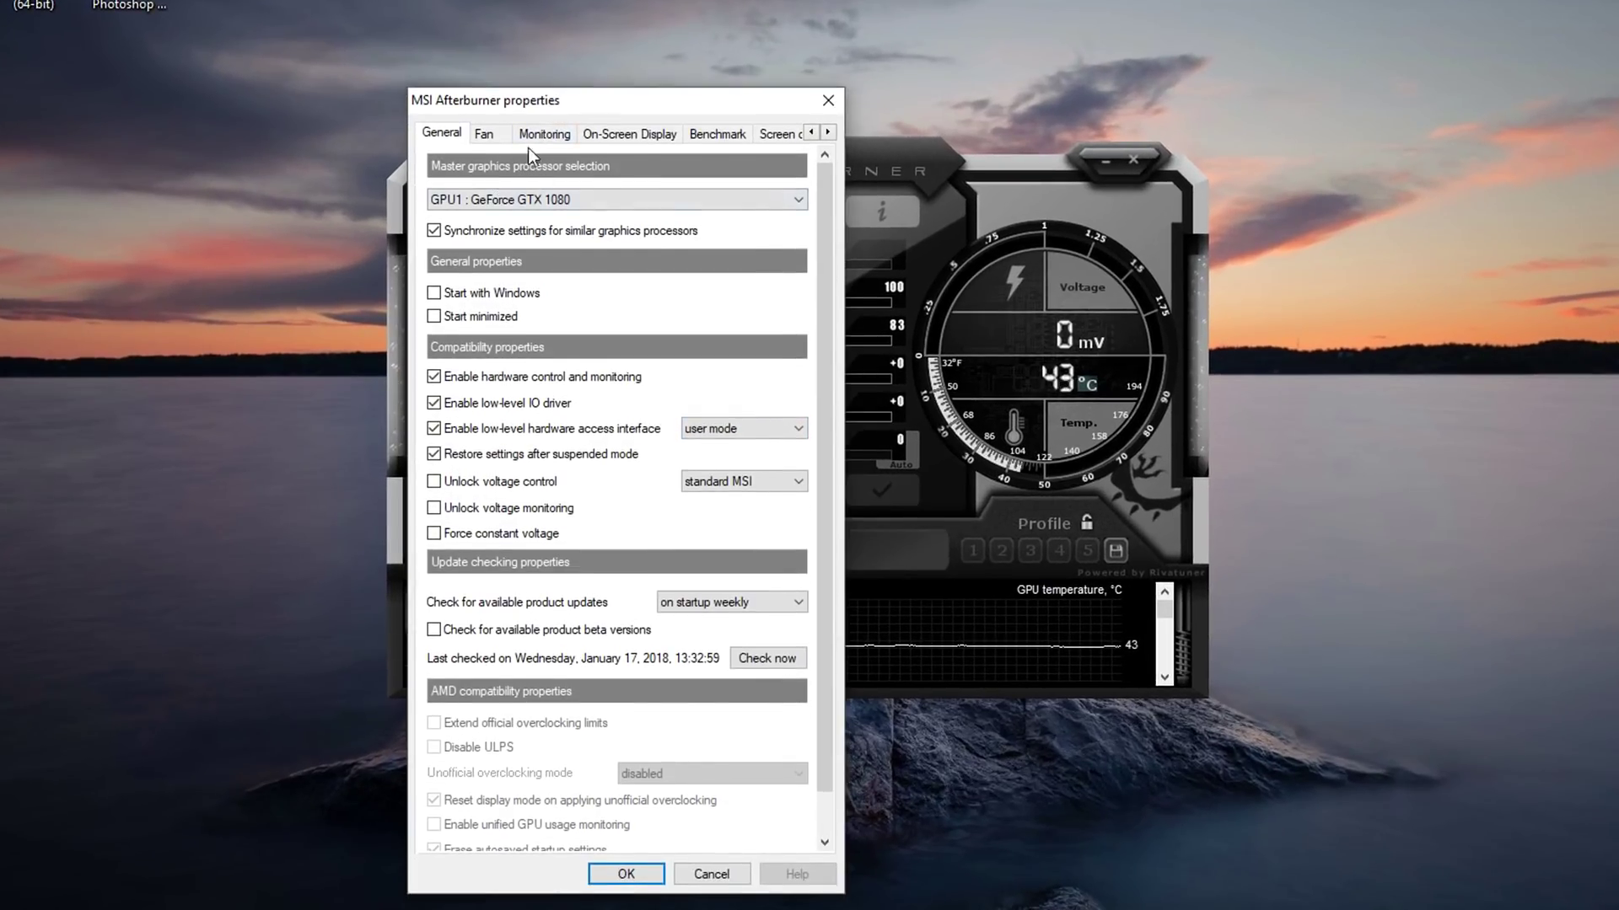
{"action": "left_click", "coordinate": [556, 134]}
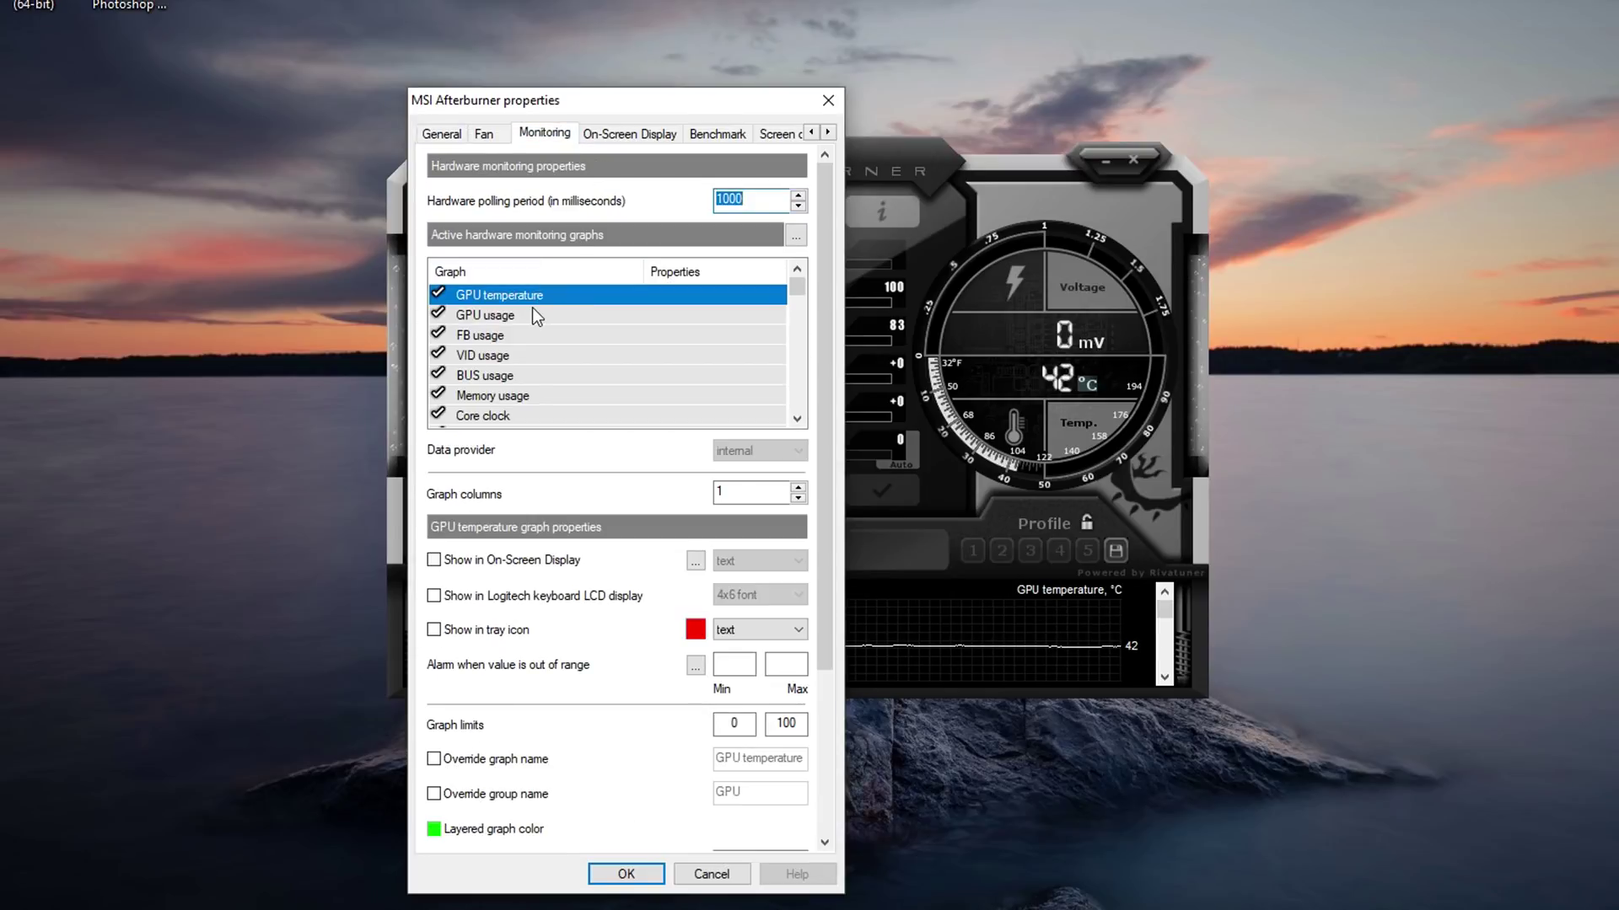
{"action": "mouse_move", "coordinate": [533, 308]}
Show GPU temperature in the on-screen display with the group name 'GTX 1080 FTW2'
{"action": "left_click", "coordinate": [492, 291]}
{"action": "left_click", "coordinate": [497, 561]}
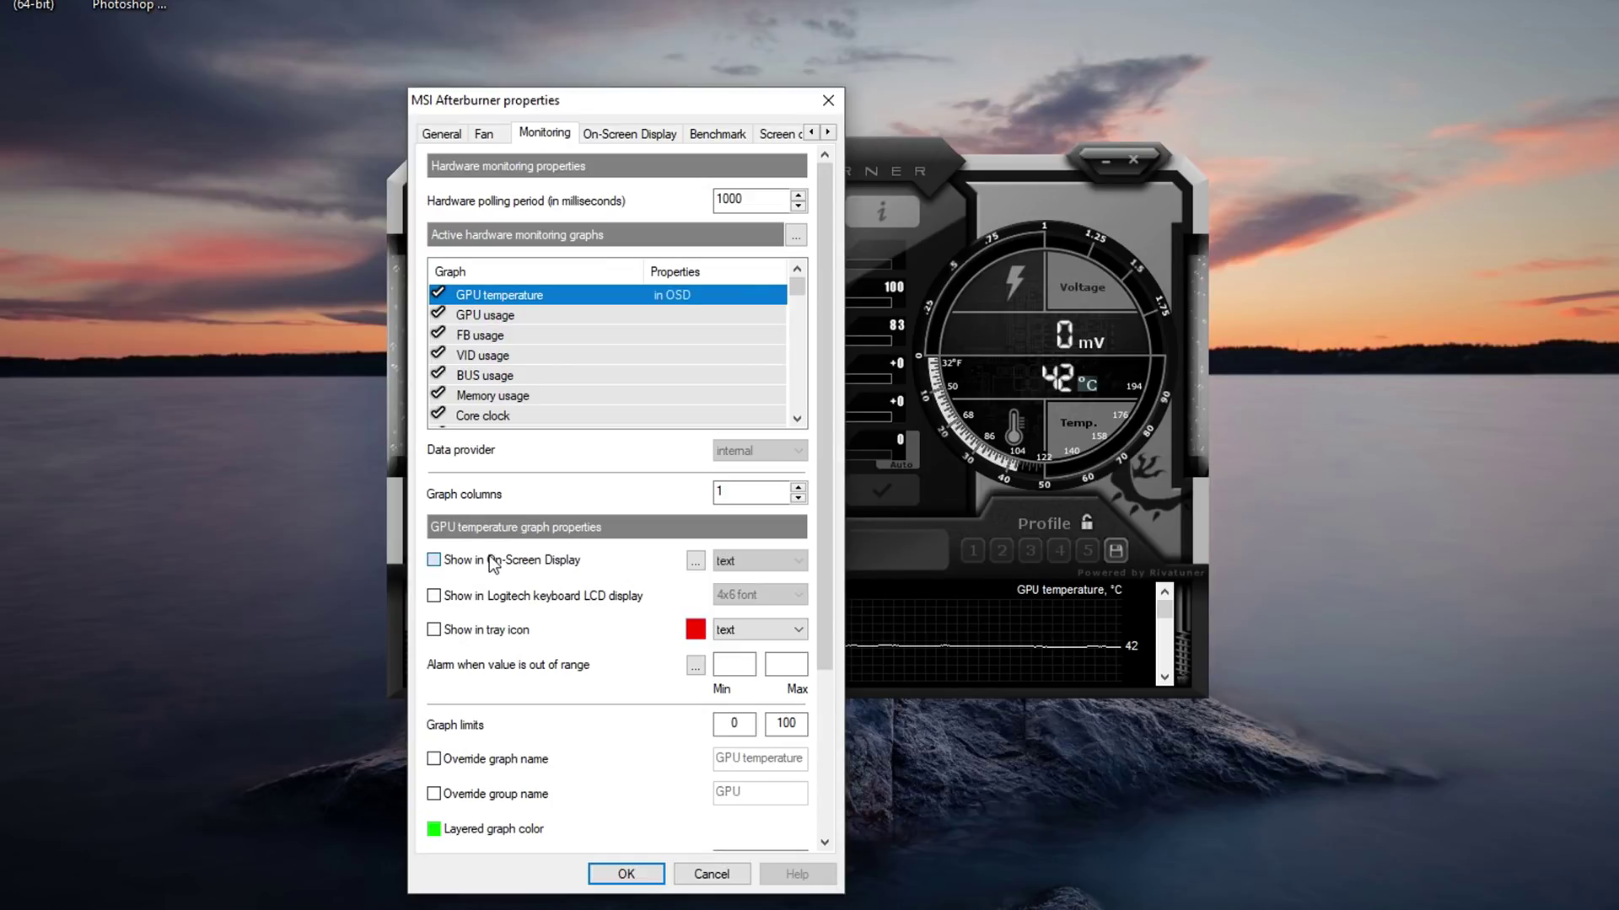
{"action": "left_click", "coordinate": [496, 795]}
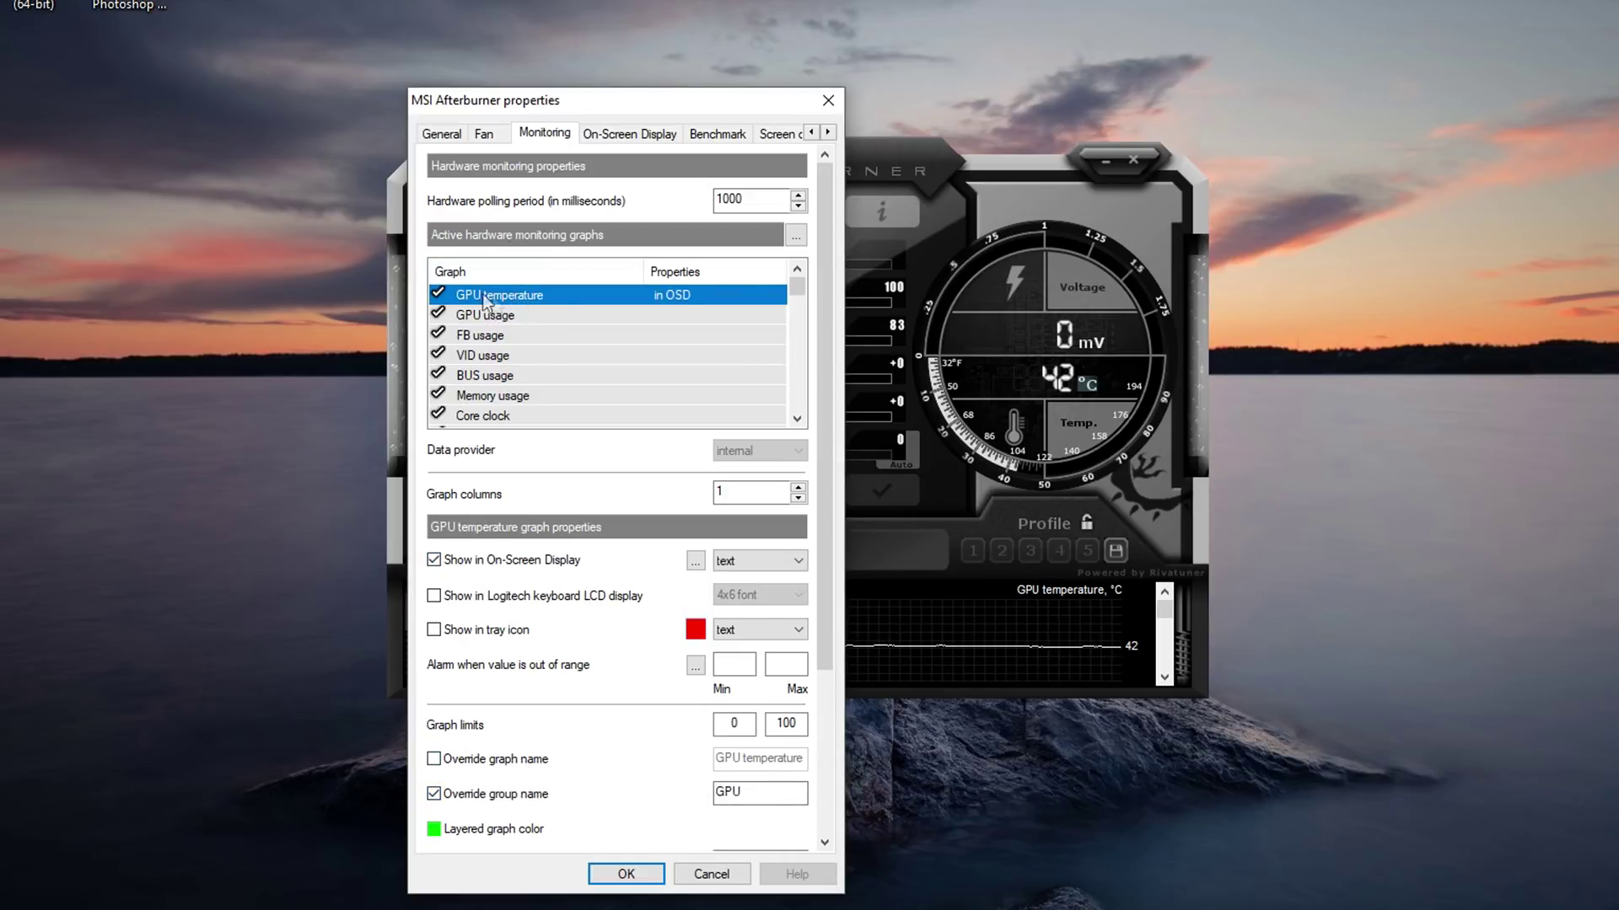
{"action": "double_click", "coordinate": [787, 792]}
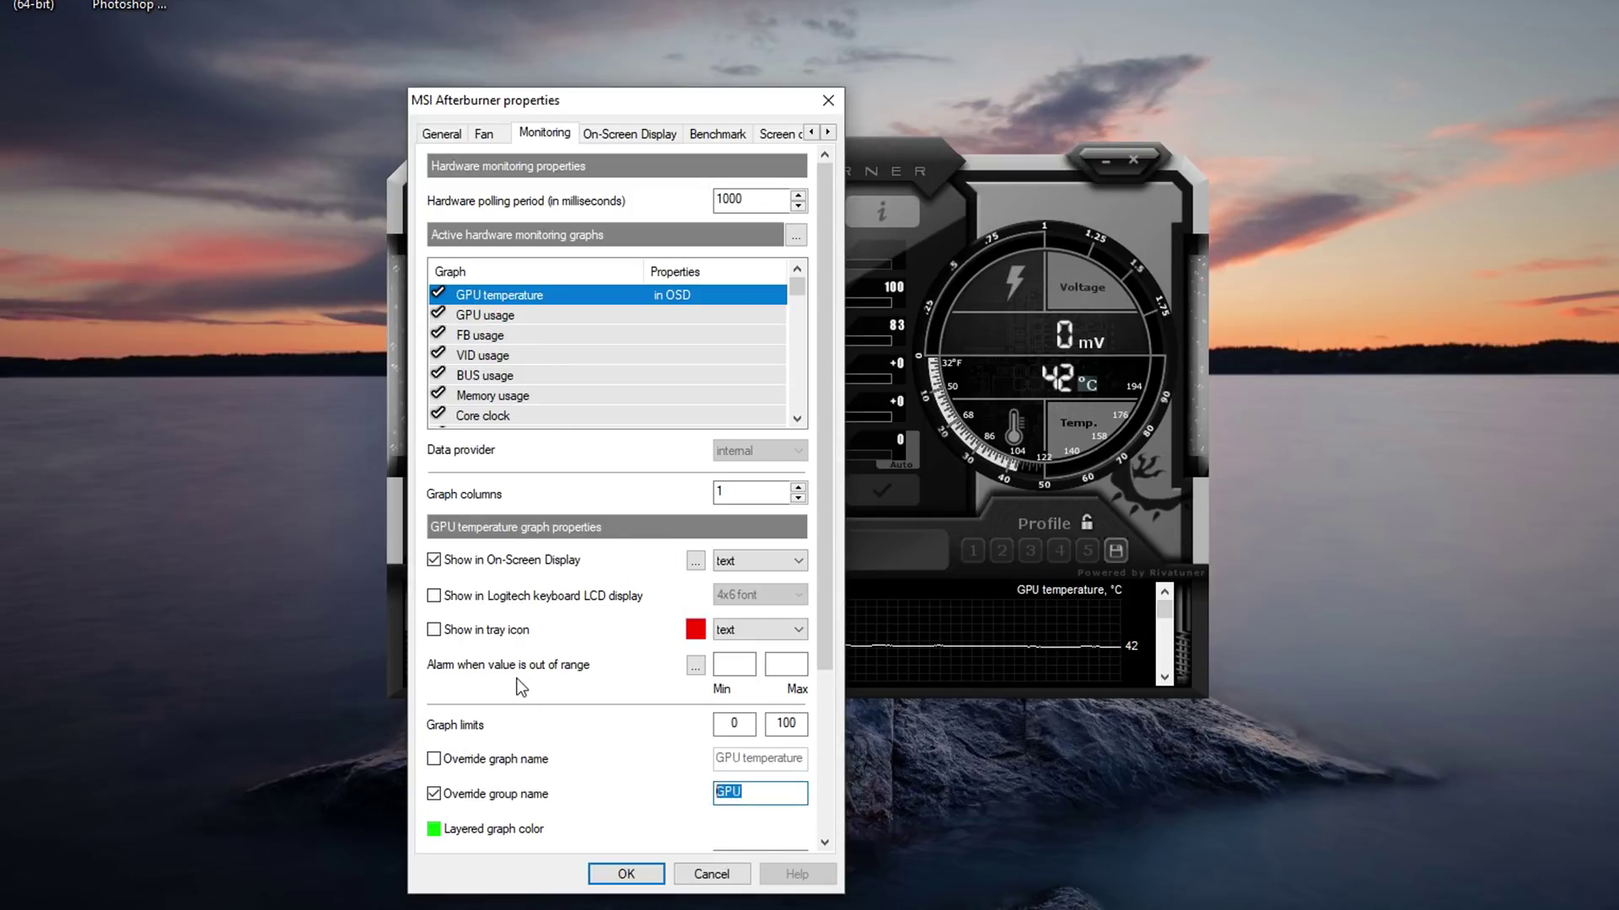
{"action": "type", "text": "GT"}
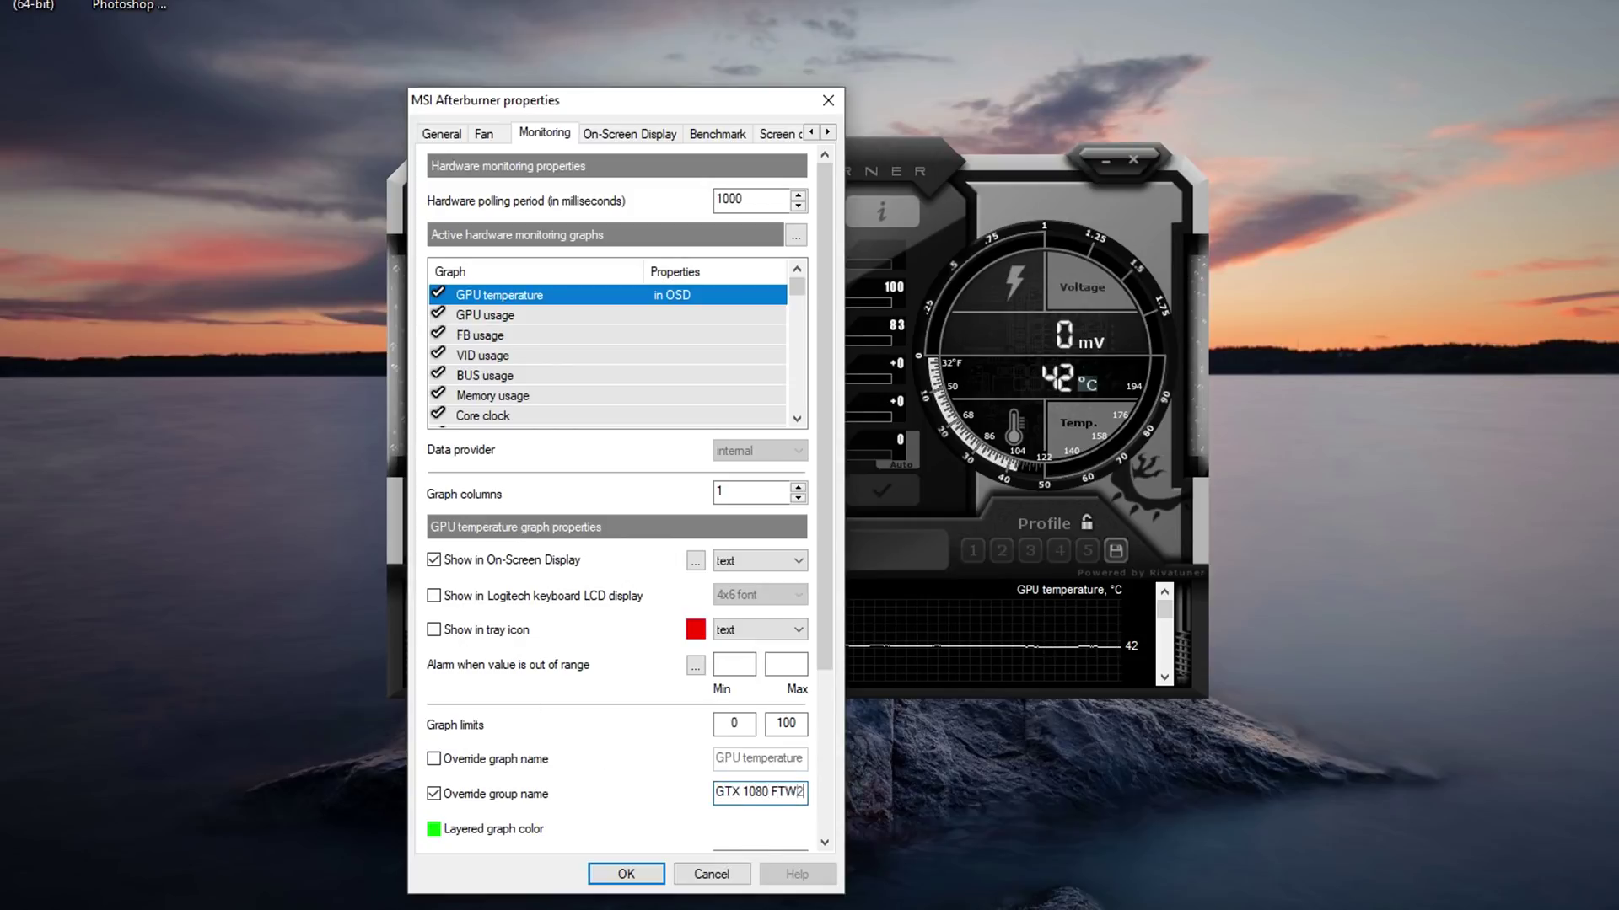
{"action": "type", "text": "X 1080 FTW2"}
{"action": "left_click_drag", "start_coordinate": [805, 793], "coordinate": [393, 730]}
{"action": "key", "text": "ctrl+c"}
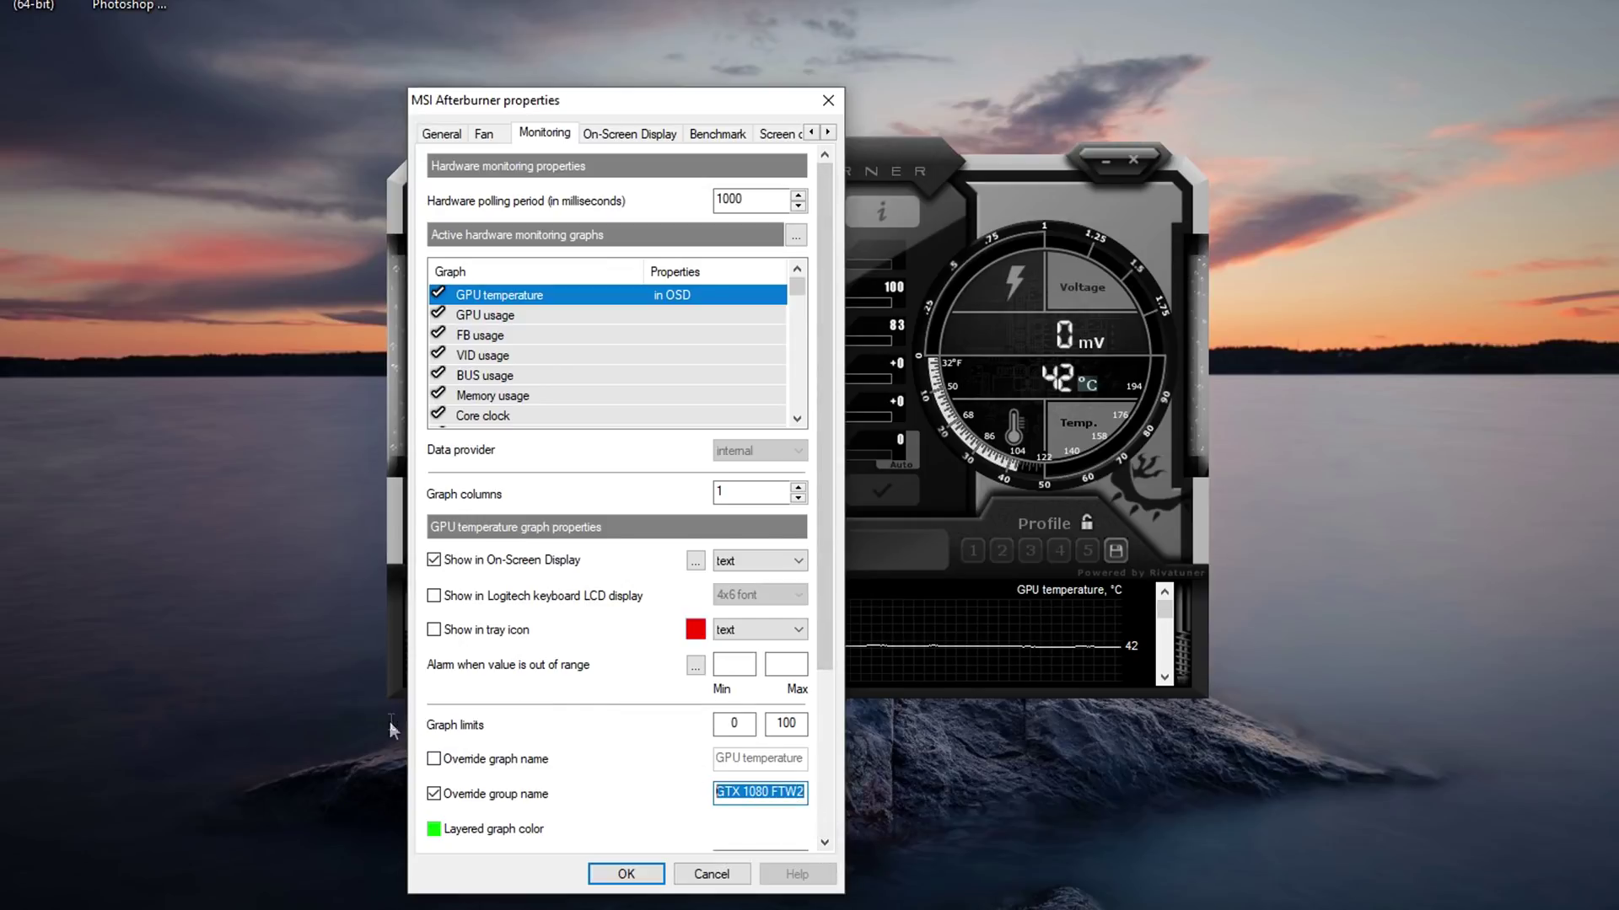
Give GPU usage the same overridden group name 'GTX 1080 FTW2'
{"action": "left_click", "coordinate": [480, 315]}
{"action": "left_click", "coordinate": [473, 795]}
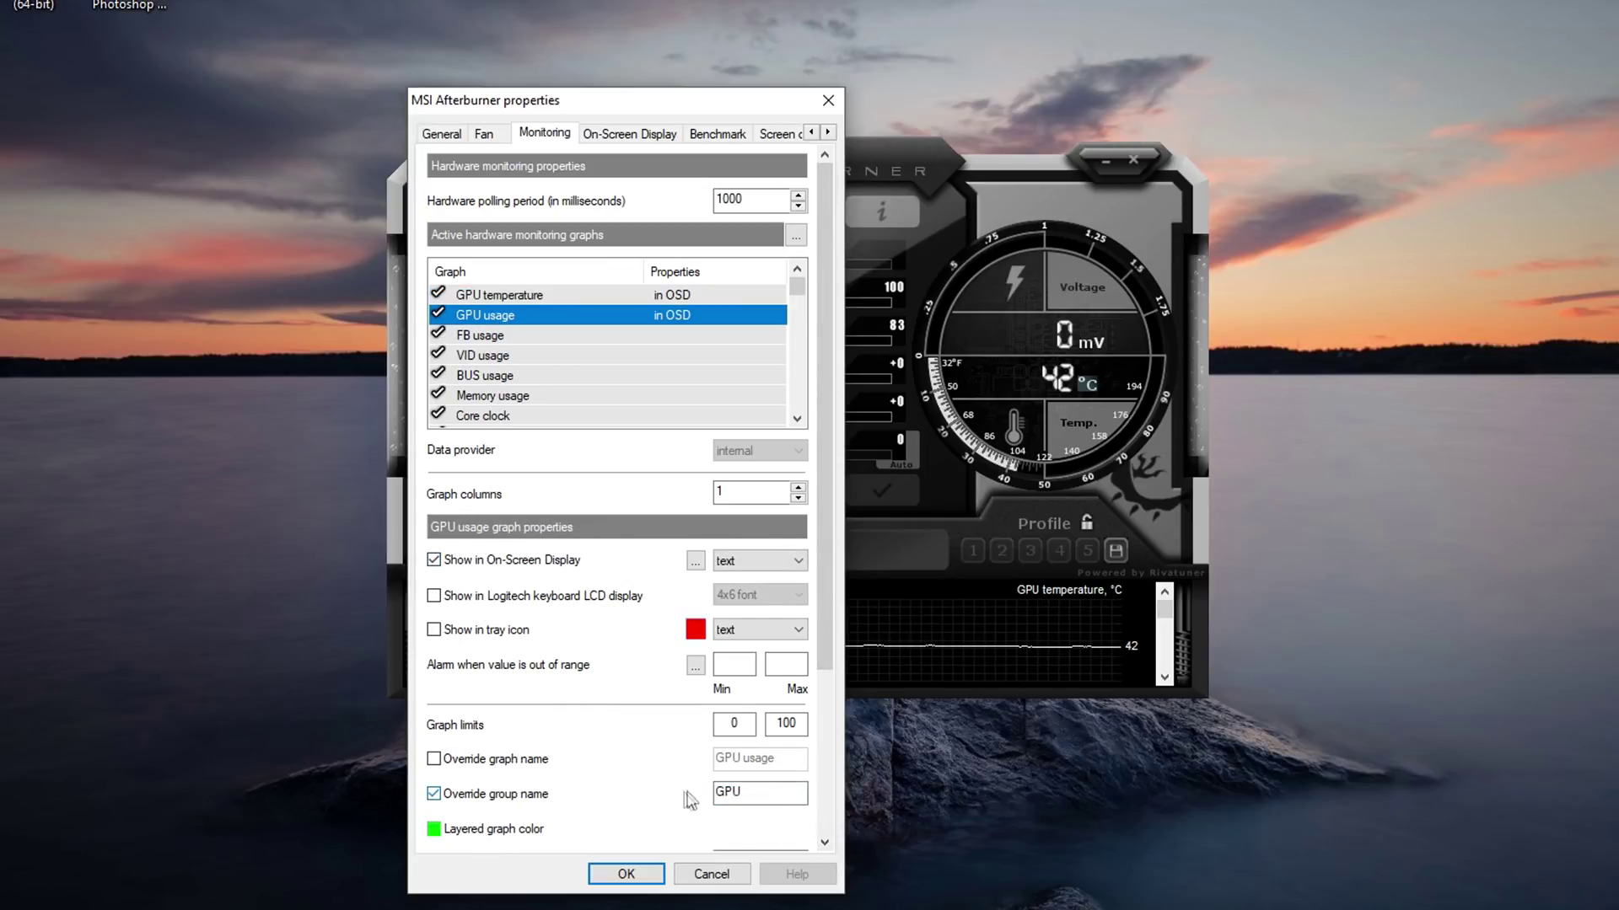
{"action": "double_click", "coordinate": [771, 791]}
{"action": "key", "text": "ctrl+v"}
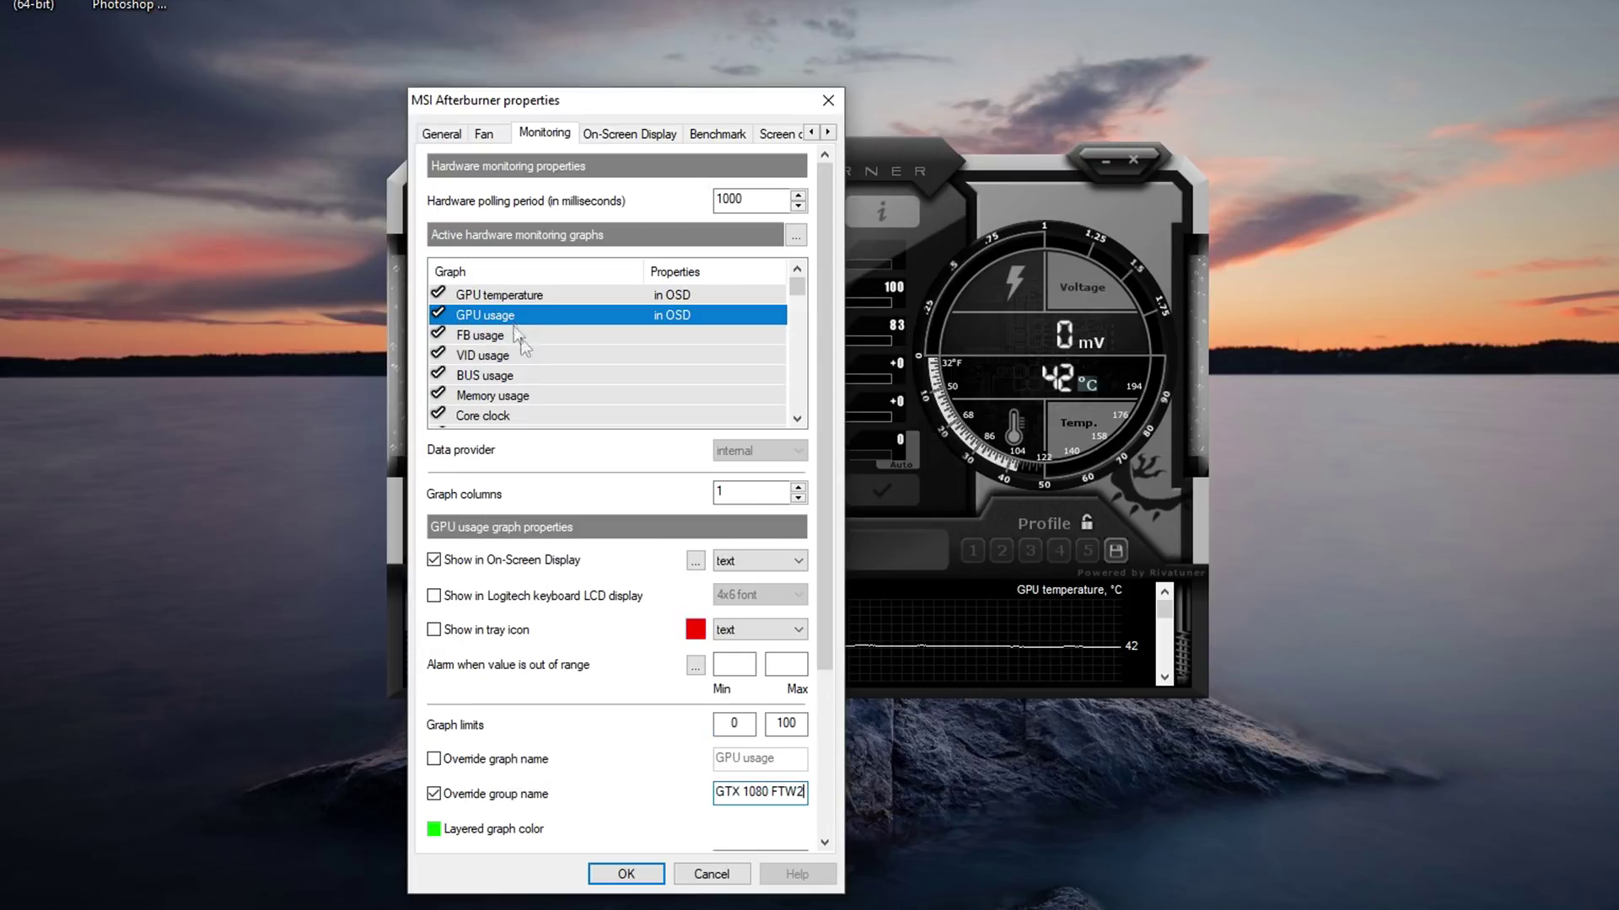
Show memory usage in the on-screen display and rename its group, typing 'VR'
{"action": "scroll", "coordinate": [533, 347], "scroll_direction": "down", "scroll_amount": 1}
{"action": "left_click", "coordinate": [522, 335]}
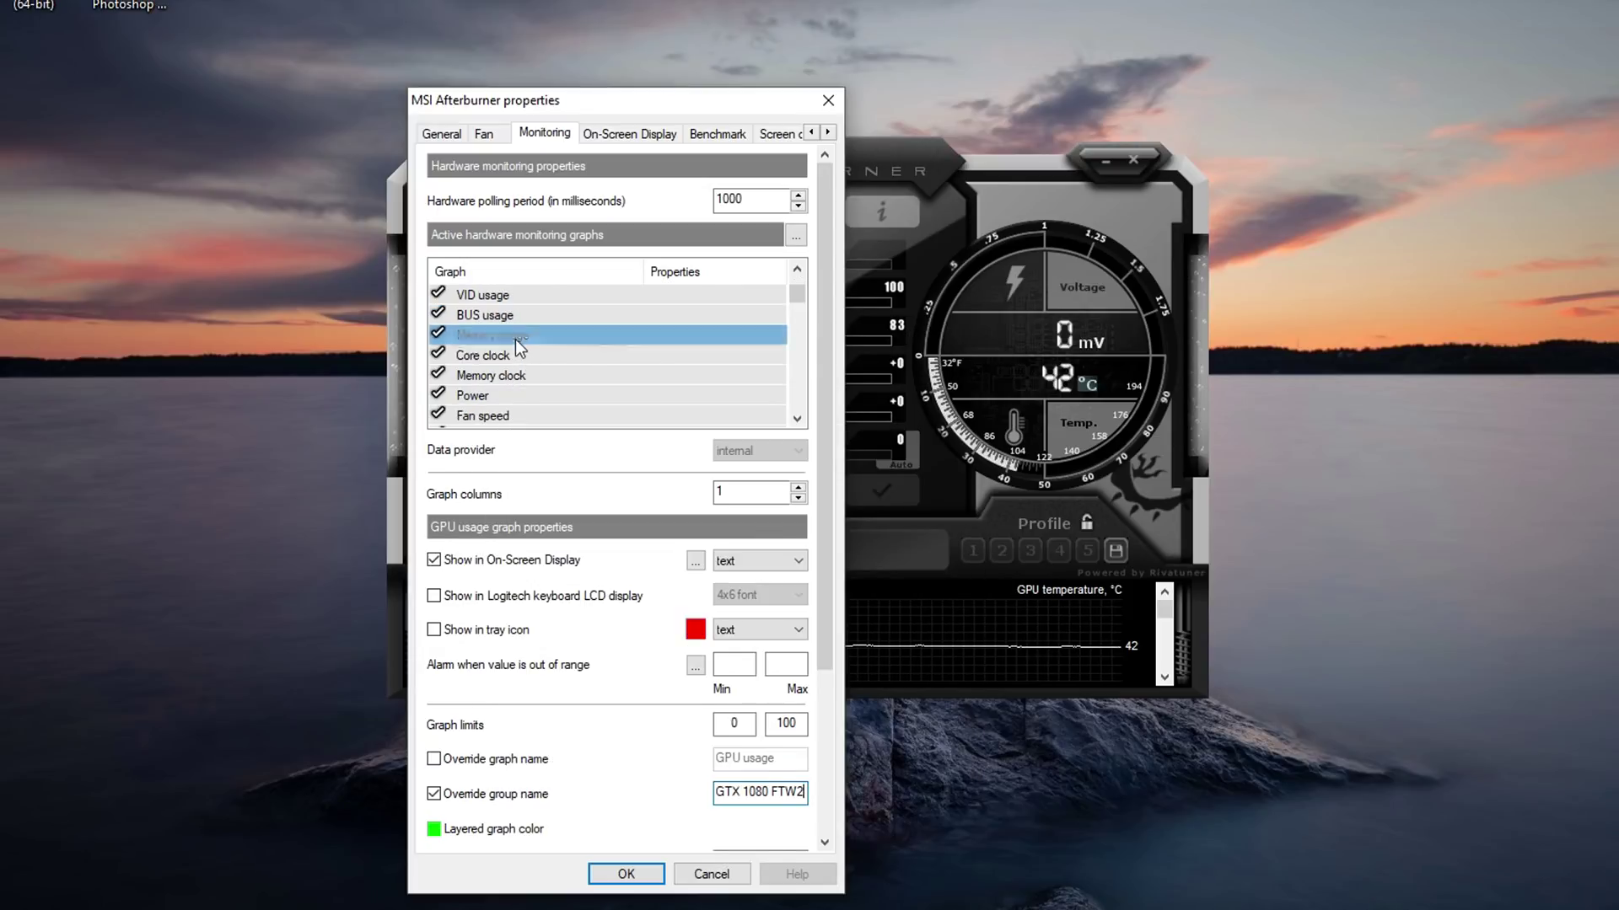
{"action": "left_click", "coordinate": [493, 563]}
{"action": "left_click", "coordinate": [468, 795]}
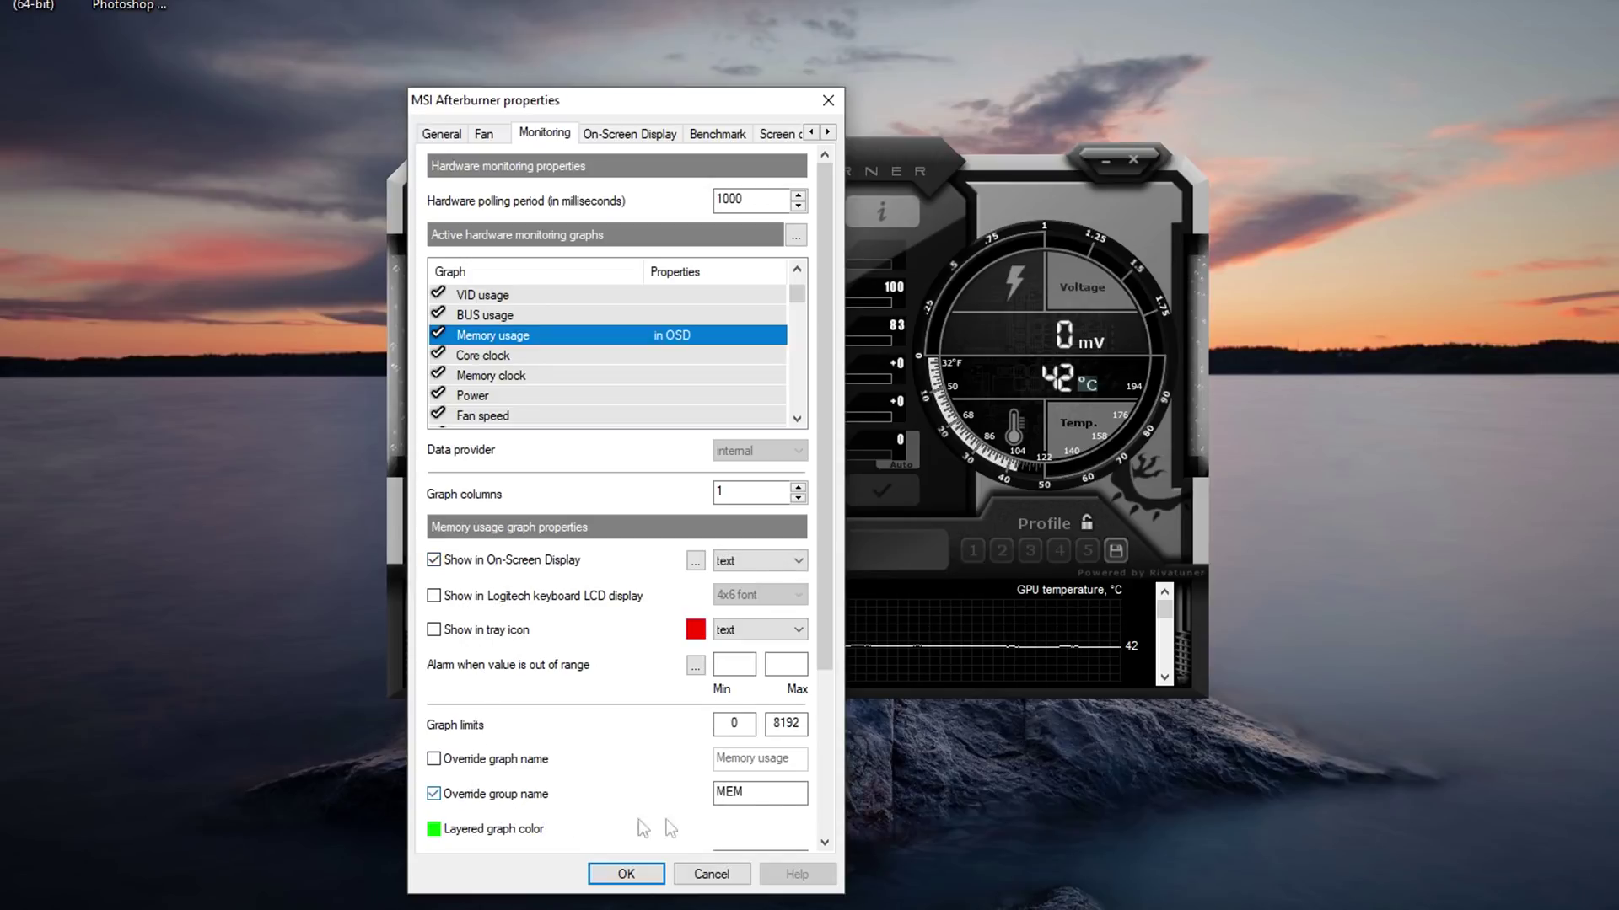
{"action": "key", "text": "Tab"}
{"action": "type", "text": "VR"}
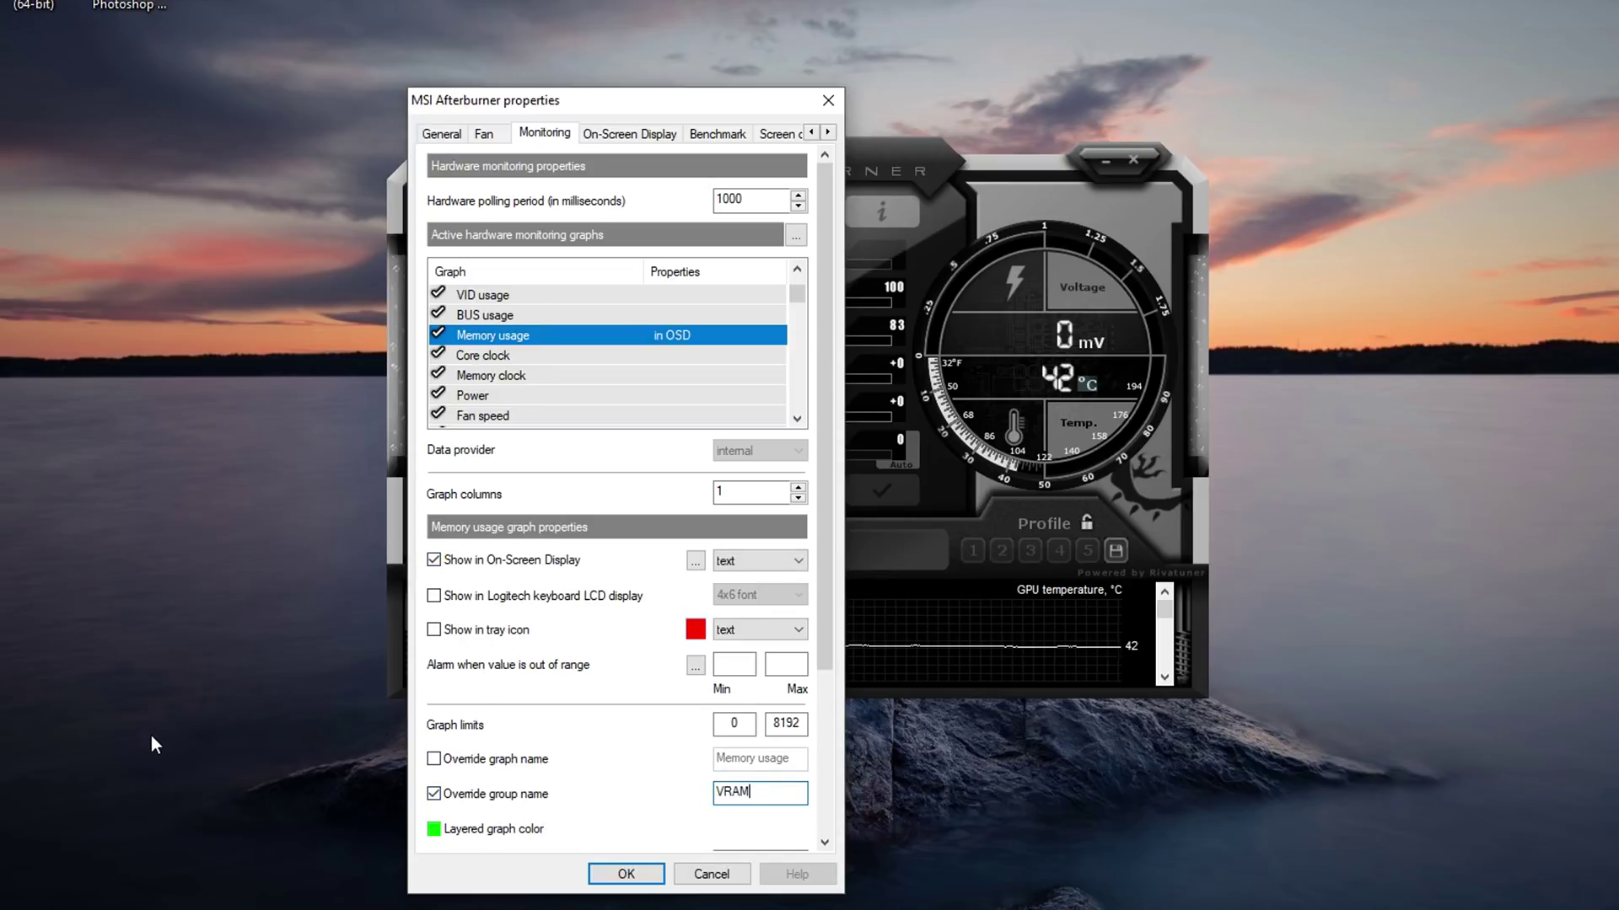
Show core clock in the OSD and override the clock group names as 'GPU Core Clock' and 'GPU MEM Clock'
{"action": "left_click", "coordinate": [489, 358]}
{"action": "left_click", "coordinate": [489, 564]}
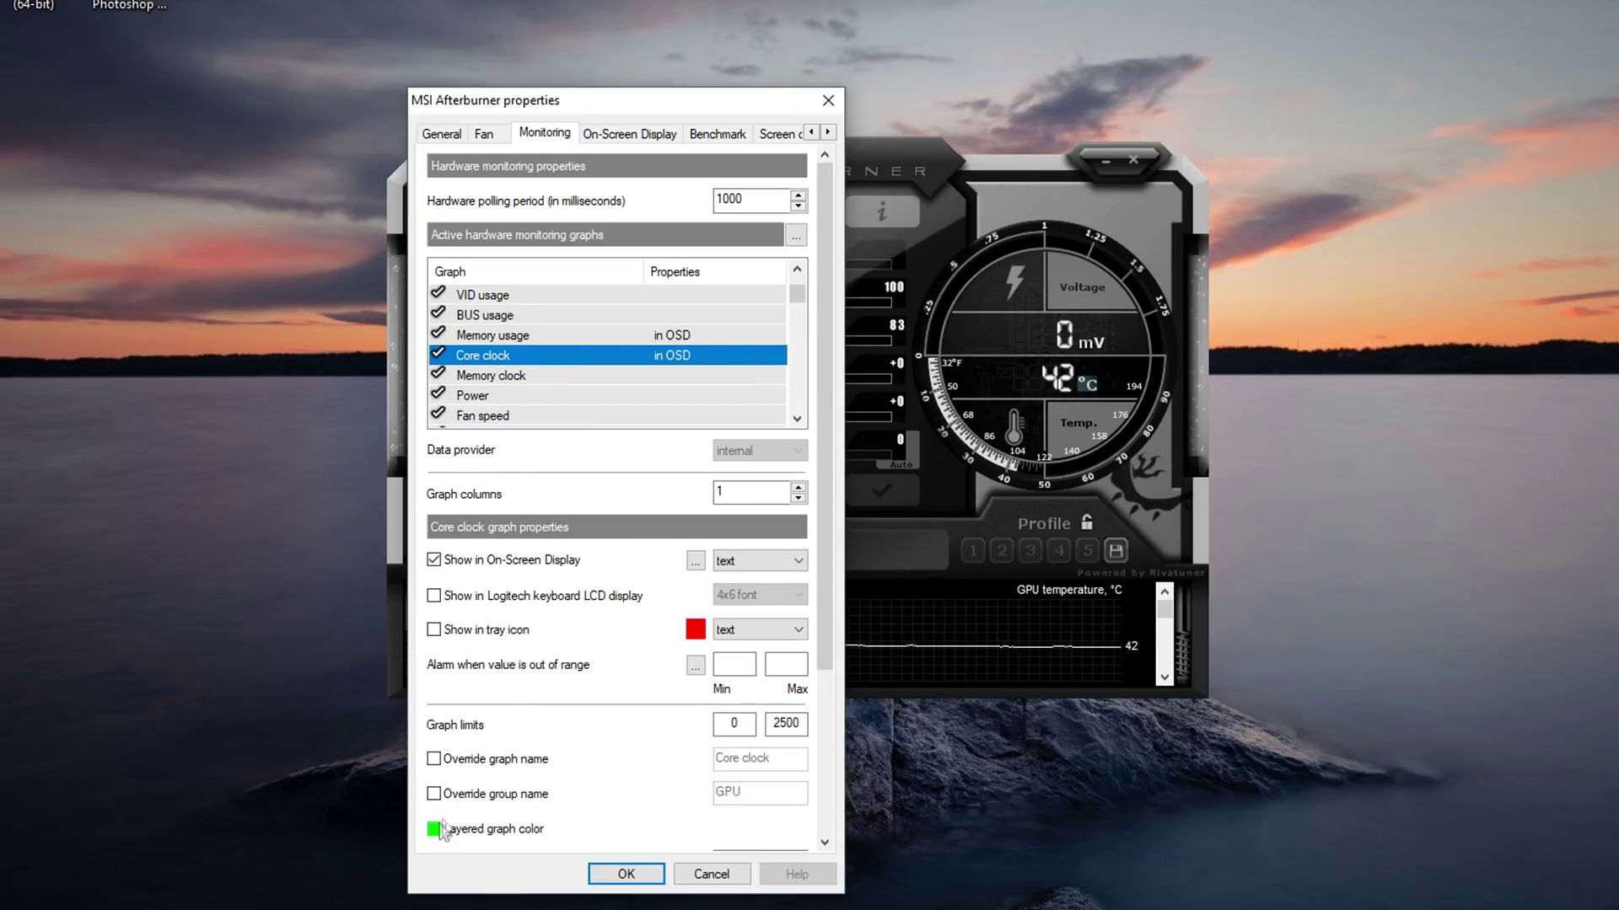
{"action": "left_click", "coordinate": [457, 801]}
{"action": "left_click", "coordinate": [781, 793]}
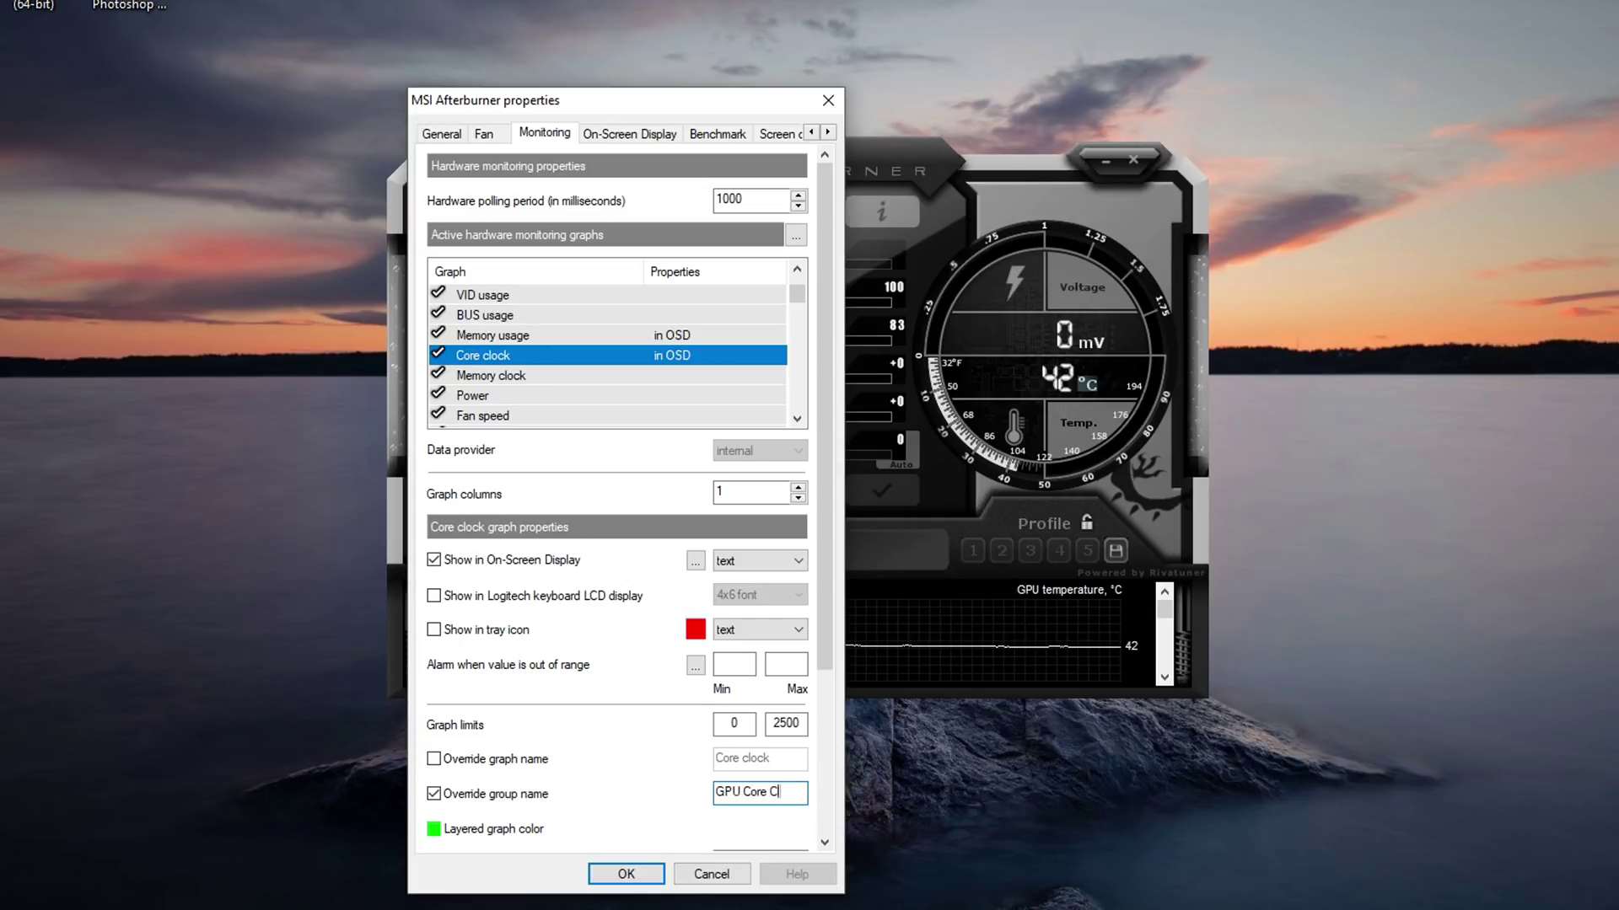
{"action": "left_click", "coordinate": [505, 376]}
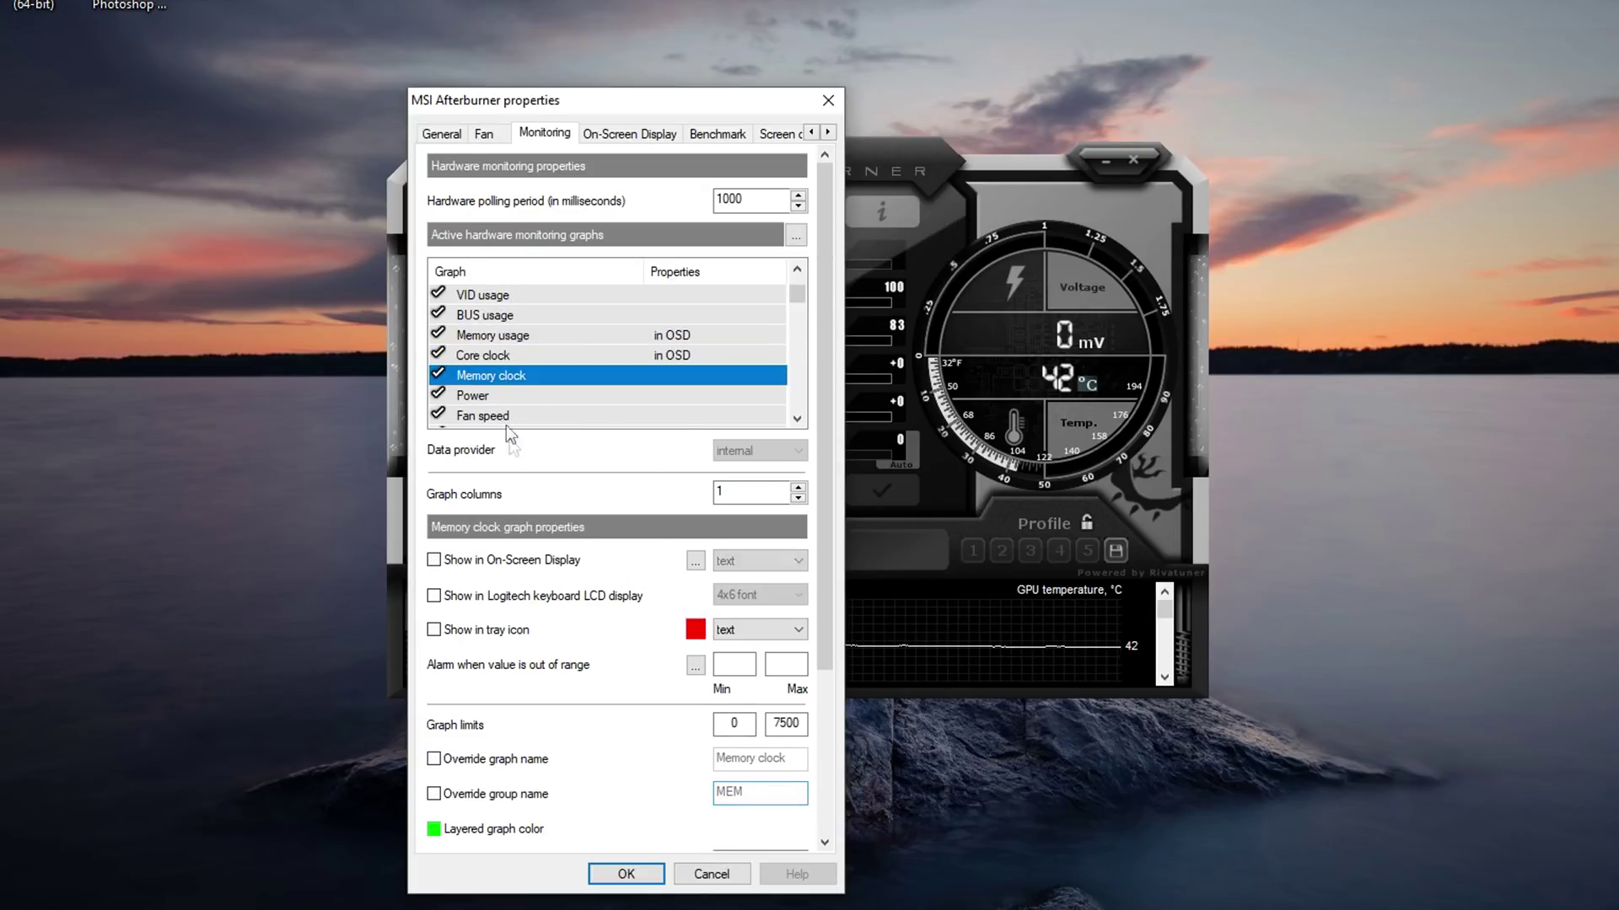
{"action": "left_click", "coordinate": [462, 797]}
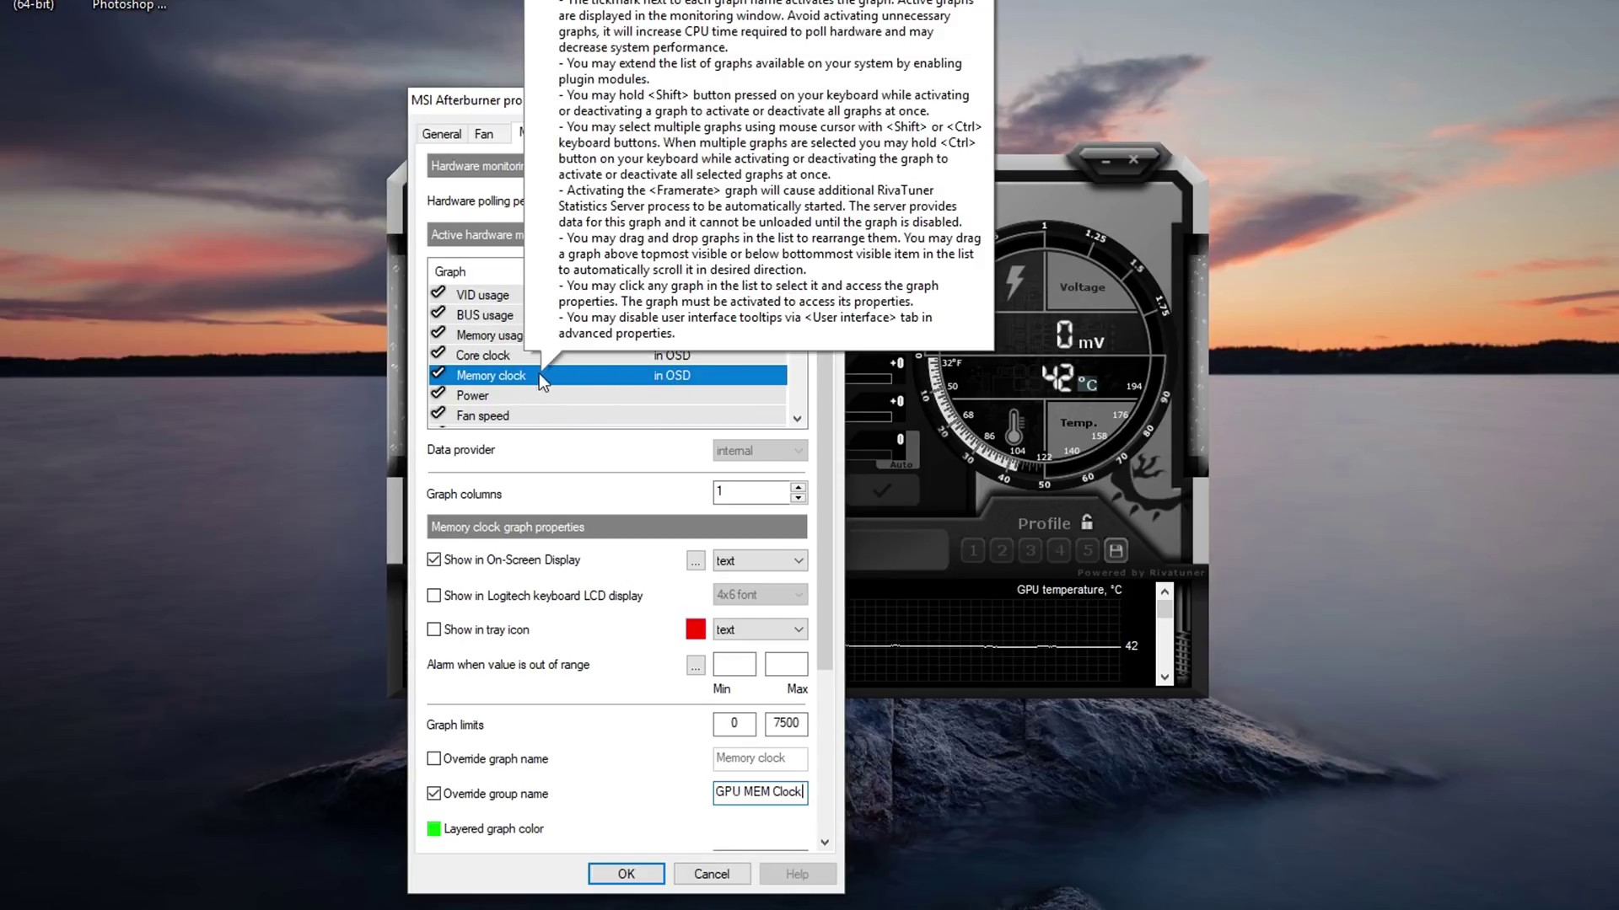
Show CPU temperature in the on-screen display with the group name 'i7 4790K'
{"action": "scroll", "coordinate": [539, 373], "scroll_direction": "down", "scroll_amount": 1}
{"action": "scroll", "coordinate": [528, 321], "scroll_direction": "down", "scroll_amount": 4}
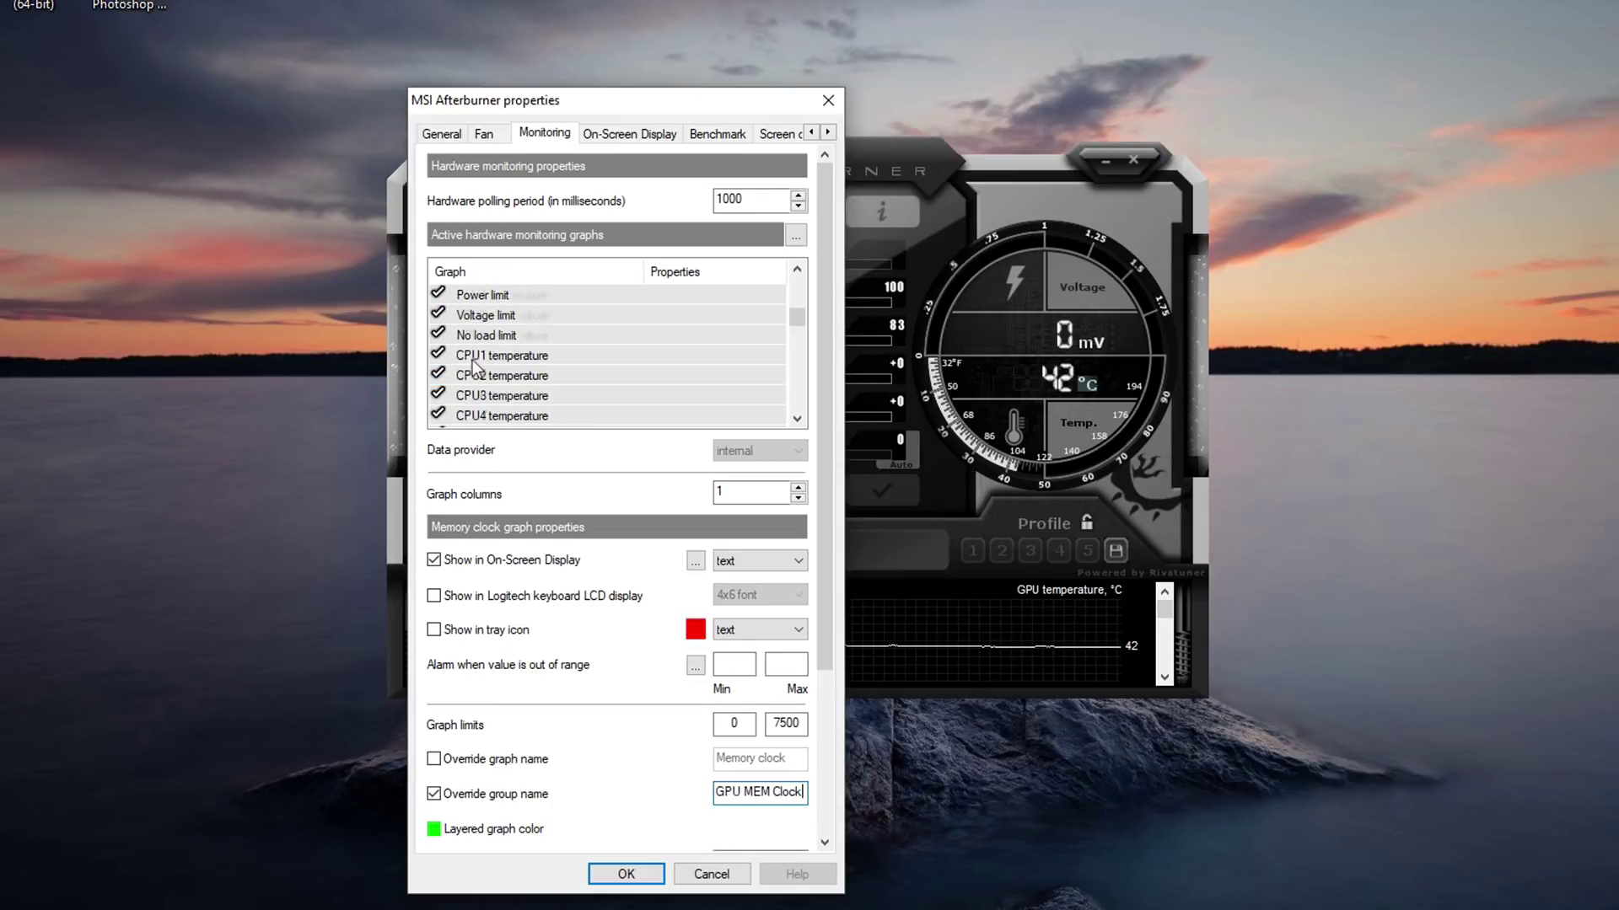
{"action": "scroll", "coordinate": [504, 341], "scroll_direction": "up", "scroll_amount": 1}
{"action": "scroll", "coordinate": [505, 342], "scroll_direction": "down", "scroll_amount": 1}
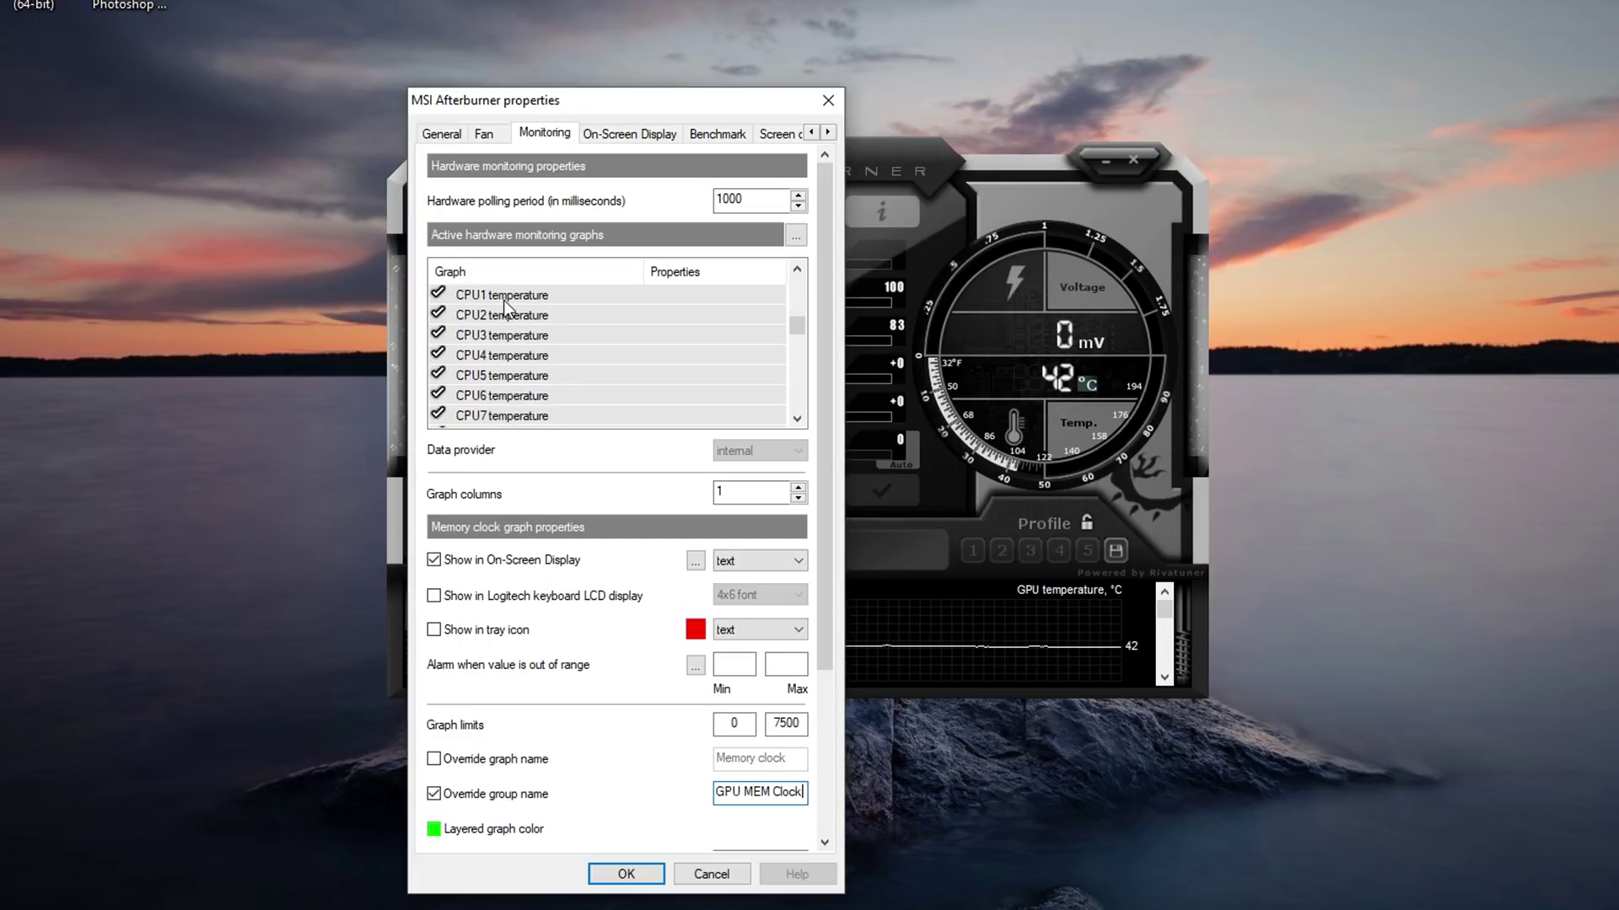
{"action": "scroll", "coordinate": [504, 312], "scroll_direction": "down", "scroll_amount": 2}
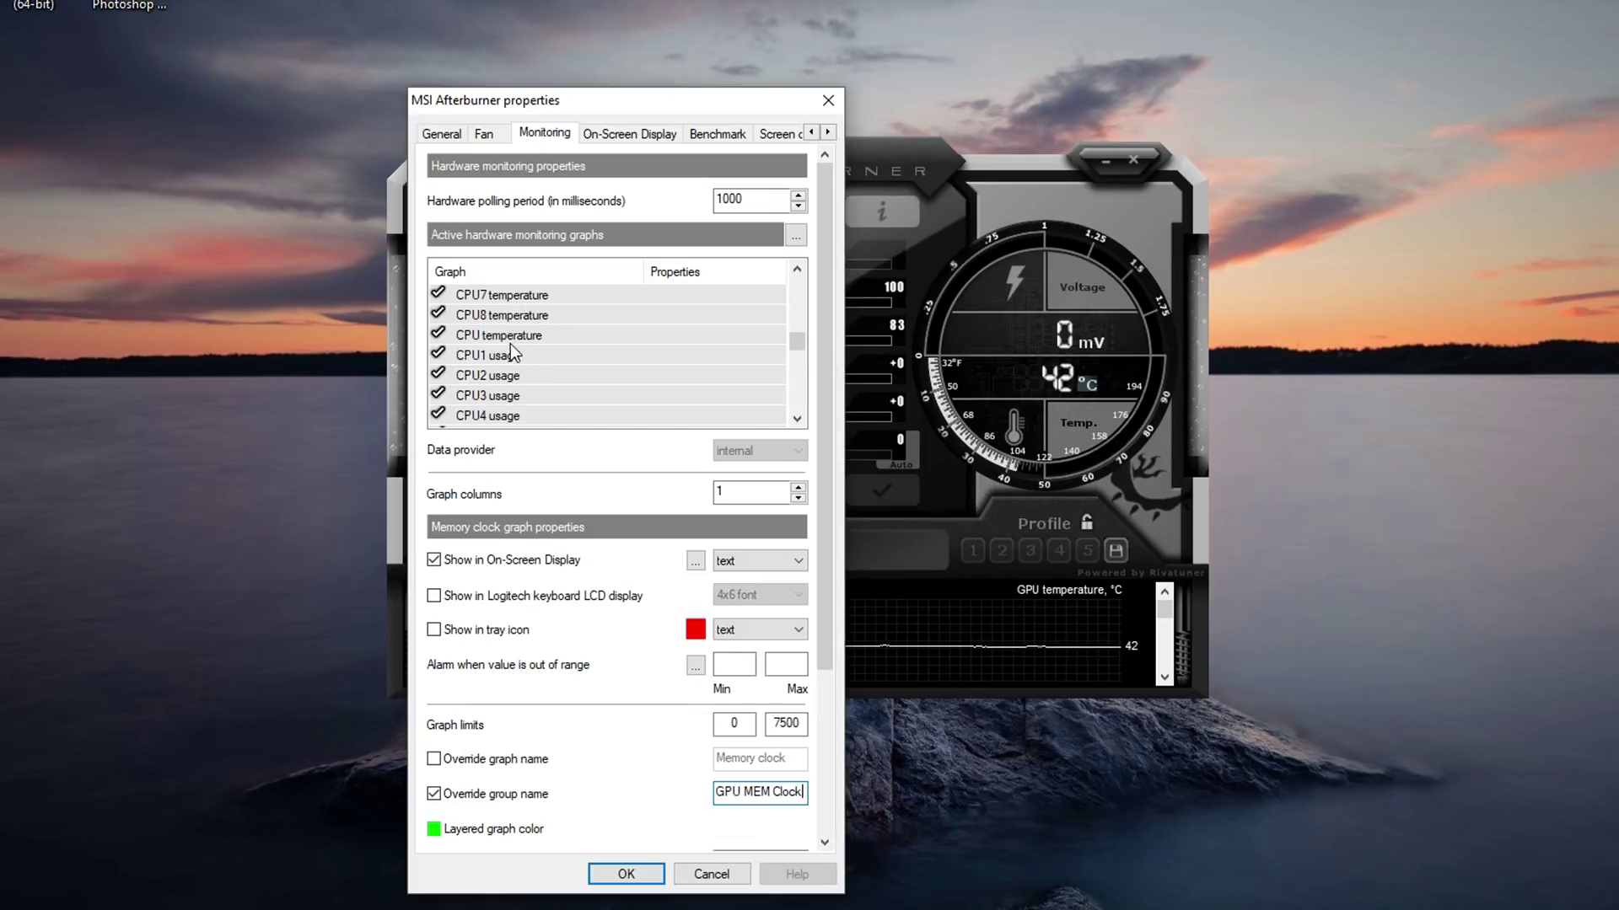
{"action": "left_click", "coordinate": [504, 338]}
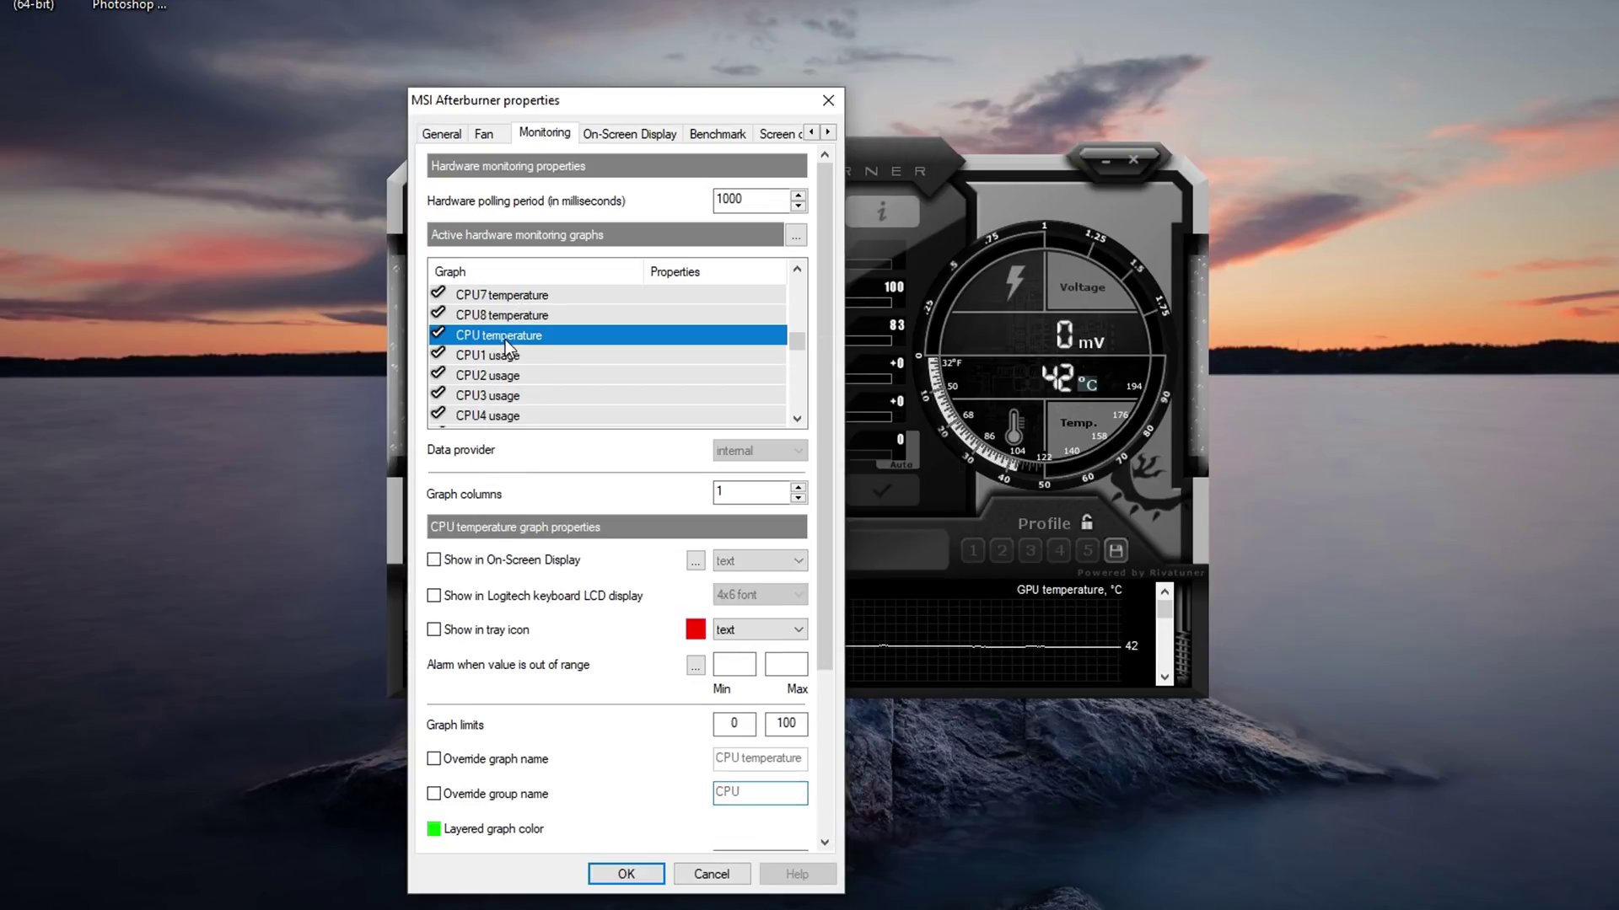
{"action": "left_click", "coordinate": [495, 567]}
{"action": "left_click", "coordinate": [433, 795]}
{"action": "left_click", "coordinate": [735, 793]}
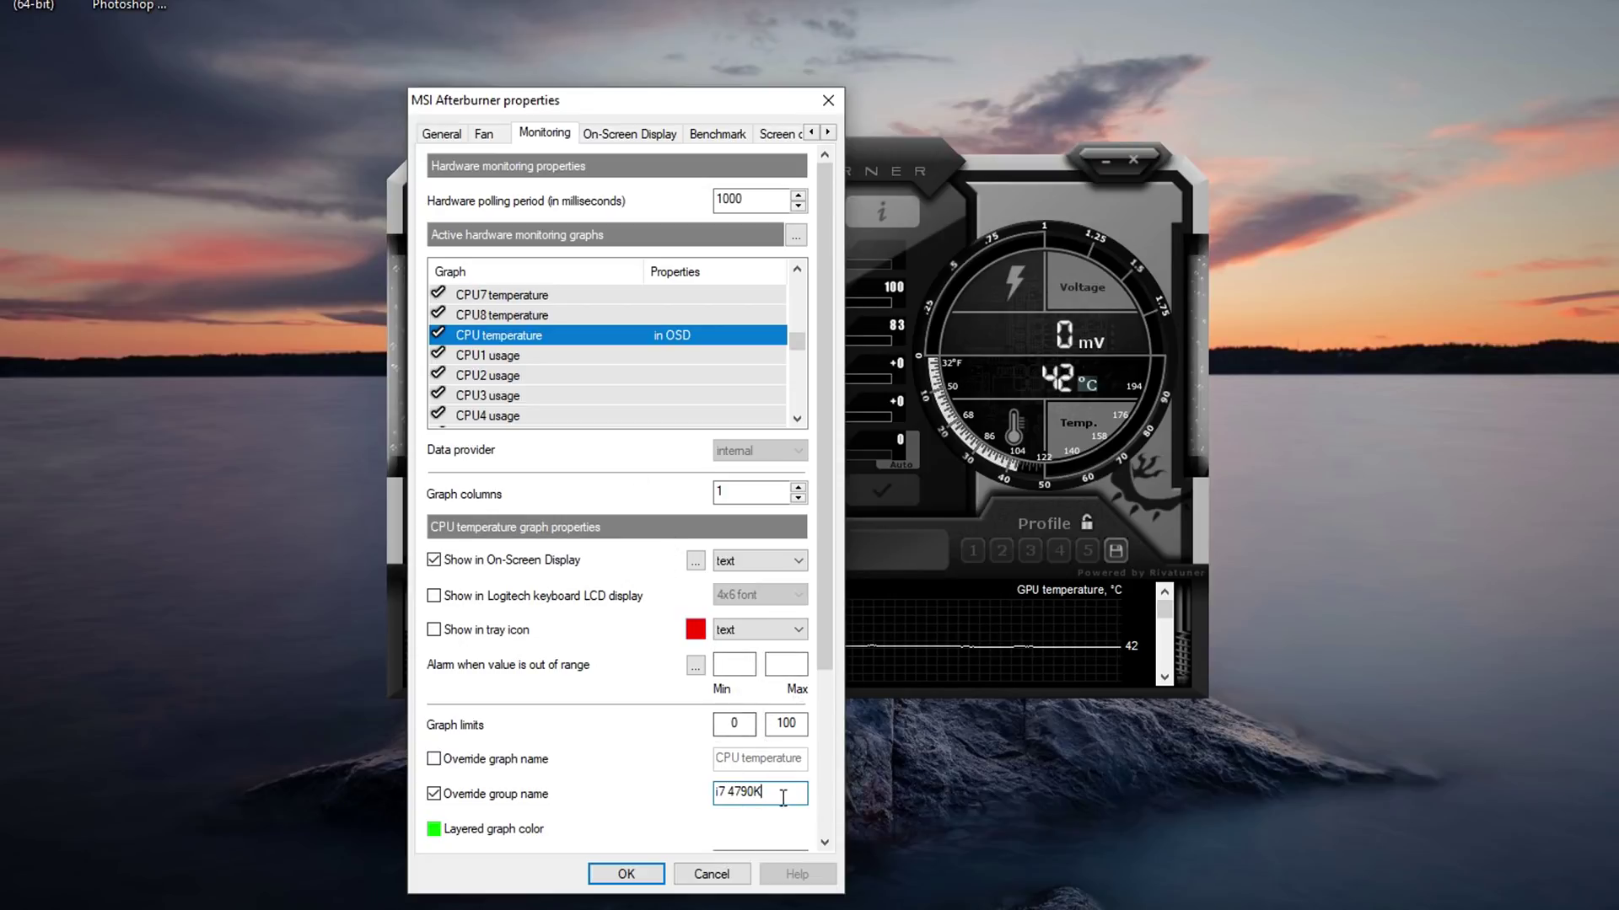
{"action": "key", "text": "ctrl+a"}
Show CPU usage in the on-screen display, also grouped as 'i7 4790K'
{"action": "scroll", "coordinate": [529, 349], "scroll_direction": "down", "scroll_amount": 2}
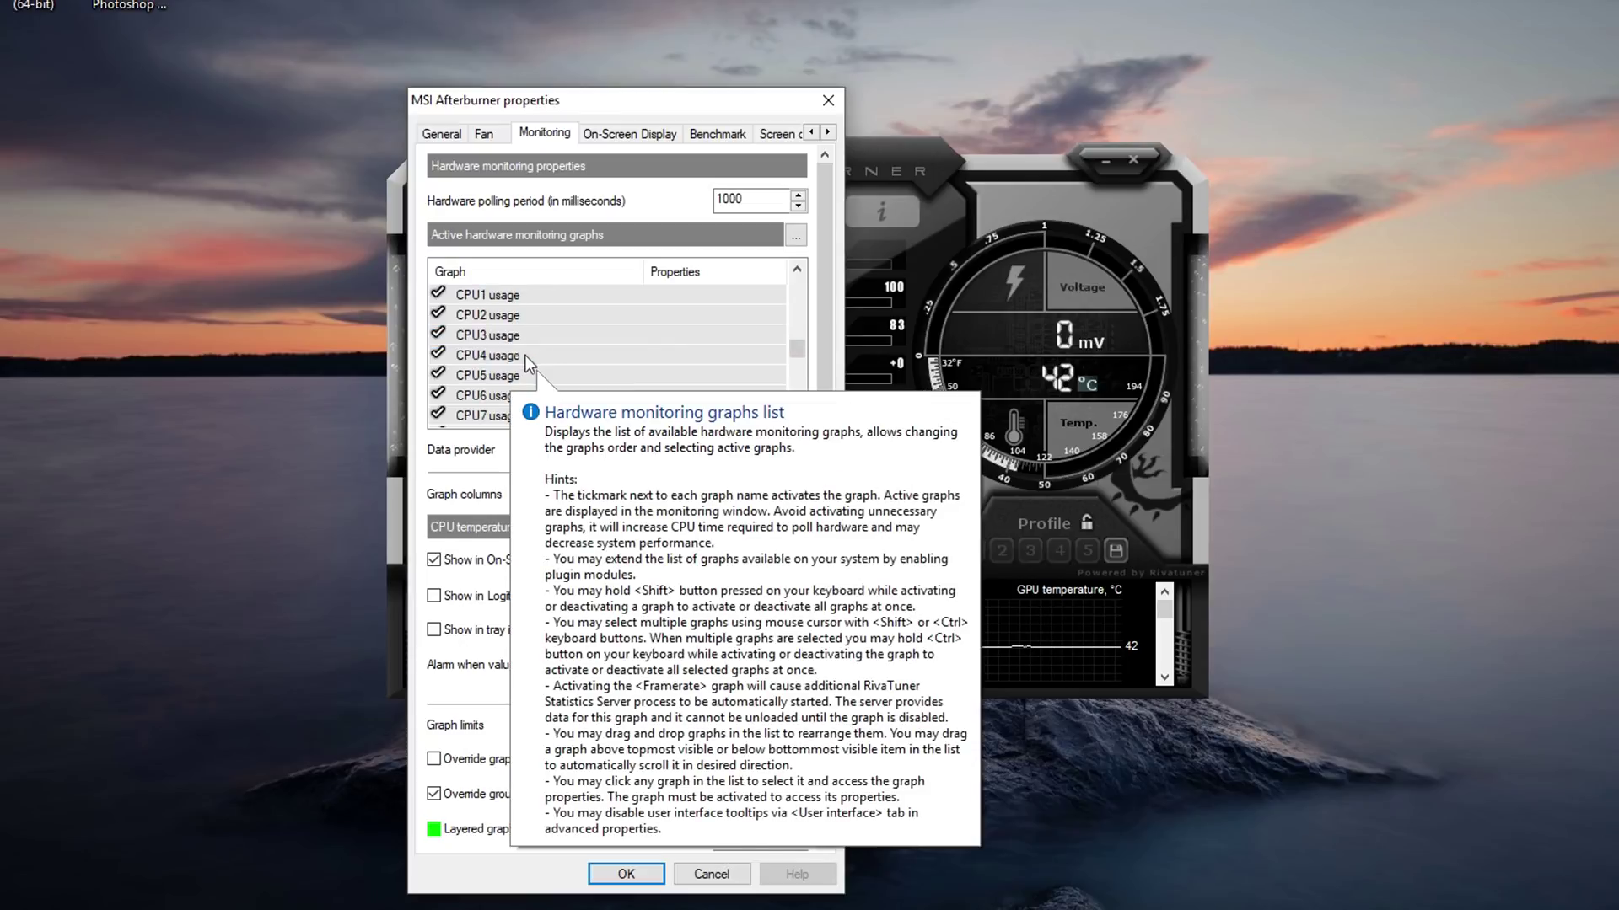
{"action": "left_click", "coordinate": [493, 398]}
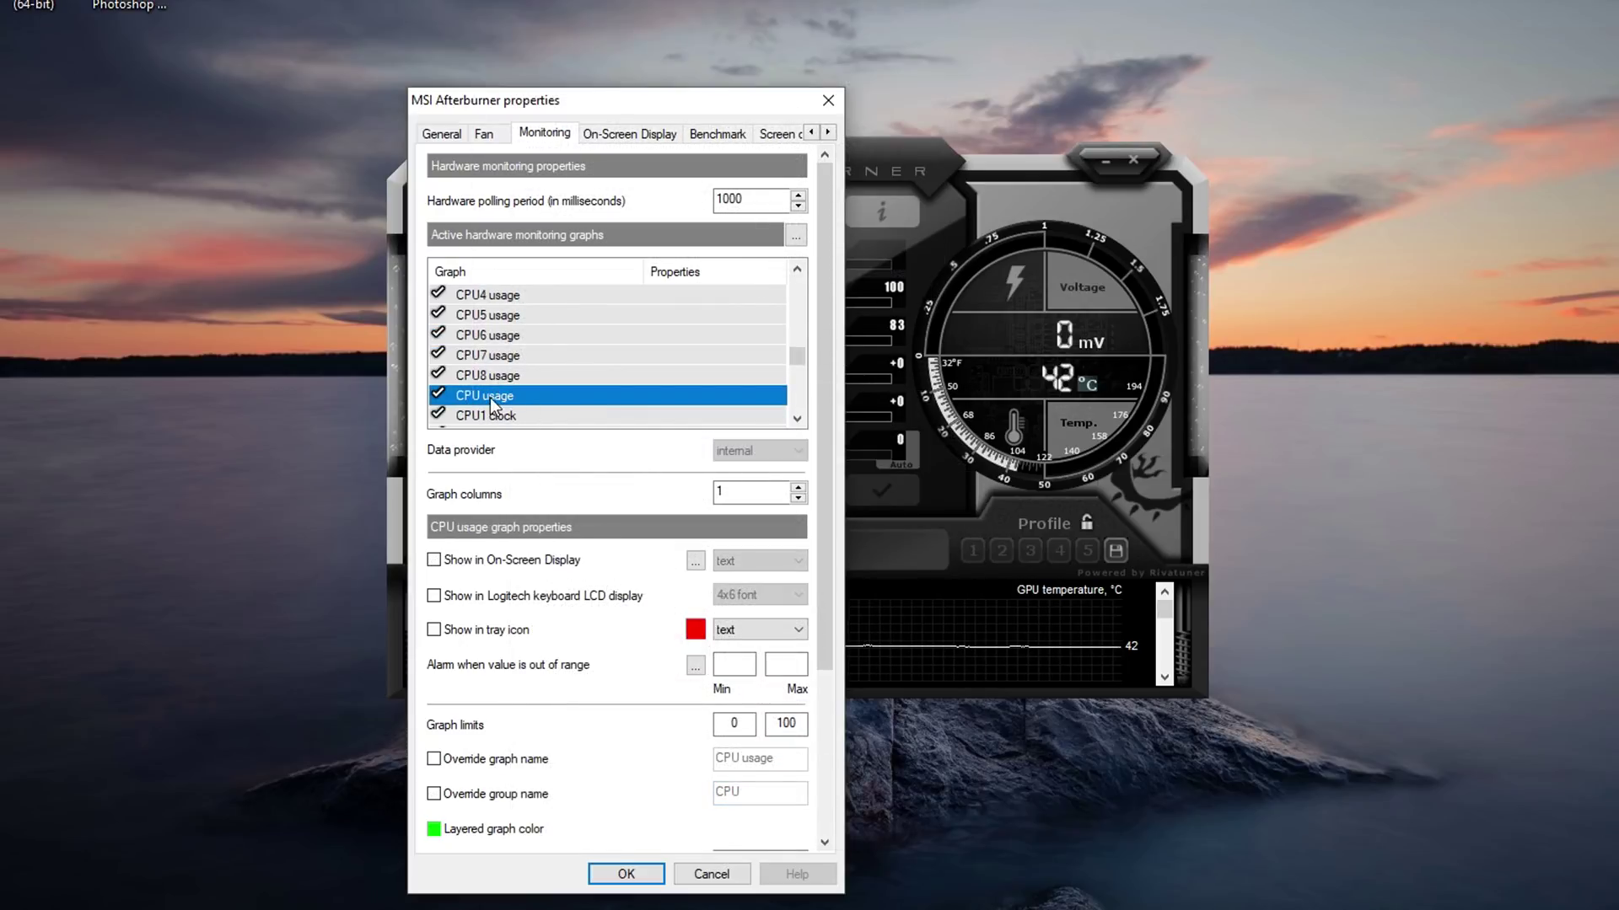
{"action": "left_click", "coordinate": [483, 562]}
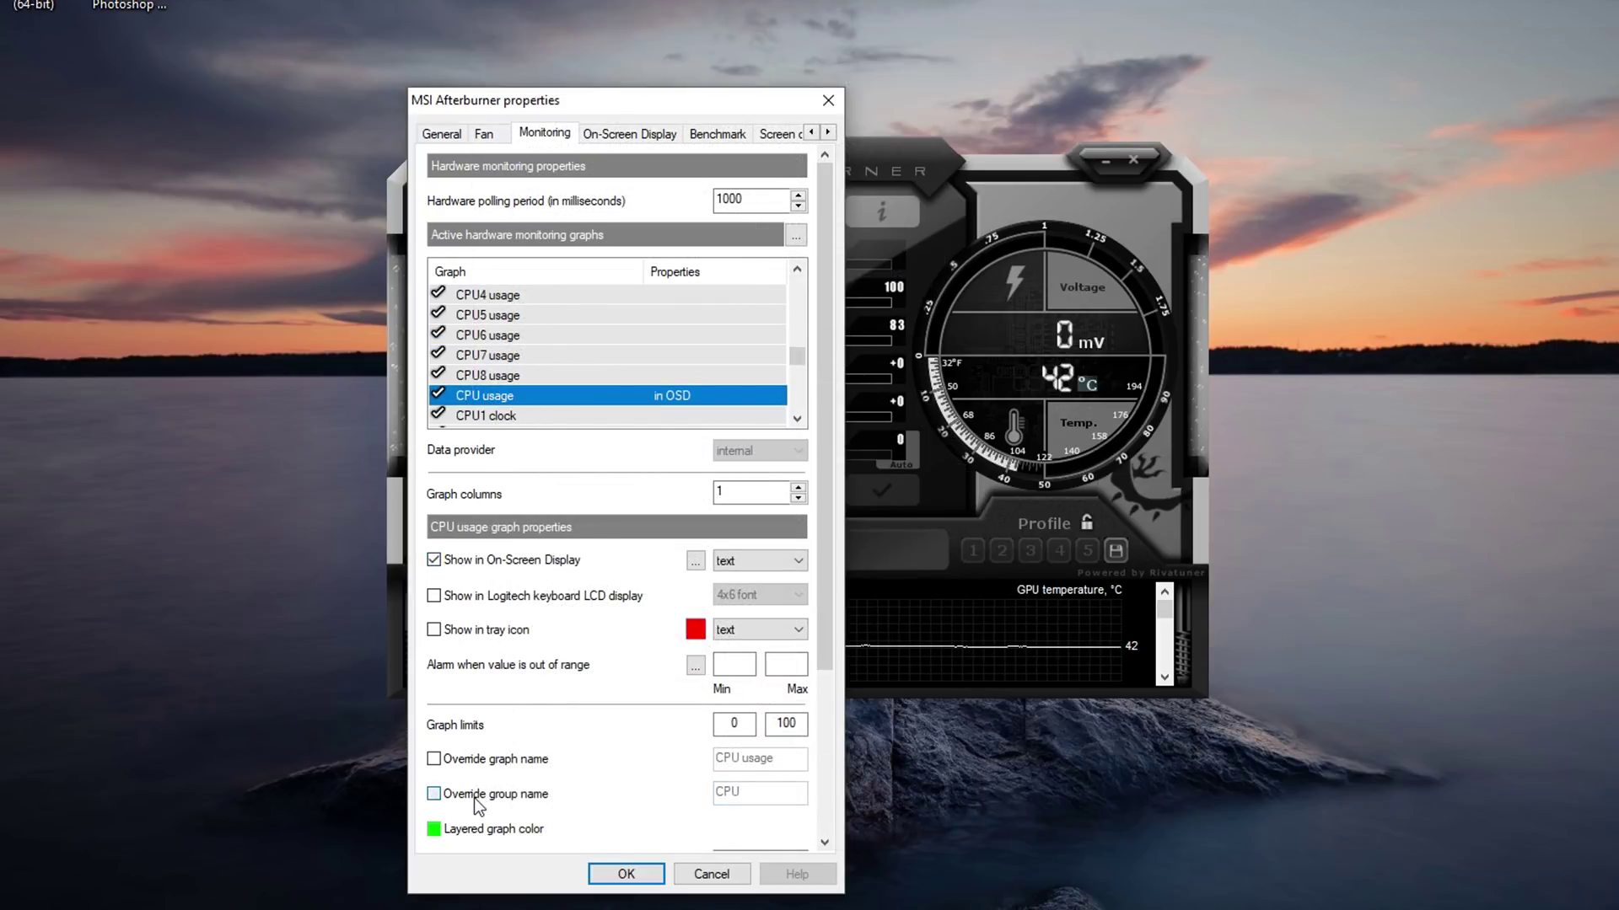
{"action": "left_click", "coordinate": [478, 797]}
{"action": "key", "text": "Tab"}
{"action": "type", "text": "i7 4790K"}
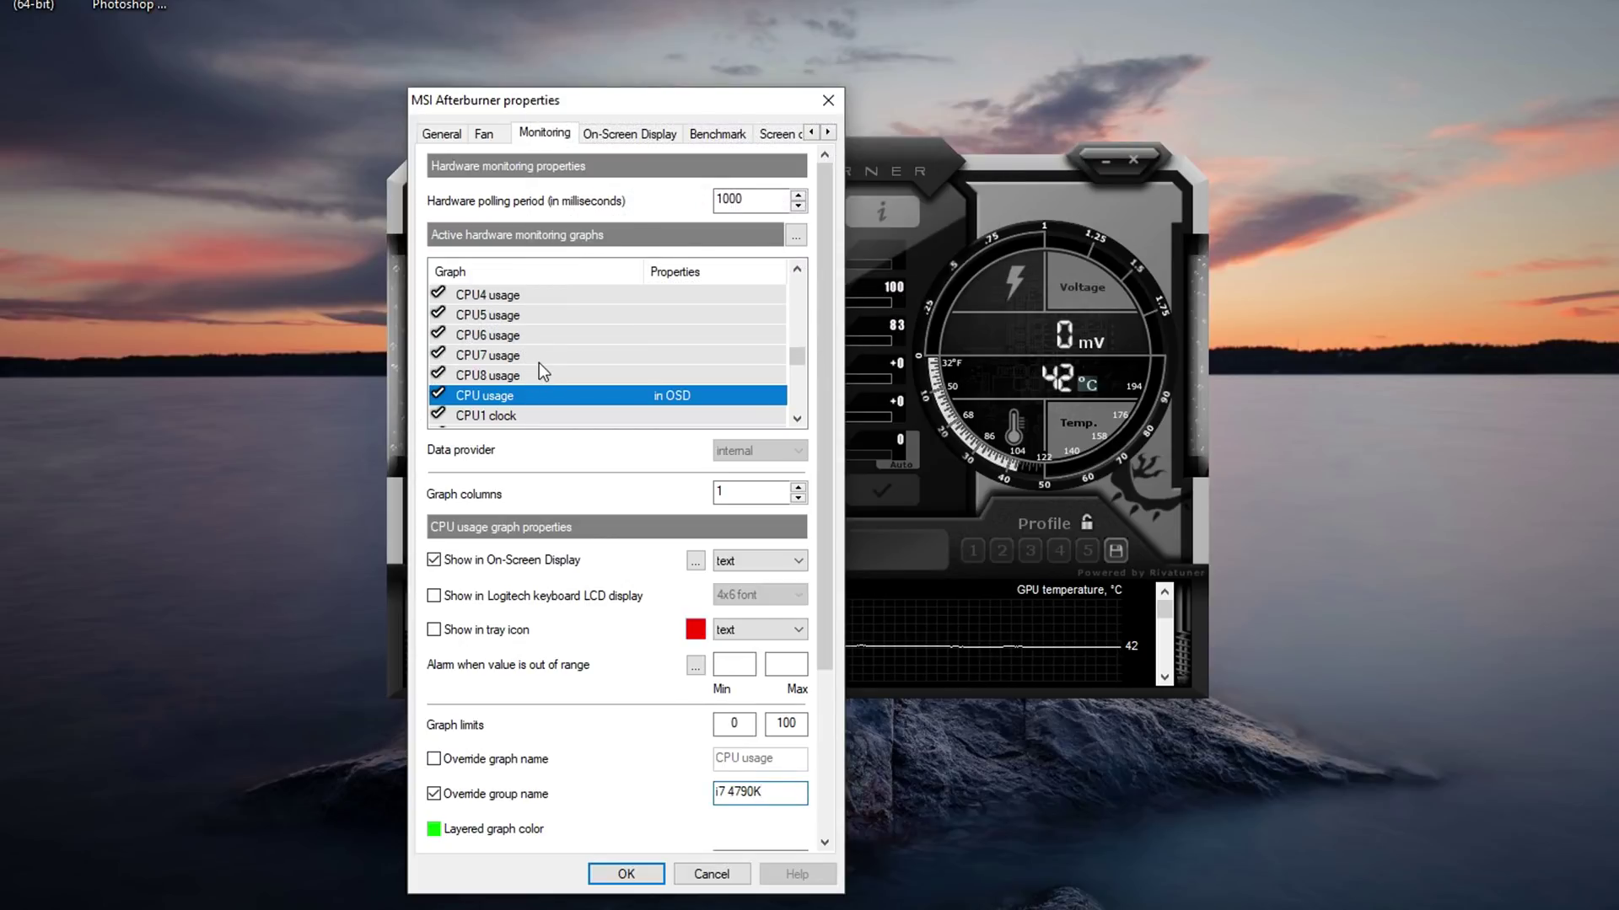
Show CPU clock in the on-screen display with its group name overridden to 'CPU Clock'
{"action": "scroll", "coordinate": [504, 363], "scroll_direction": "down", "scroll_amount": 2}
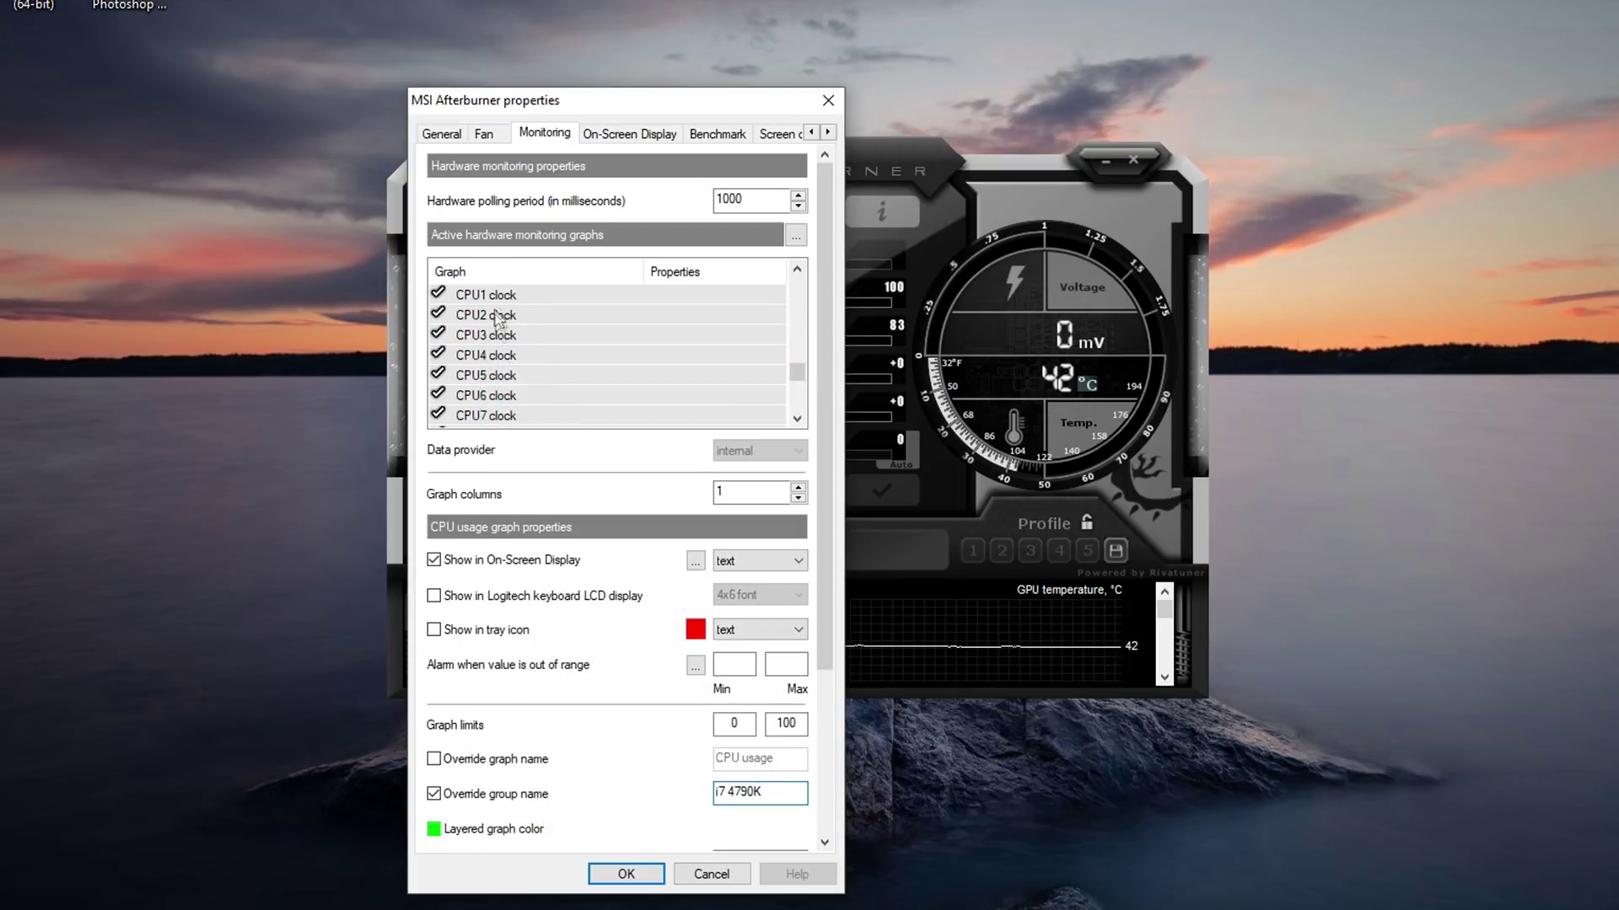
{"action": "scroll", "coordinate": [489, 363], "scroll_direction": "up", "scroll_amount": 1}
{"action": "scroll", "coordinate": [487, 363], "scroll_direction": "down", "scroll_amount": 2}
{"action": "left_click", "coordinate": [486, 402]}
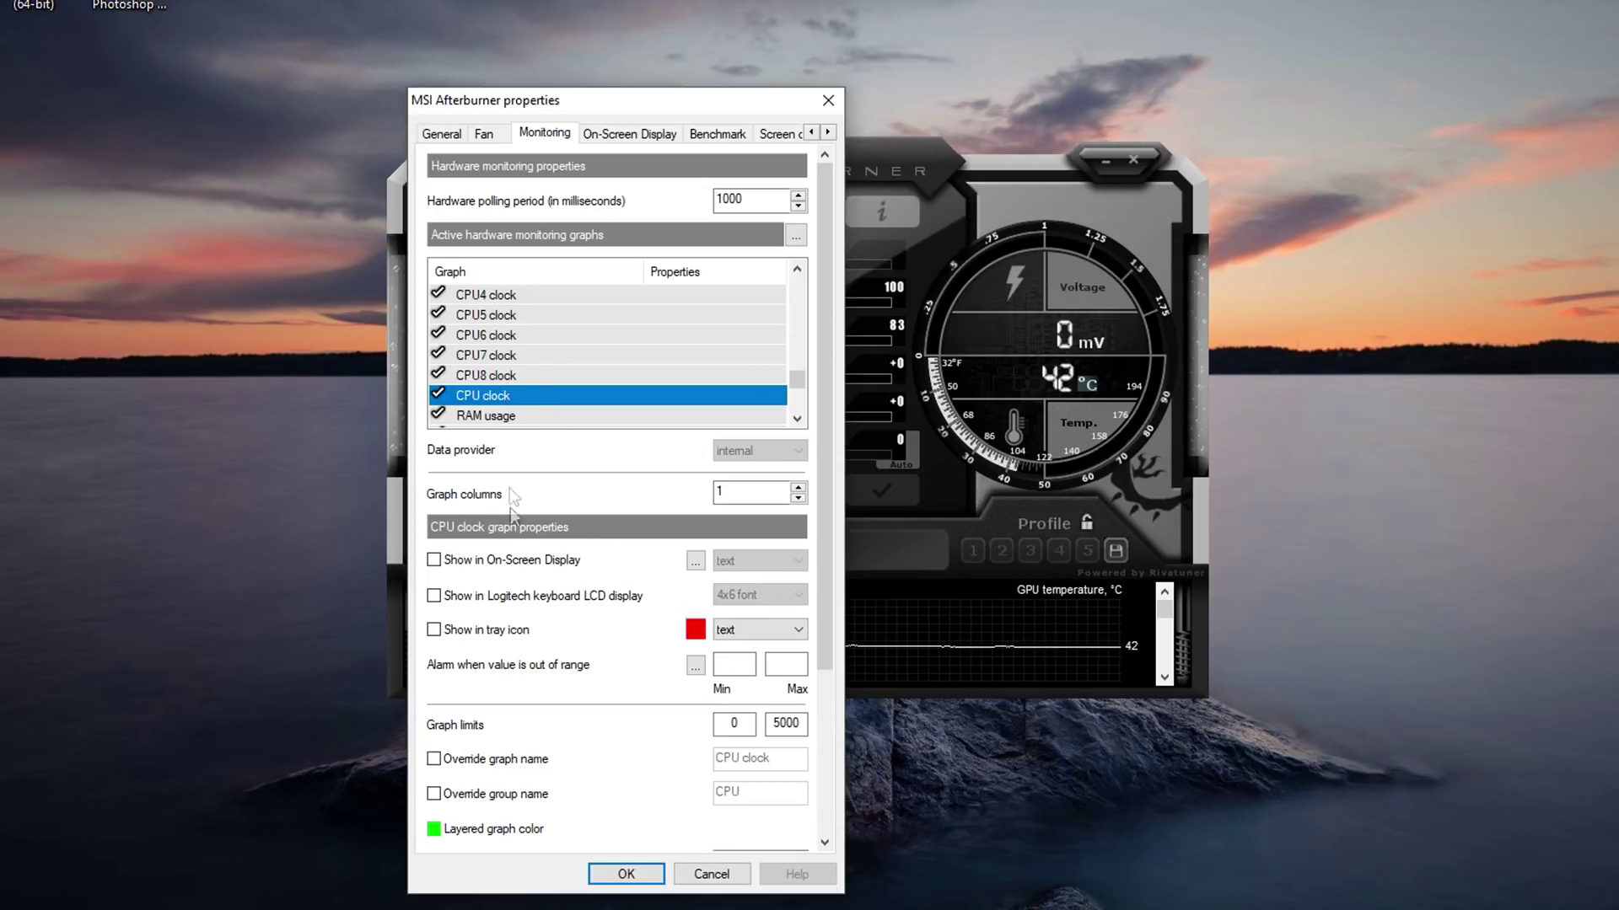
{"action": "left_click", "coordinate": [516, 563]}
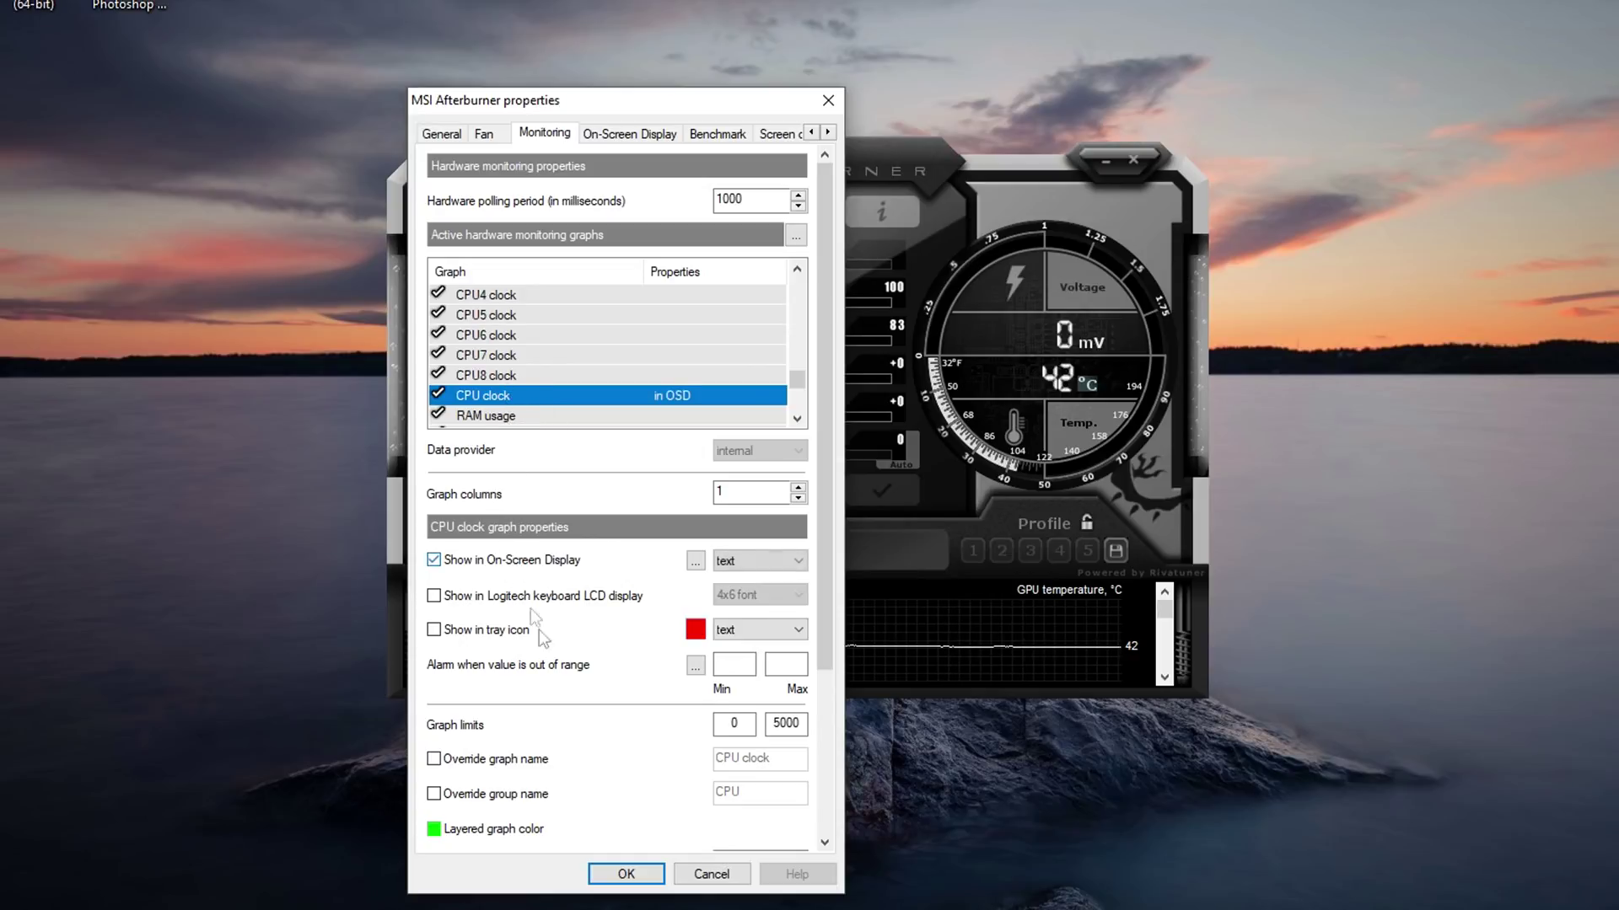
{"action": "left_click", "coordinate": [499, 799]}
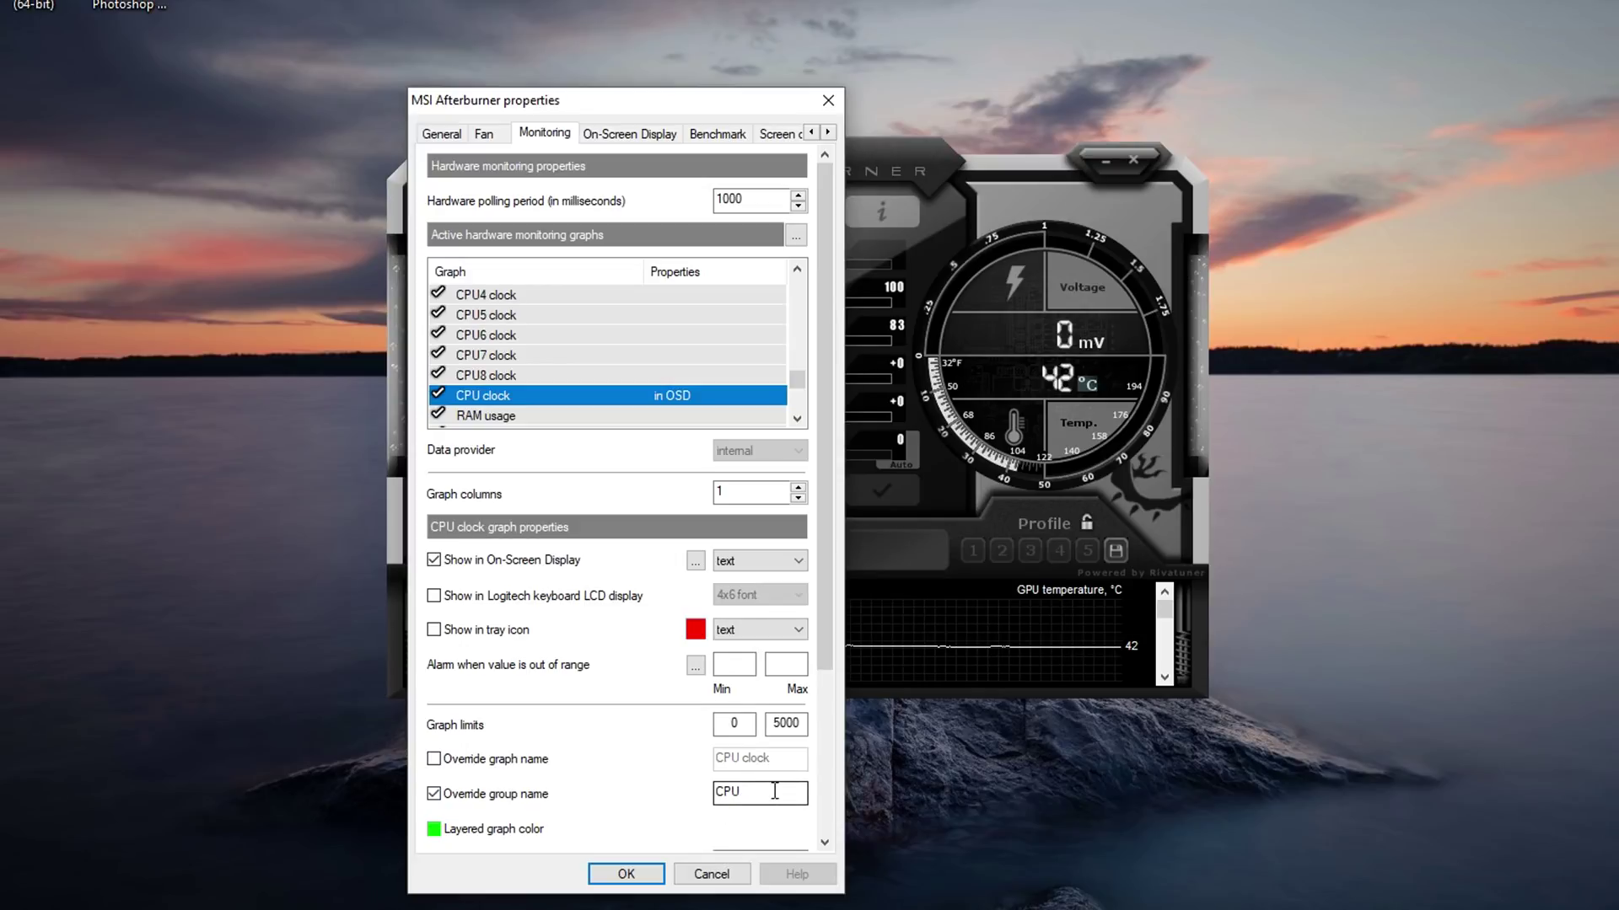
{"action": "type", "text": "ck"}
{"action": "scroll", "coordinate": [498, 383], "scroll_direction": "down", "scroll_amount": 1}
Turn on the Framerate graph and show both RAM usage and framerate in the on-screen display
{"action": "left_click", "coordinate": [497, 355]}
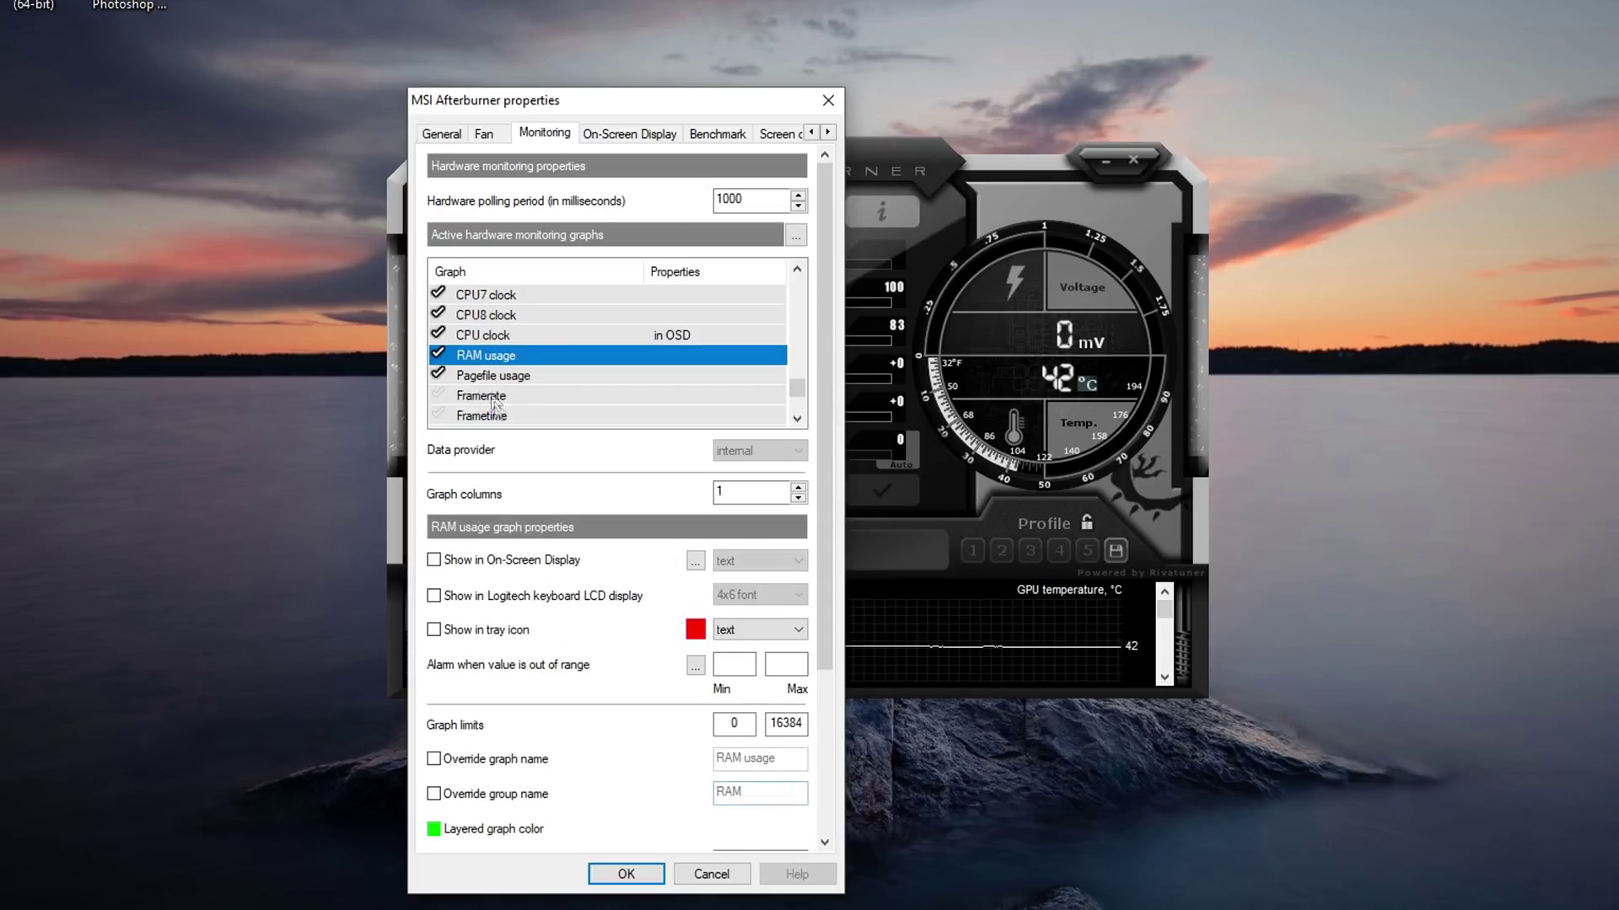
{"action": "left_click", "coordinate": [499, 568]}
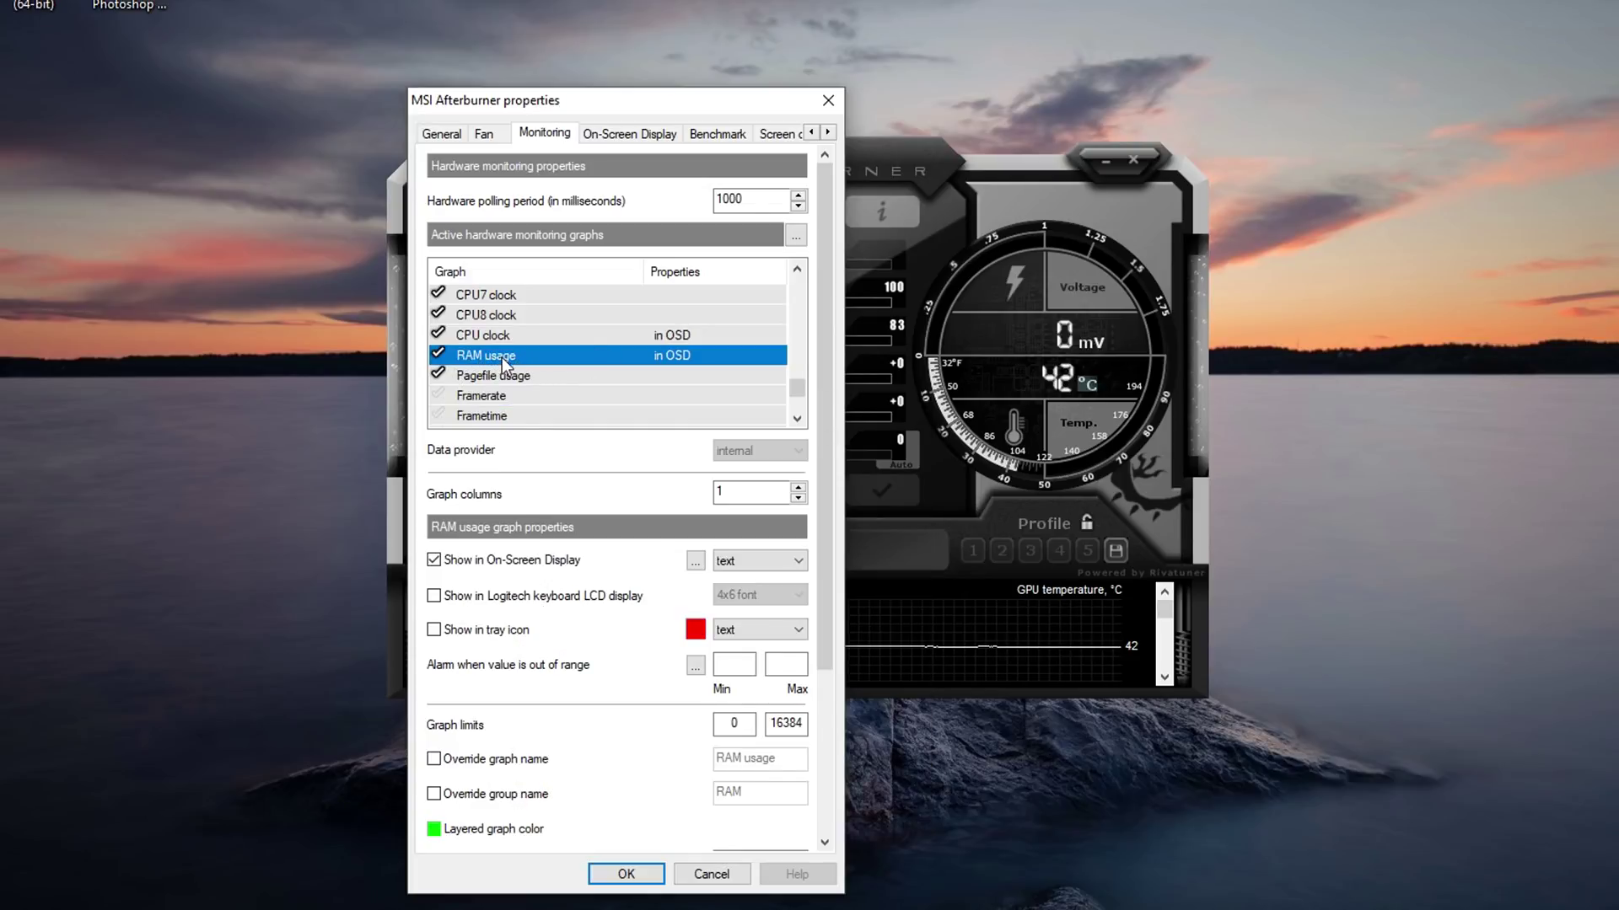
{"action": "scroll", "coordinate": [502, 358], "scroll_direction": "down", "scroll_amount": 1}
{"action": "left_click", "coordinate": [477, 333]}
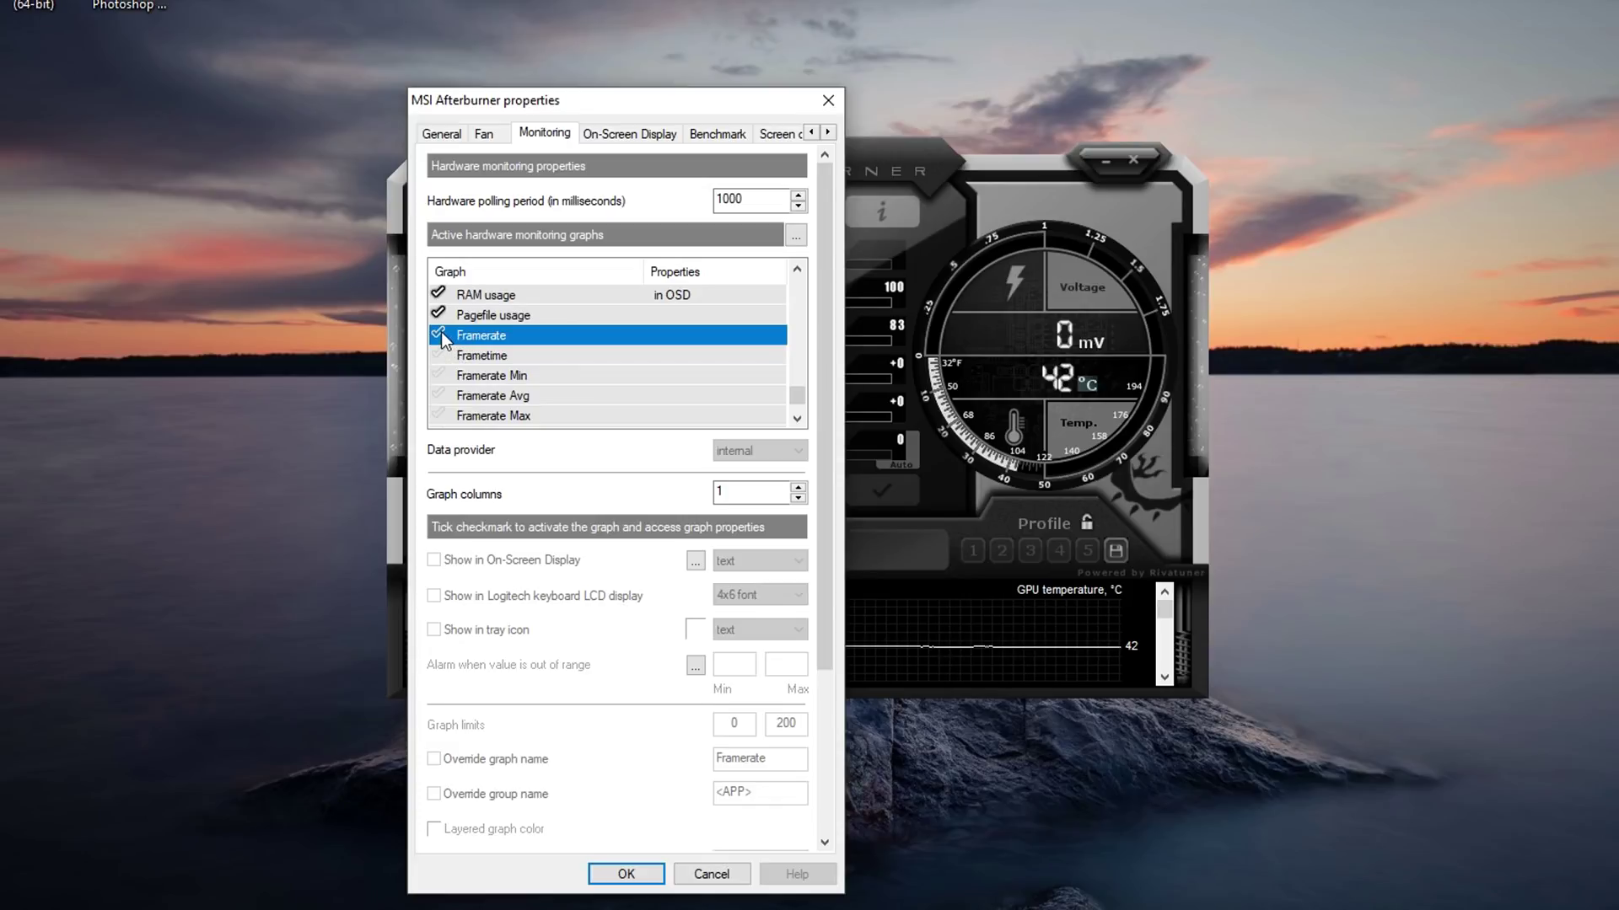
{"action": "left_click", "coordinate": [438, 332]}
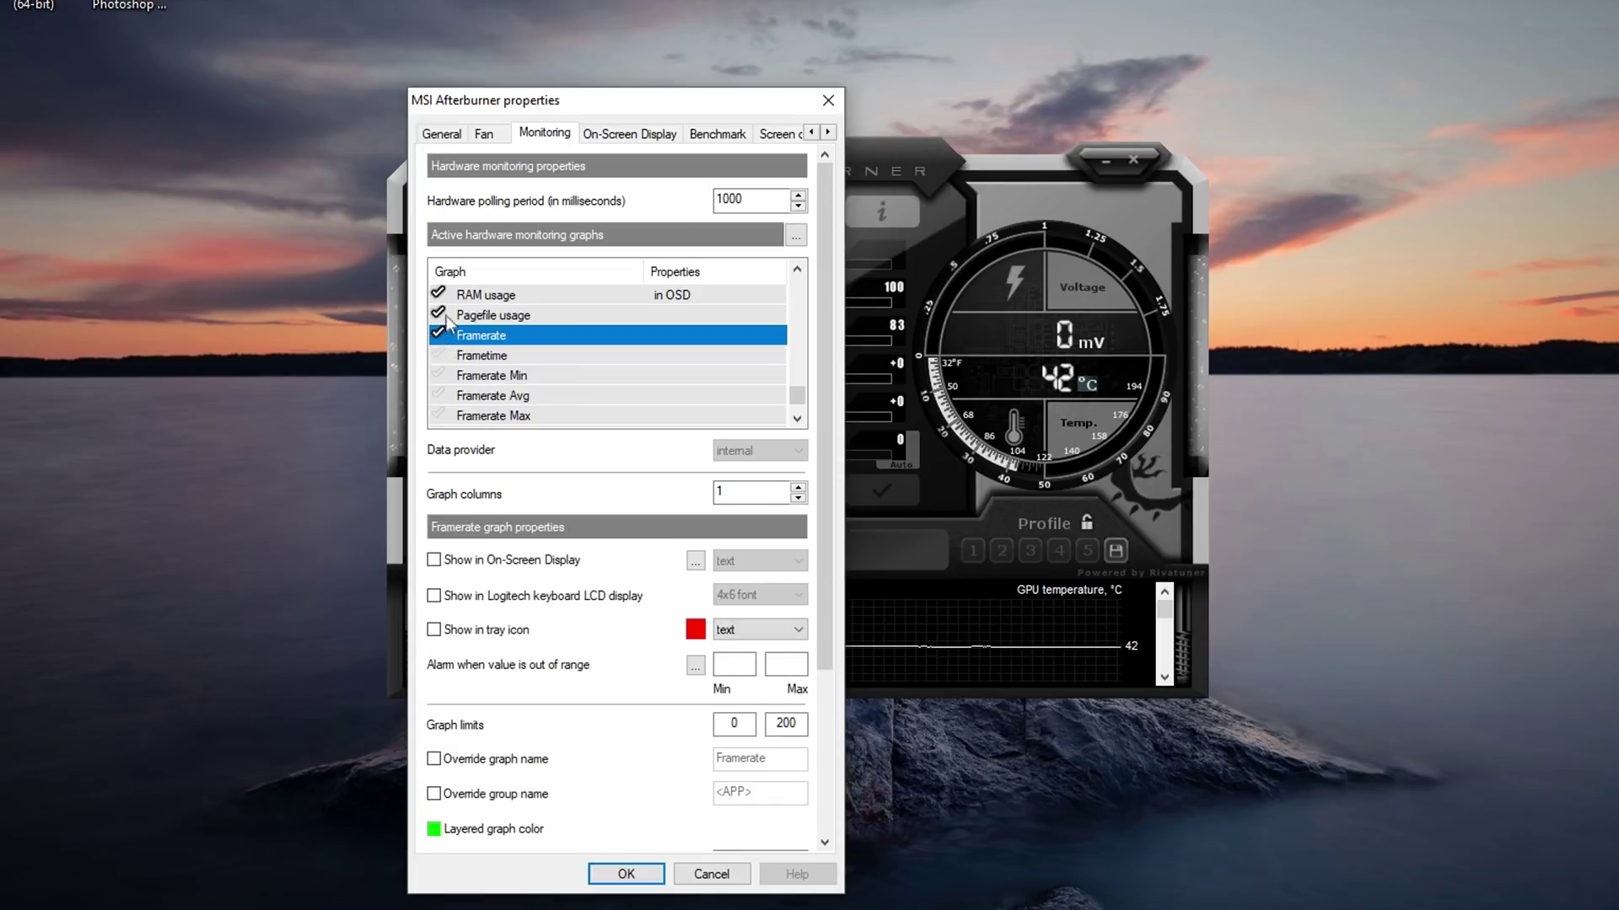
{"action": "left_click", "coordinate": [527, 561]}
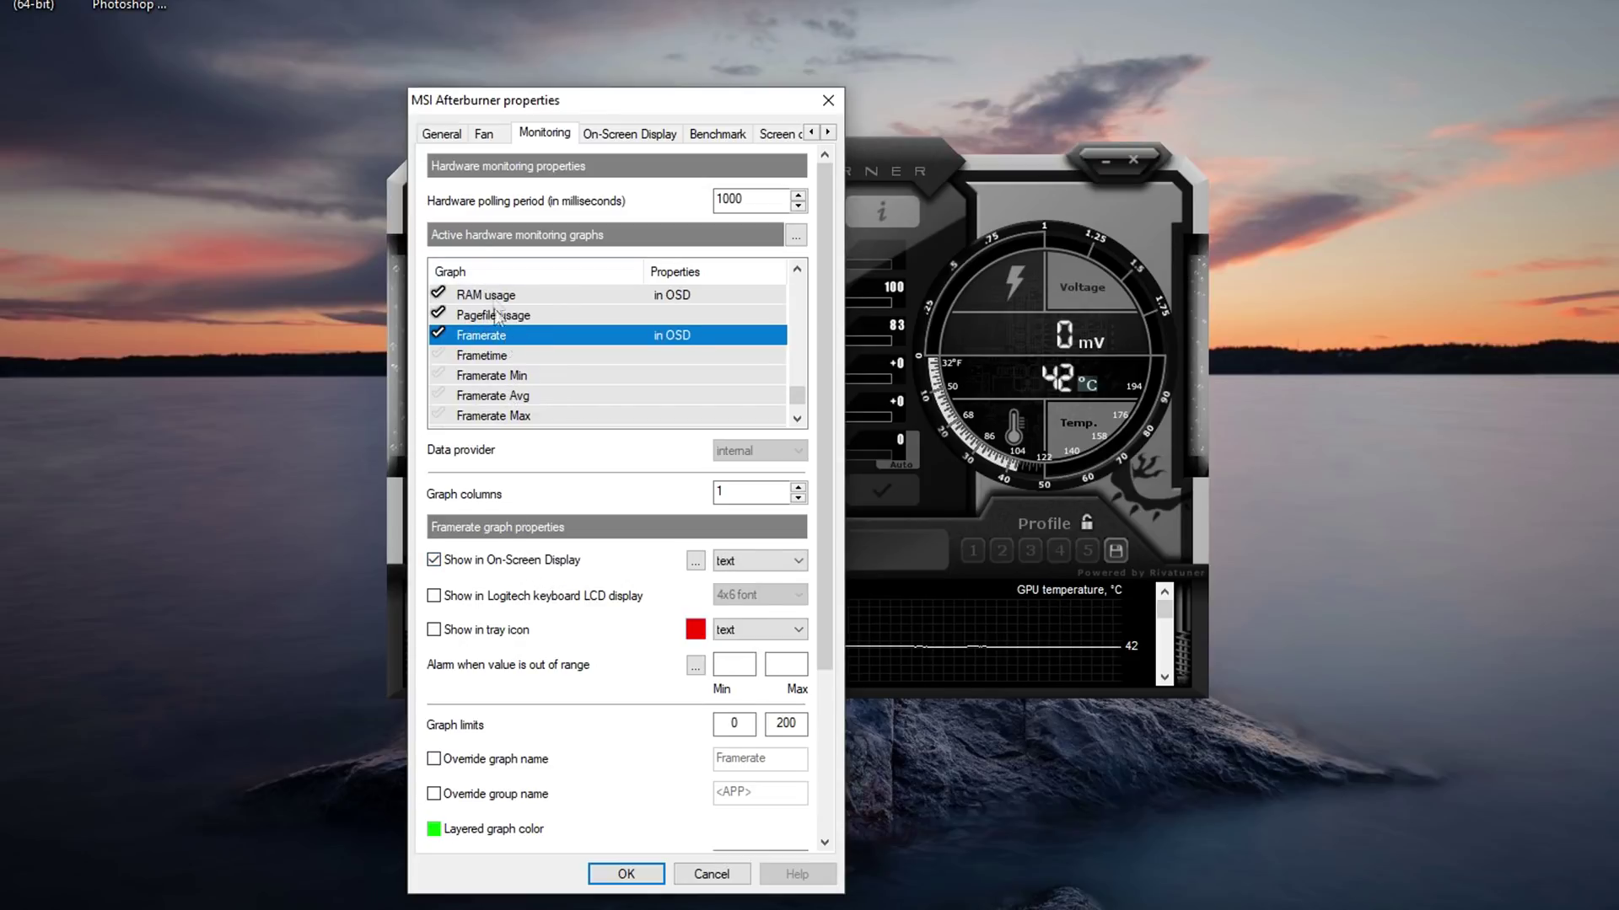
{"action": "scroll", "coordinate": [546, 341], "scroll_direction": "down", "scroll_amount": 1}
{"action": "scroll", "coordinate": [546, 337], "scroll_direction": "up", "scroll_amount": 10}
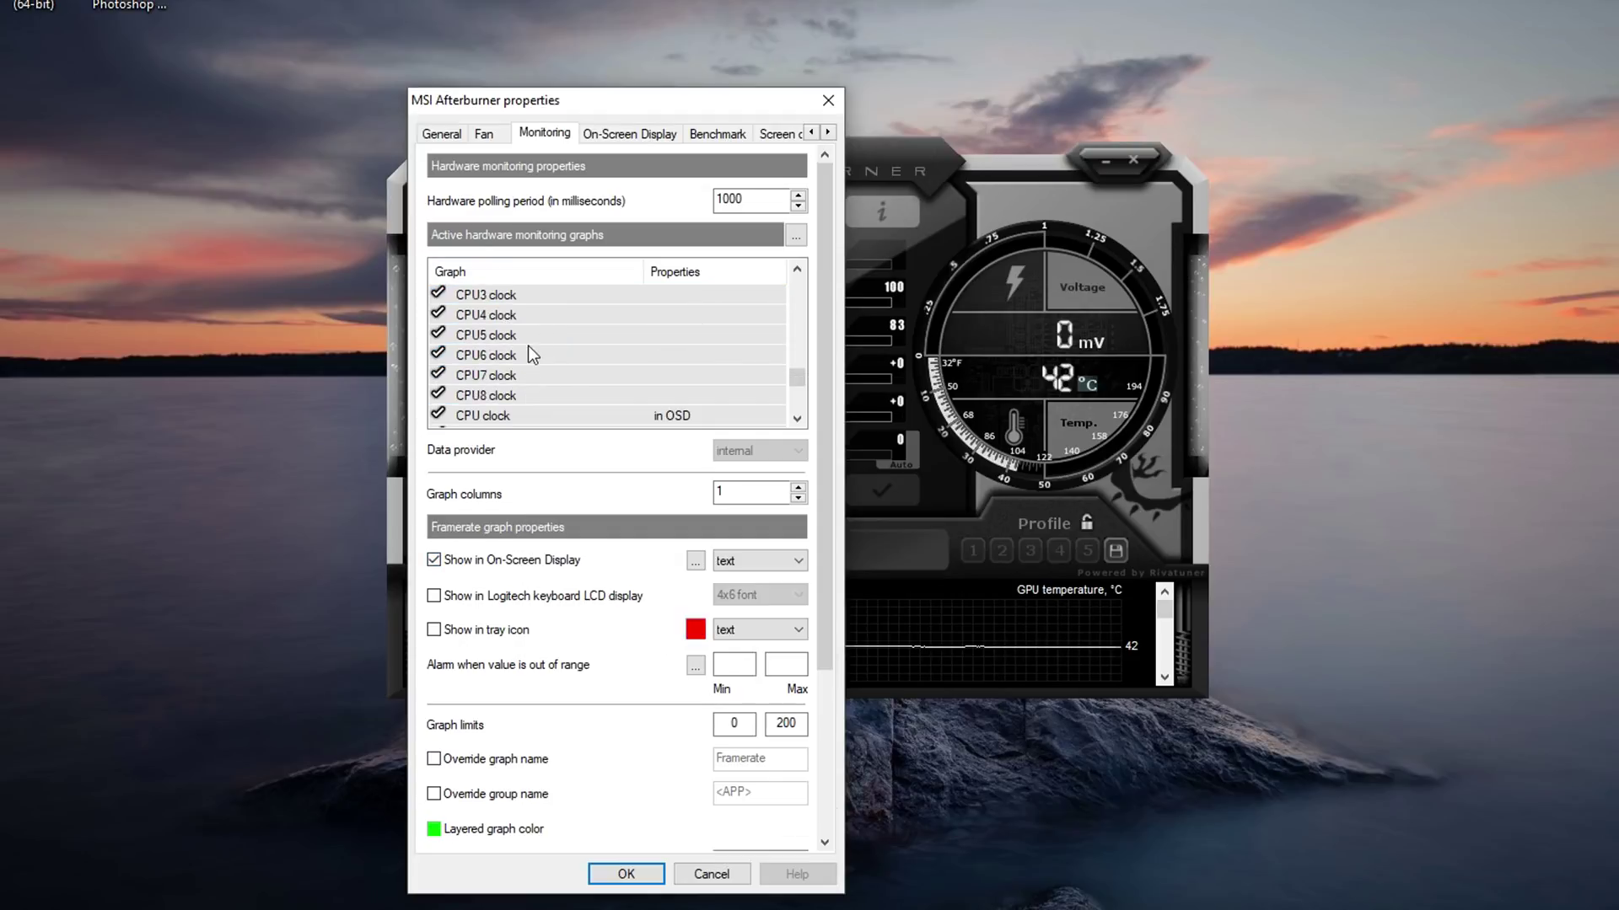
{"action": "scroll", "coordinate": [522, 325], "scroll_direction": "up", "scroll_amount": 2}
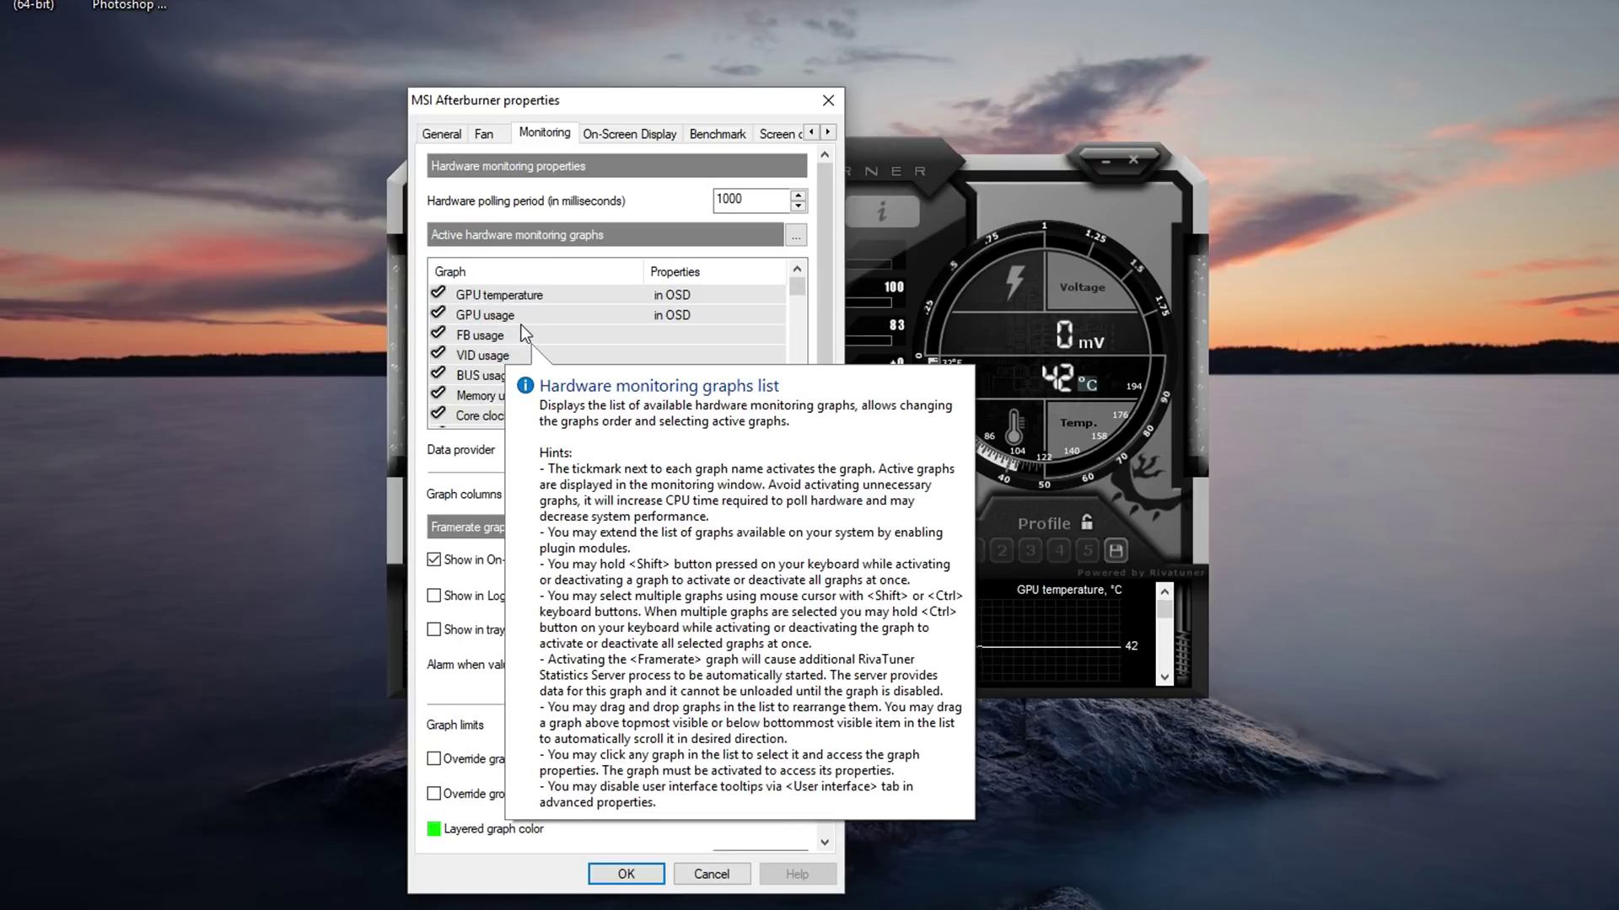
{"action": "scroll", "coordinate": [521, 326], "scroll_direction": "down", "scroll_amount": 4}
{"action": "scroll", "coordinate": [534, 337], "scroll_direction": "down", "scroll_amount": 3}
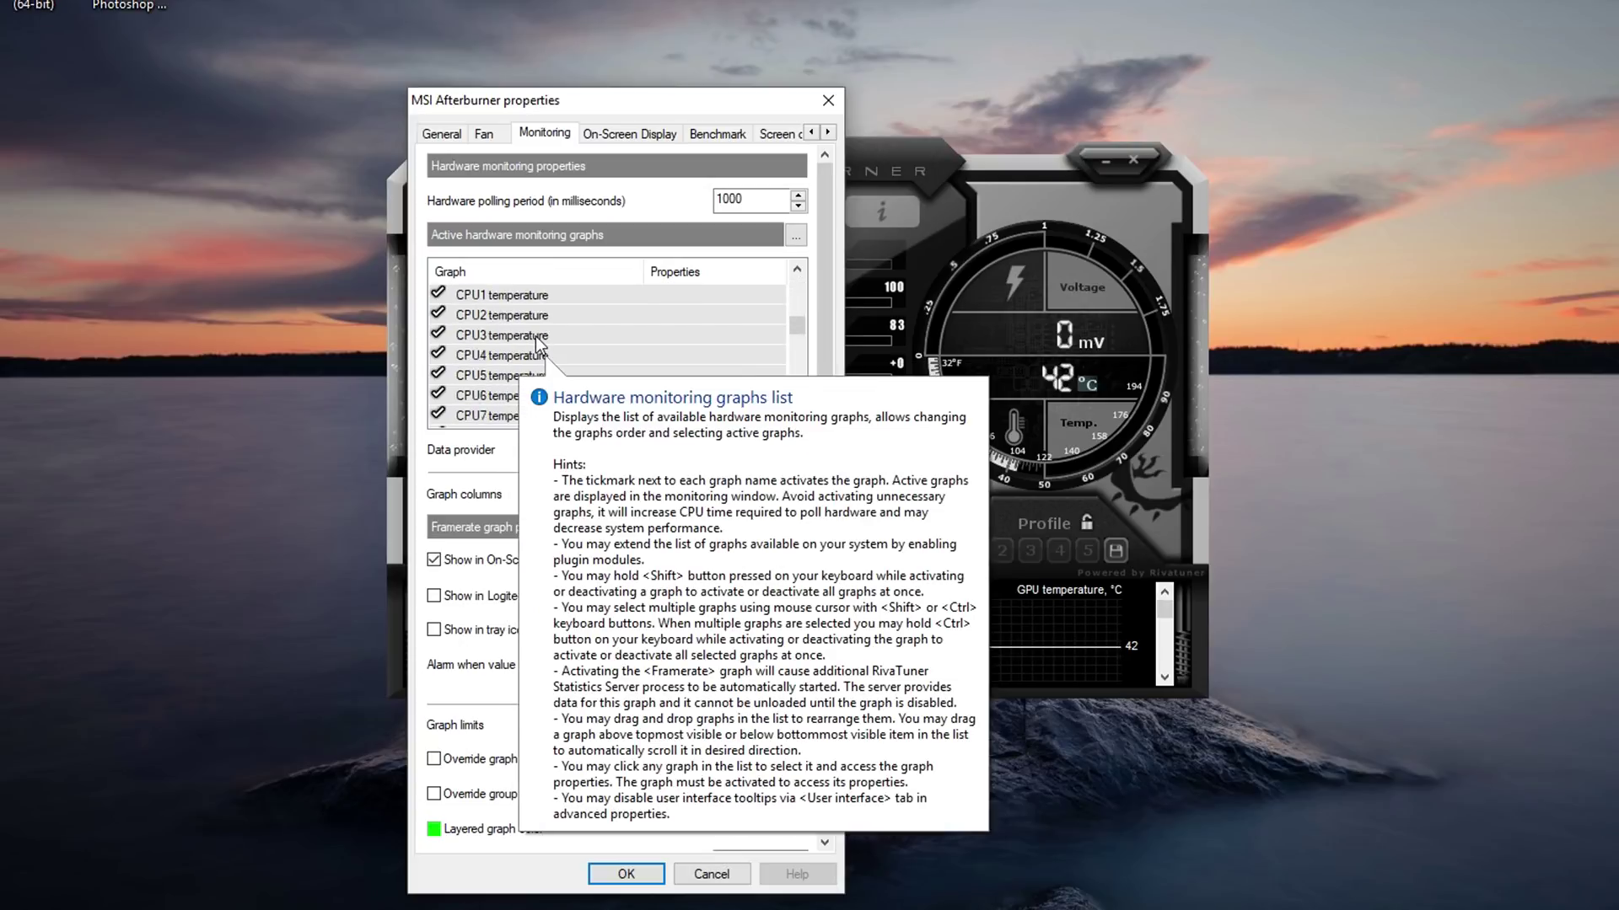
Save the Afterburner properties, dismiss the RivaTuner warning, and move Afterburner aside to show RivaTuner
{"action": "left_click", "coordinate": [649, 838]}
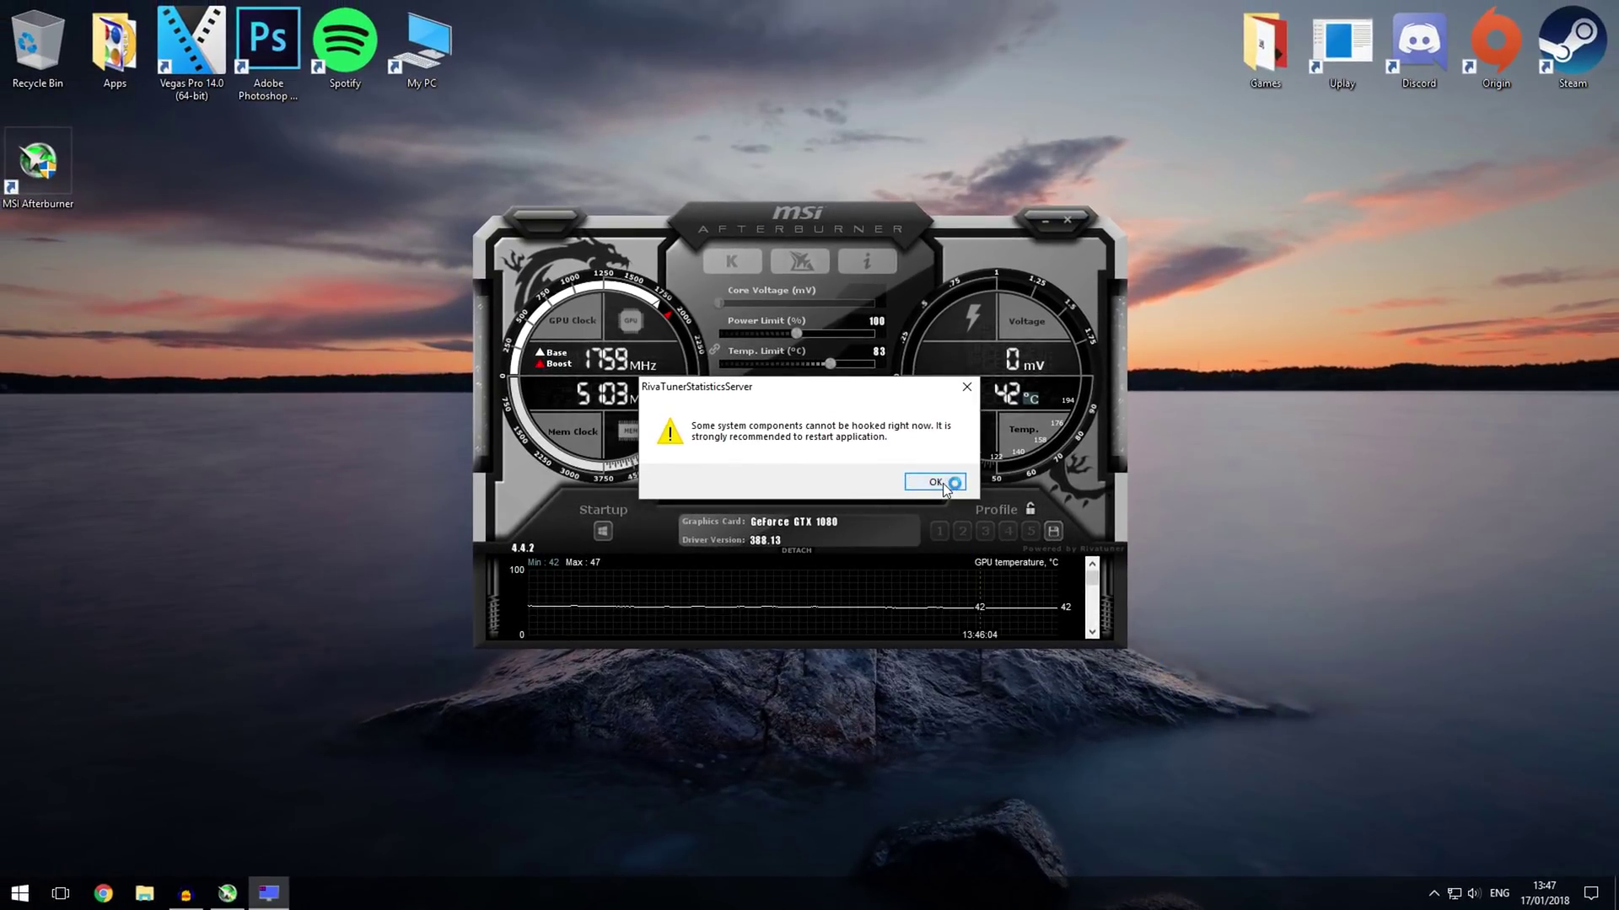
{"action": "left_click", "coordinate": [943, 485]}
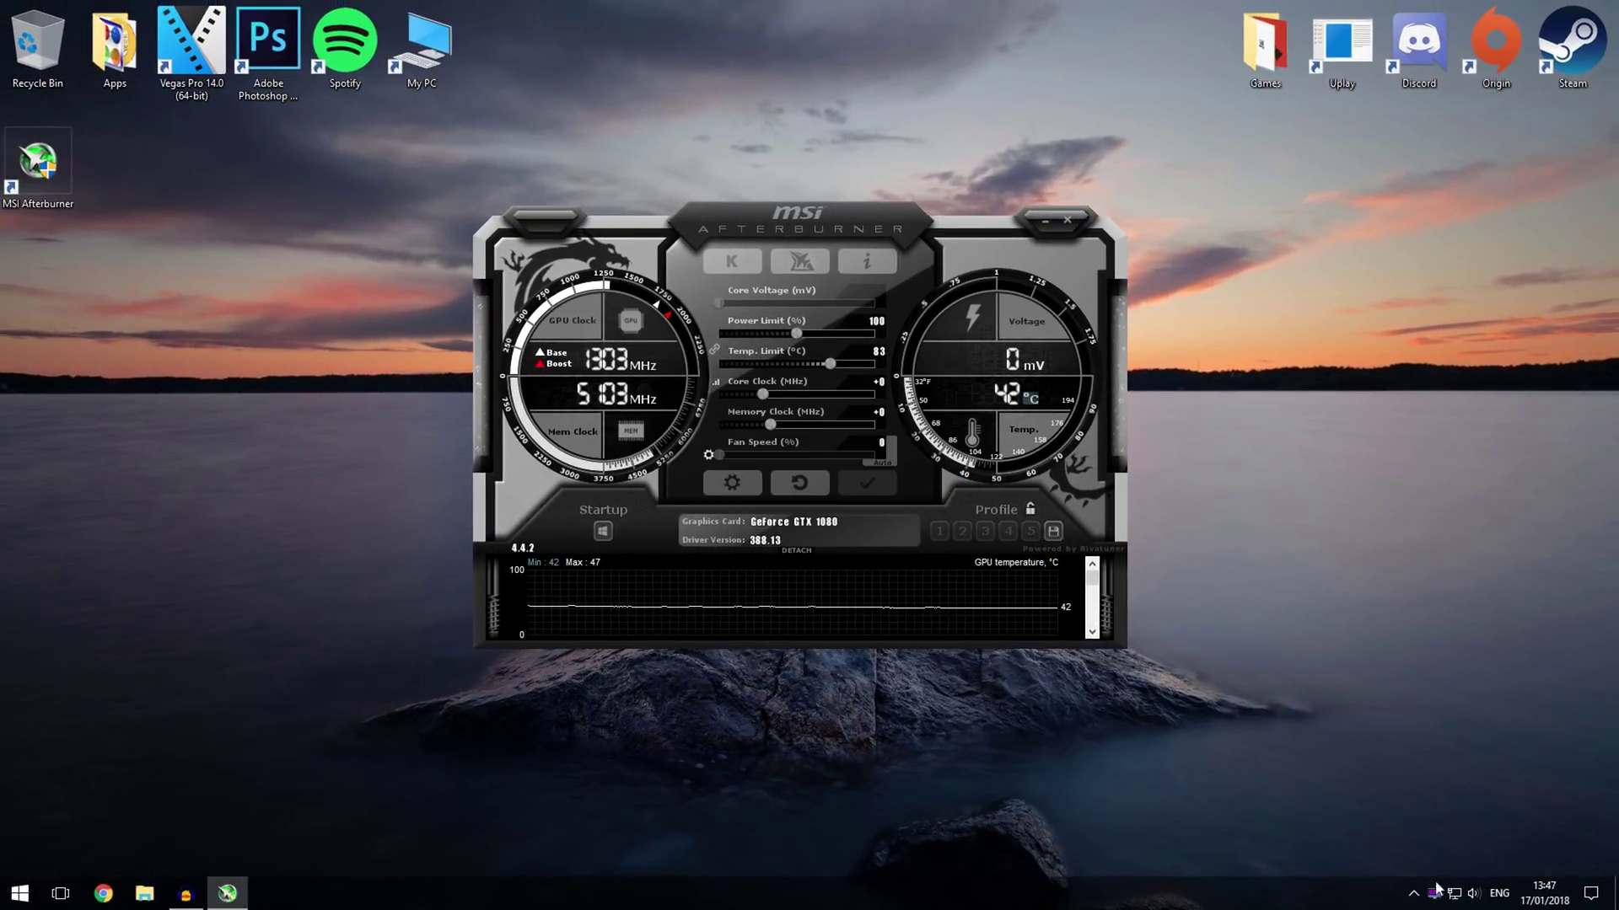
{"action": "left_click_drag", "start_coordinate": [695, 226], "coordinate": [236, 174]}
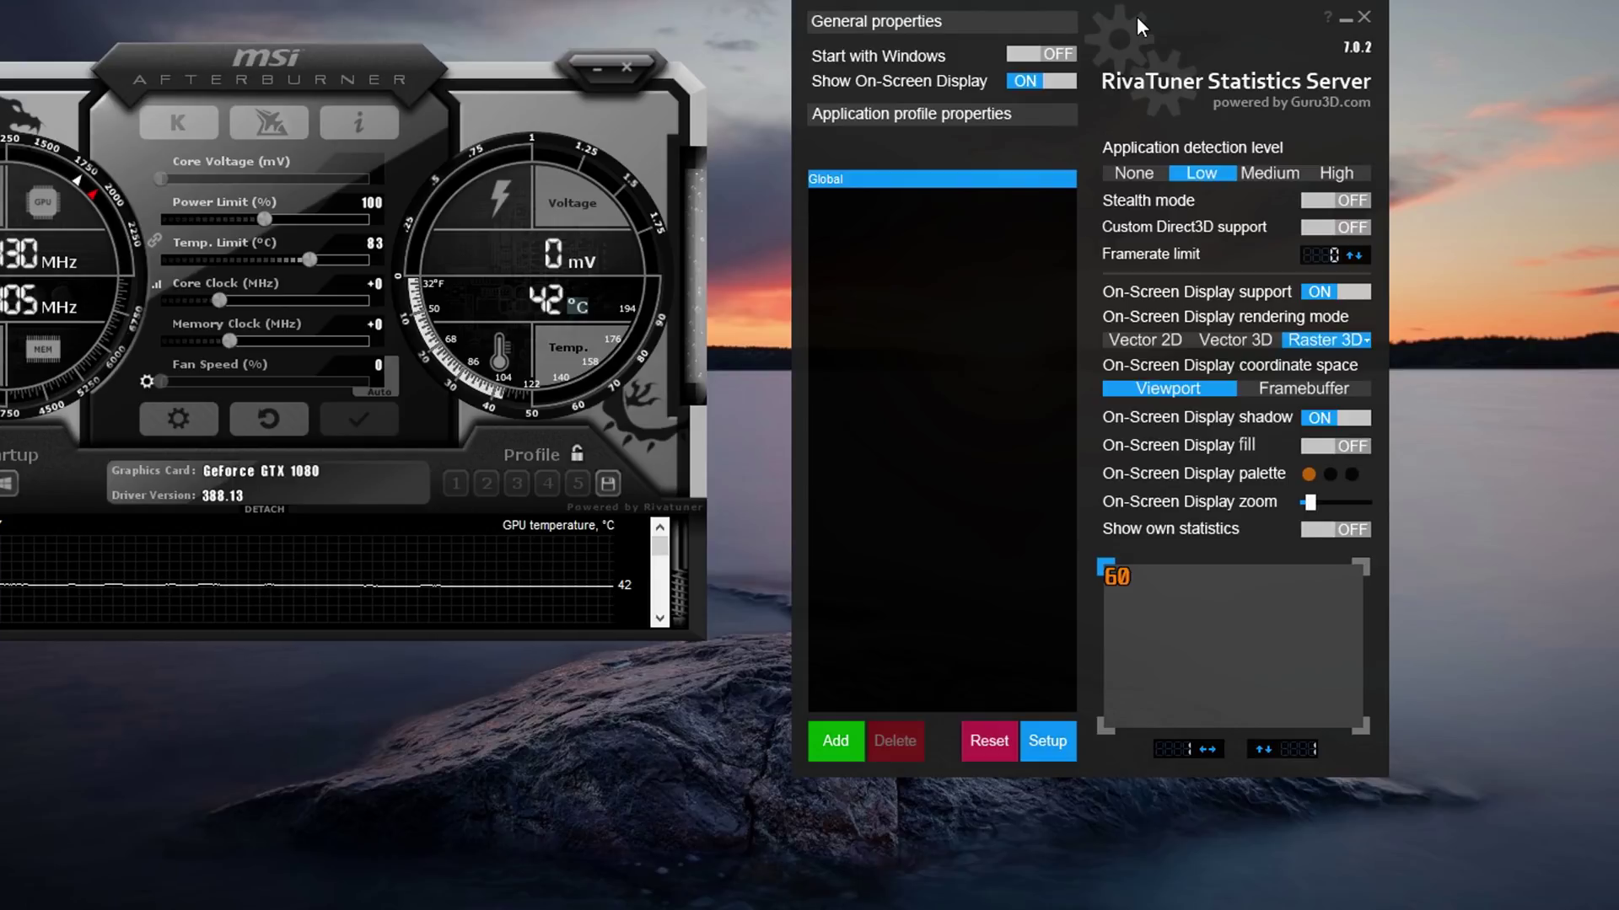
Change the RivaTuner overlay font to Modern, Bold, size 7
{"action": "left_click", "coordinate": [1337, 342]}
{"action": "left_click_drag", "start_coordinate": [1069, 240], "coordinate": [1002, 112]}
{"action": "type", "text": "Mod"}
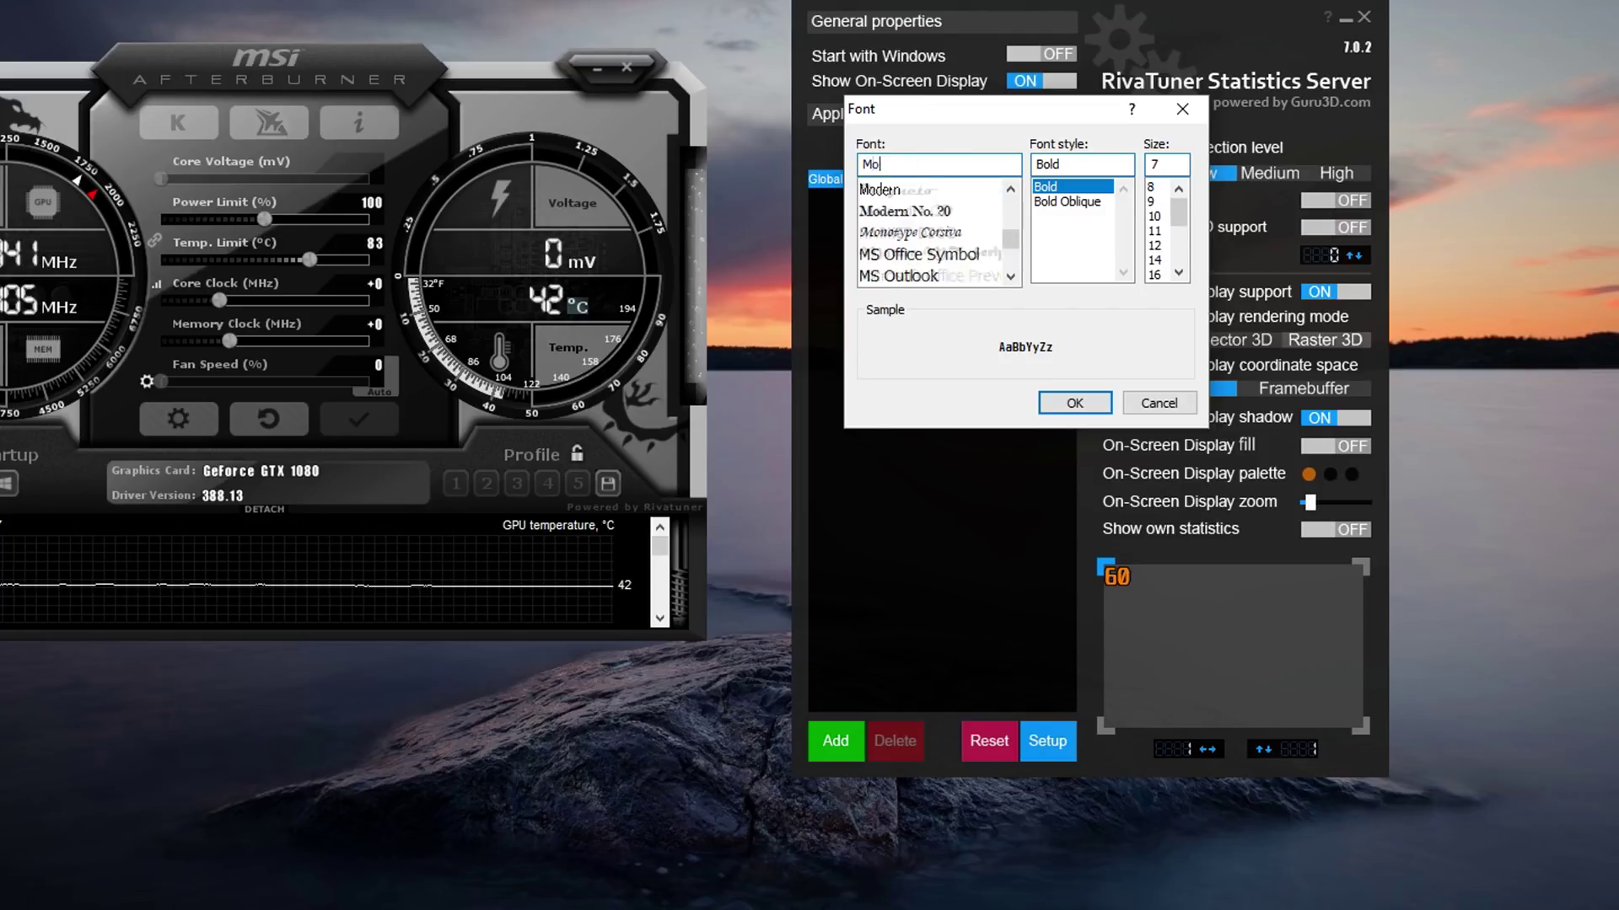
{"action": "left_click", "coordinate": [932, 191]}
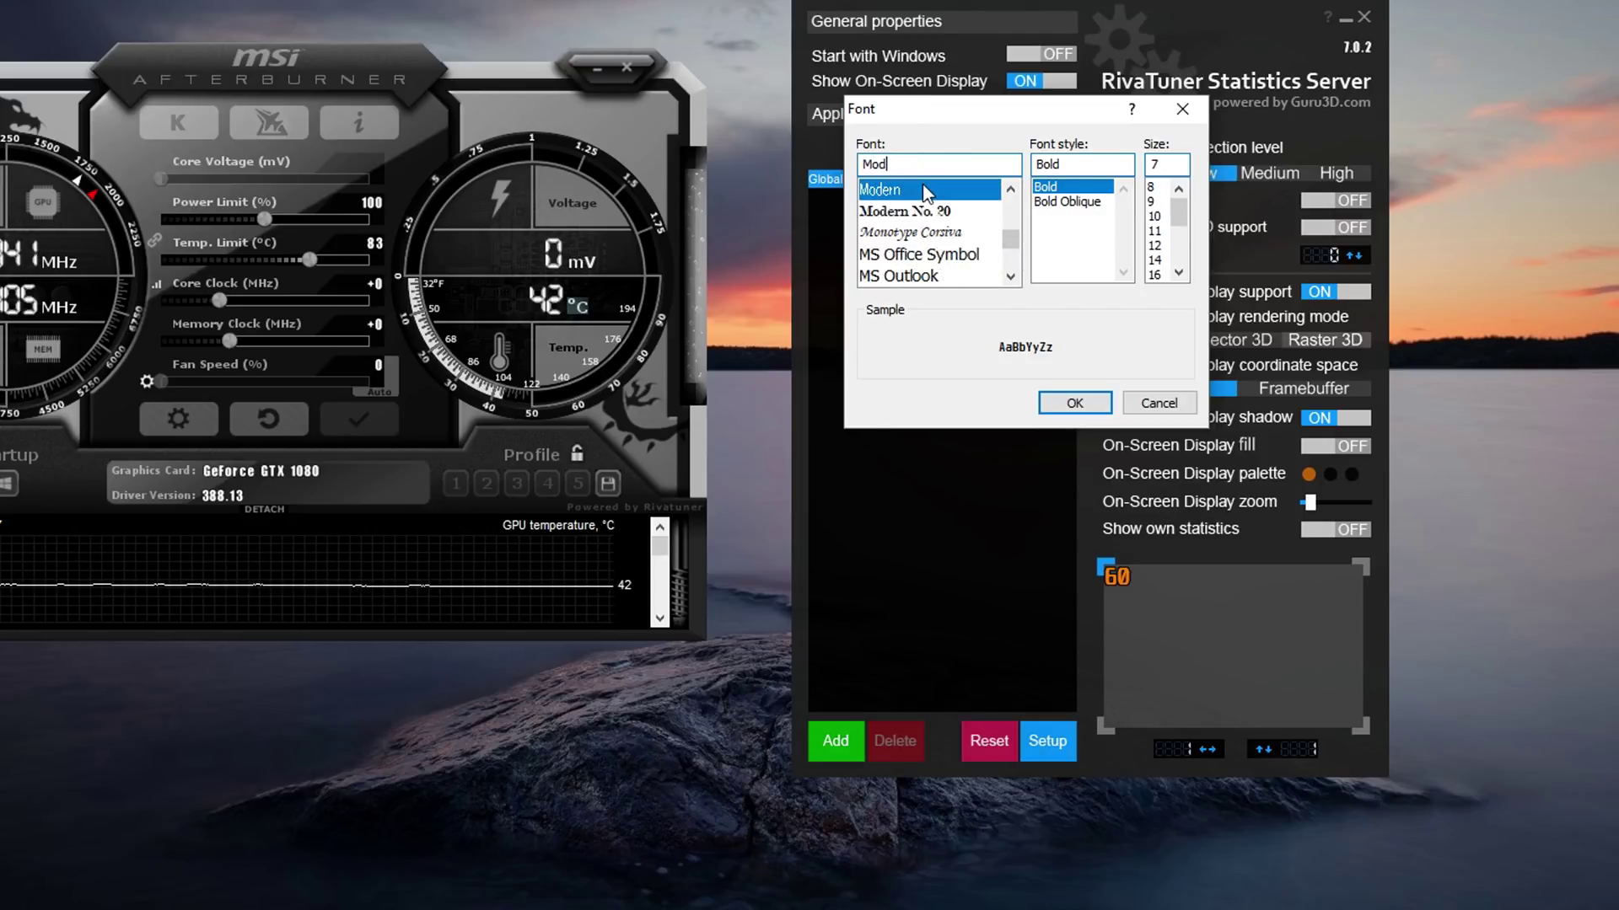
{"action": "left_click", "coordinate": [1045, 219]}
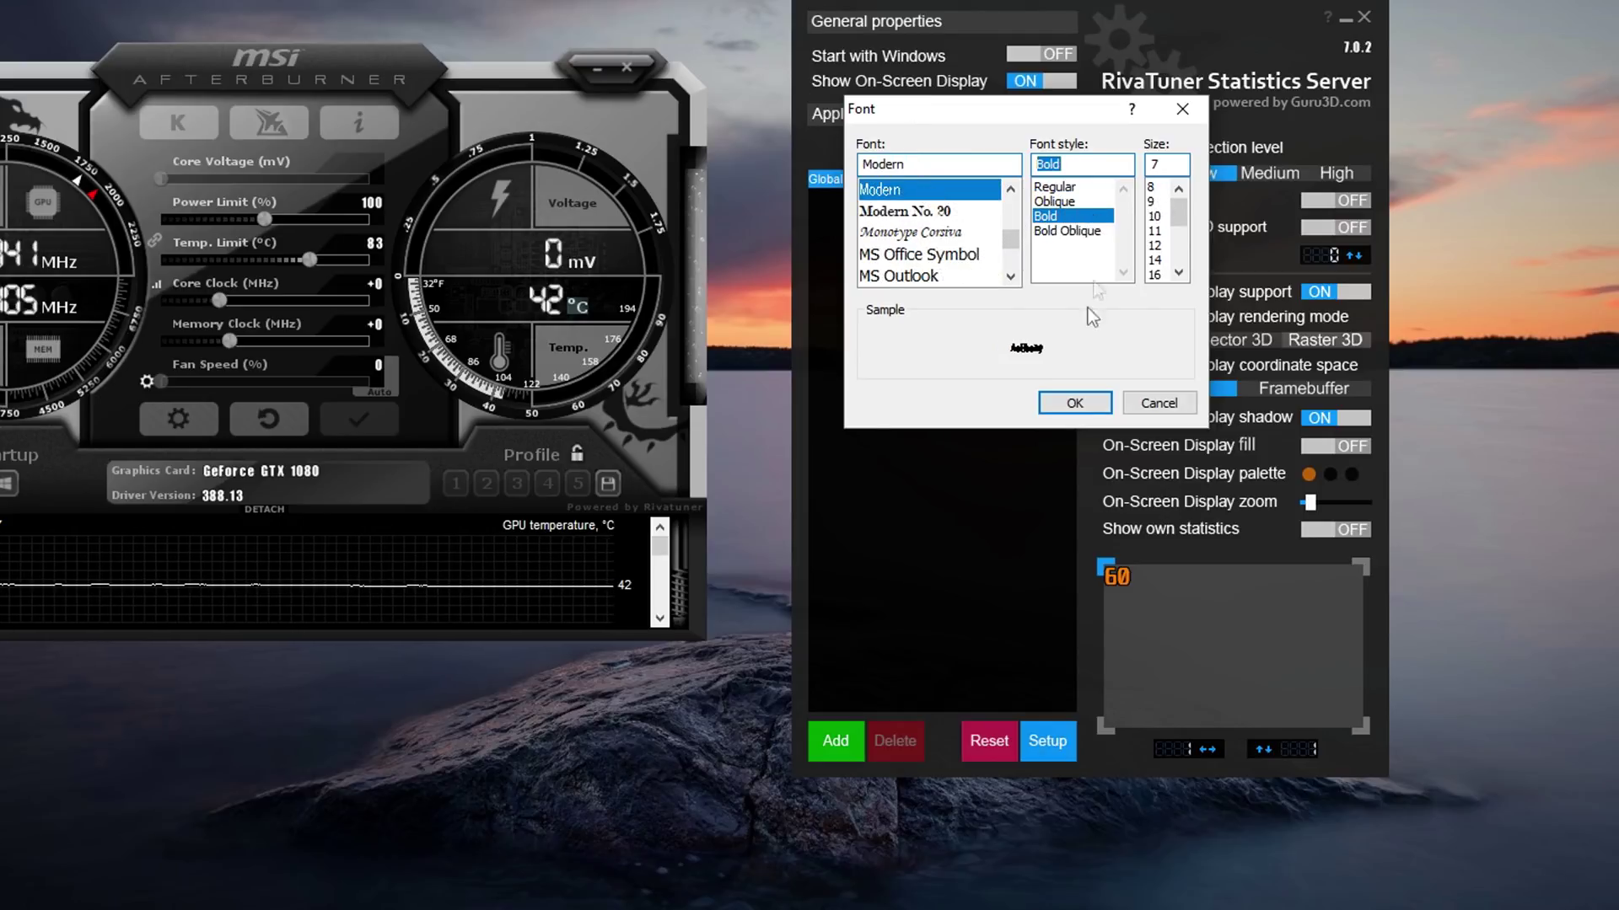
{"action": "left_click", "coordinate": [1084, 409]}
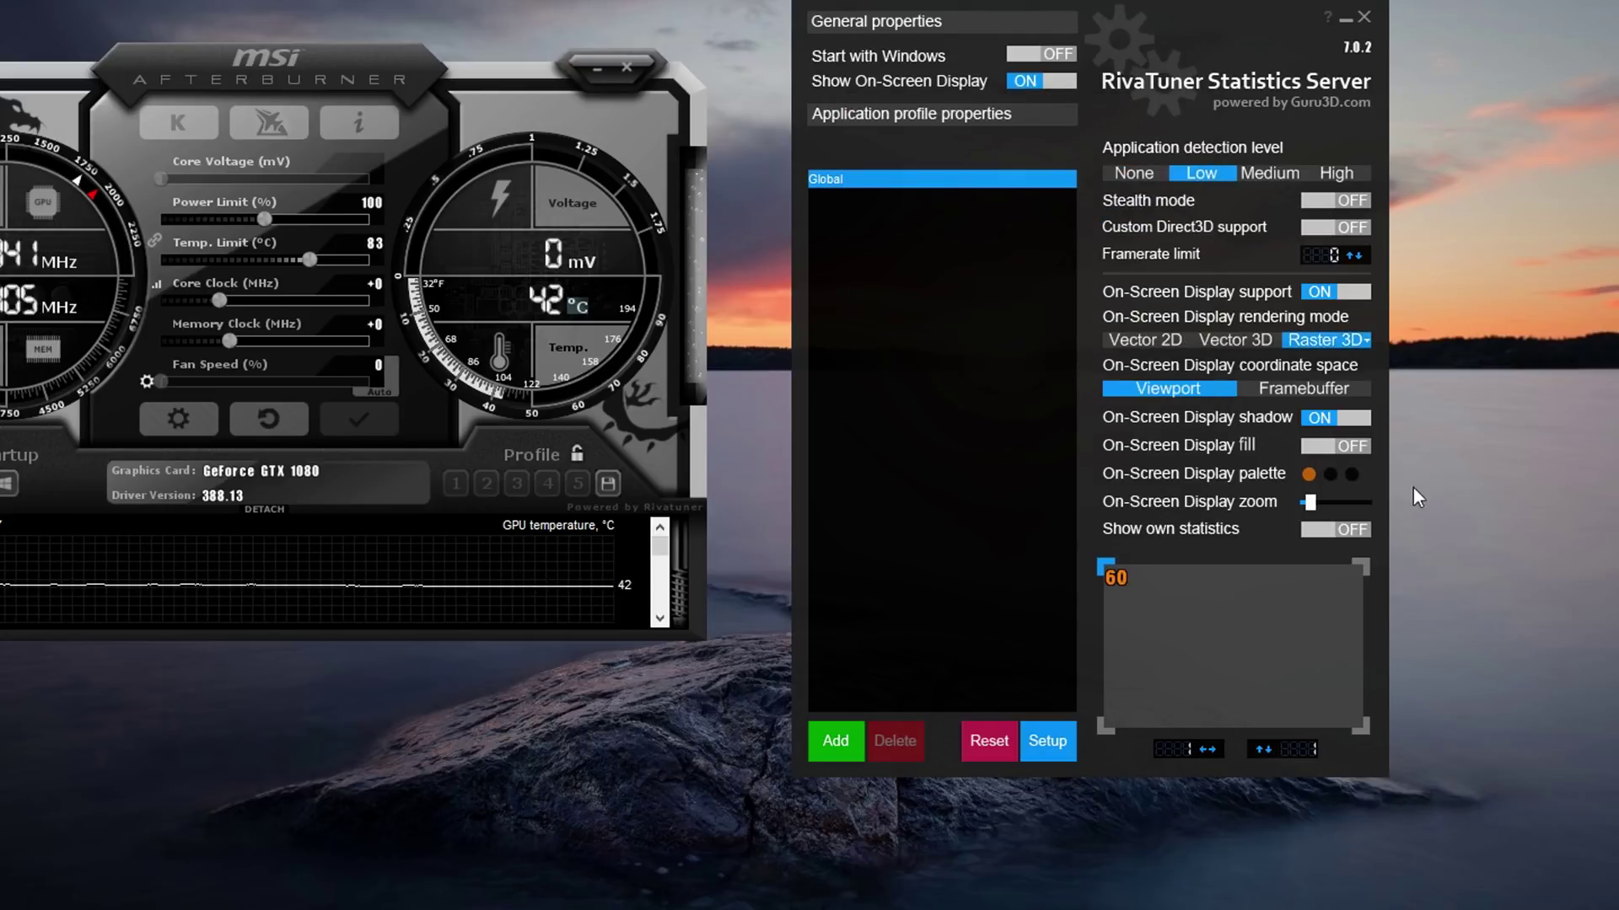
Make the overlay text white and enlarge it with the zoom slider
{"action": "left_click", "coordinate": [1308, 474]}
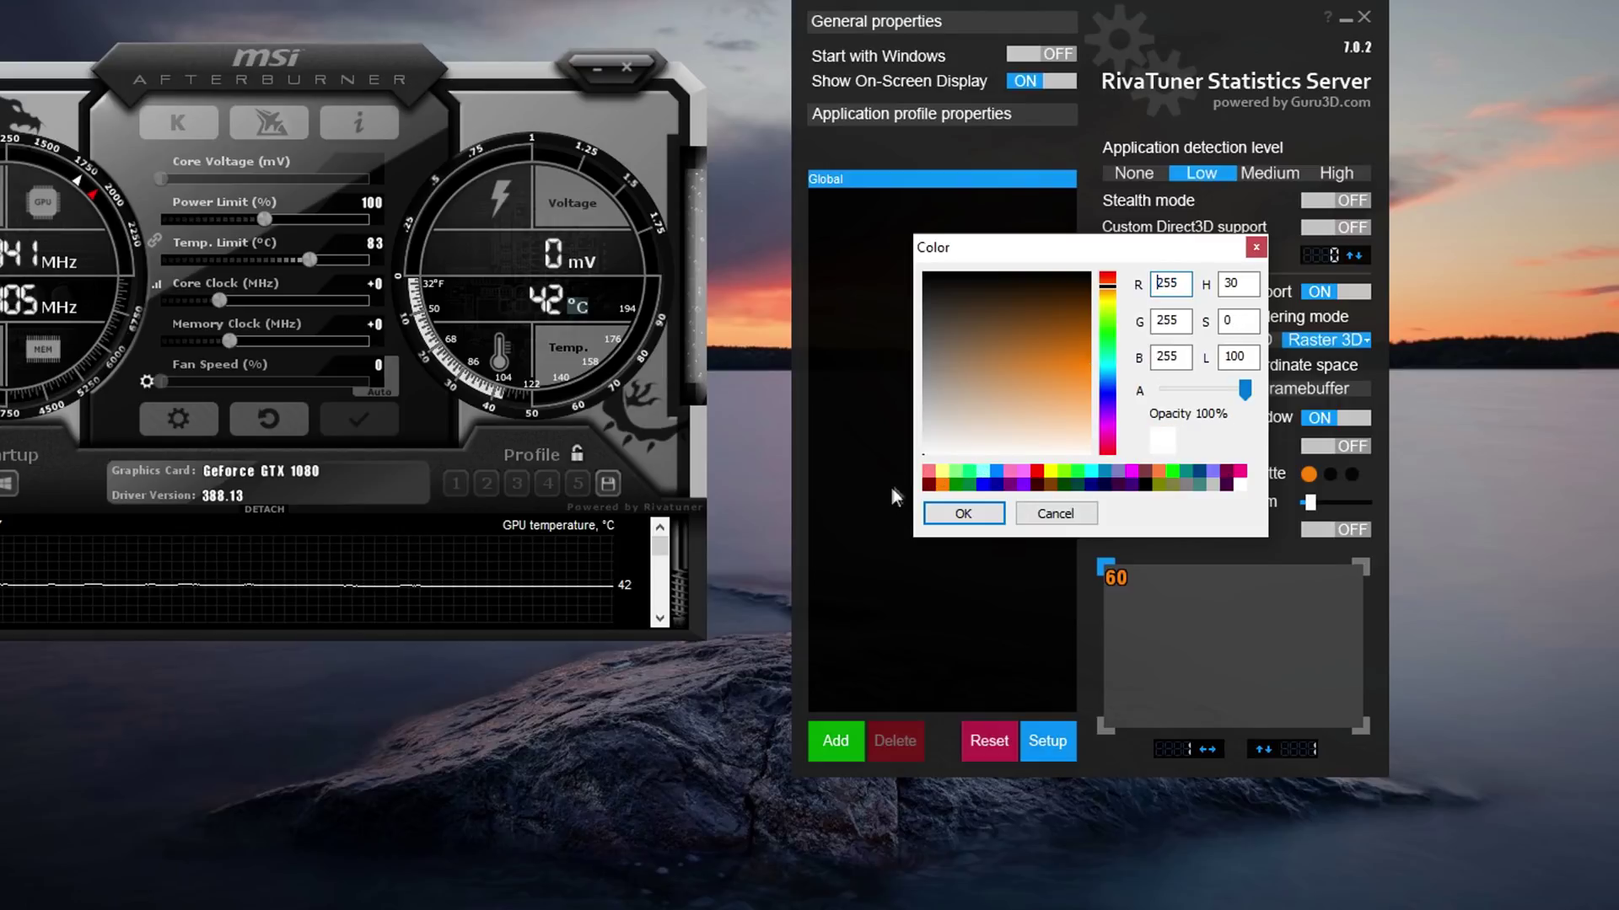
{"action": "left_click", "coordinate": [964, 514]}
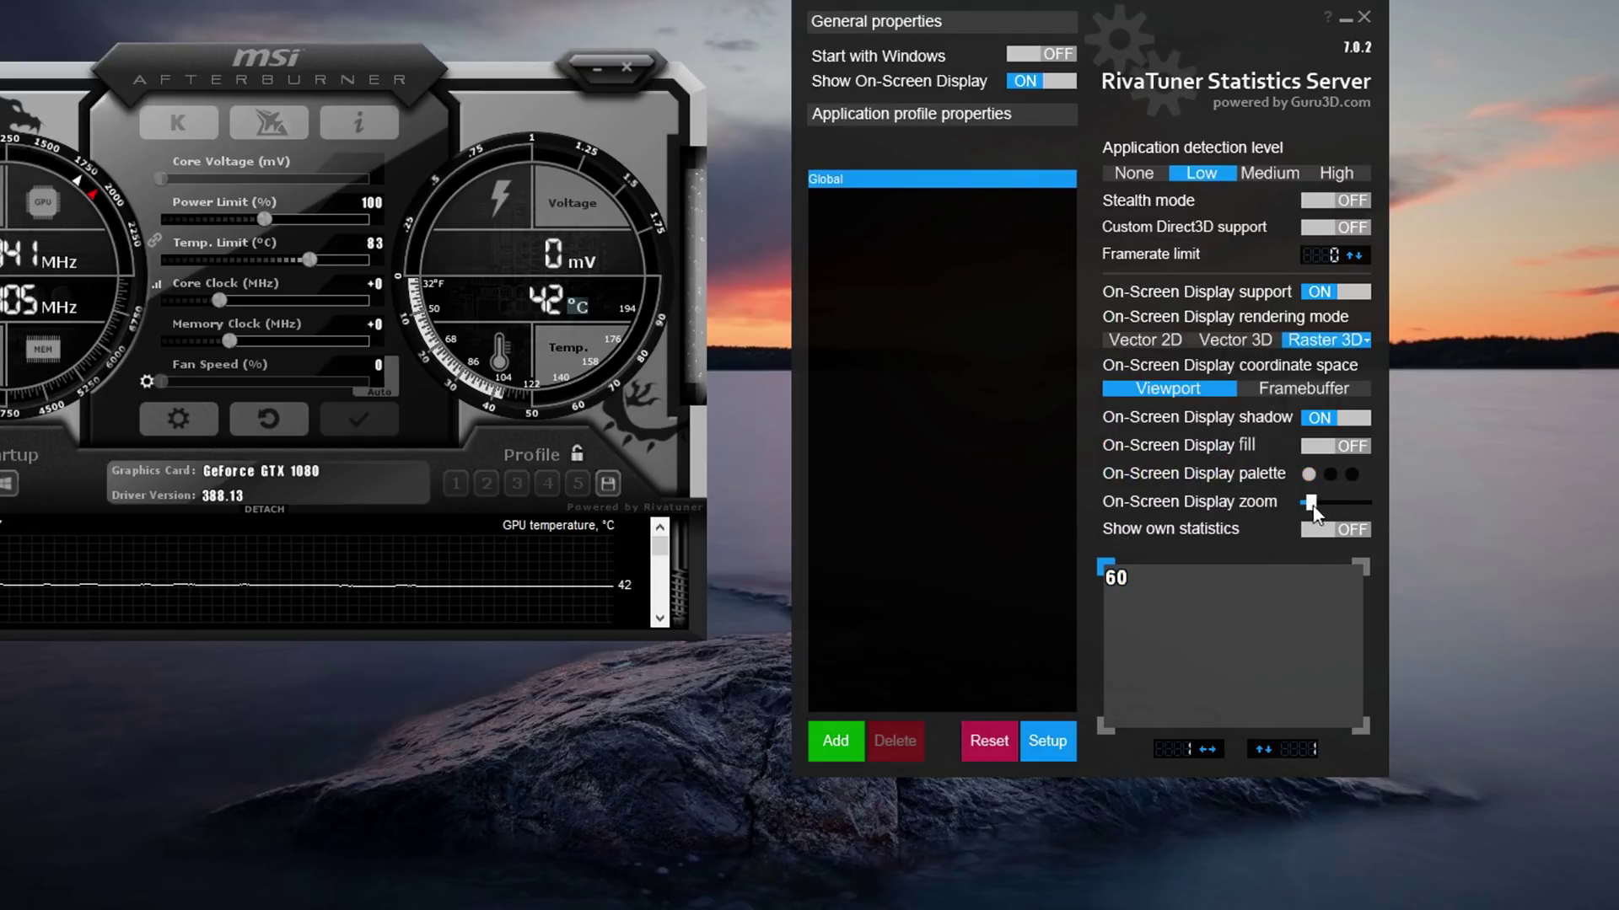
{"action": "left_click_drag", "start_coordinate": [1312, 505], "coordinate": [1322, 504]}
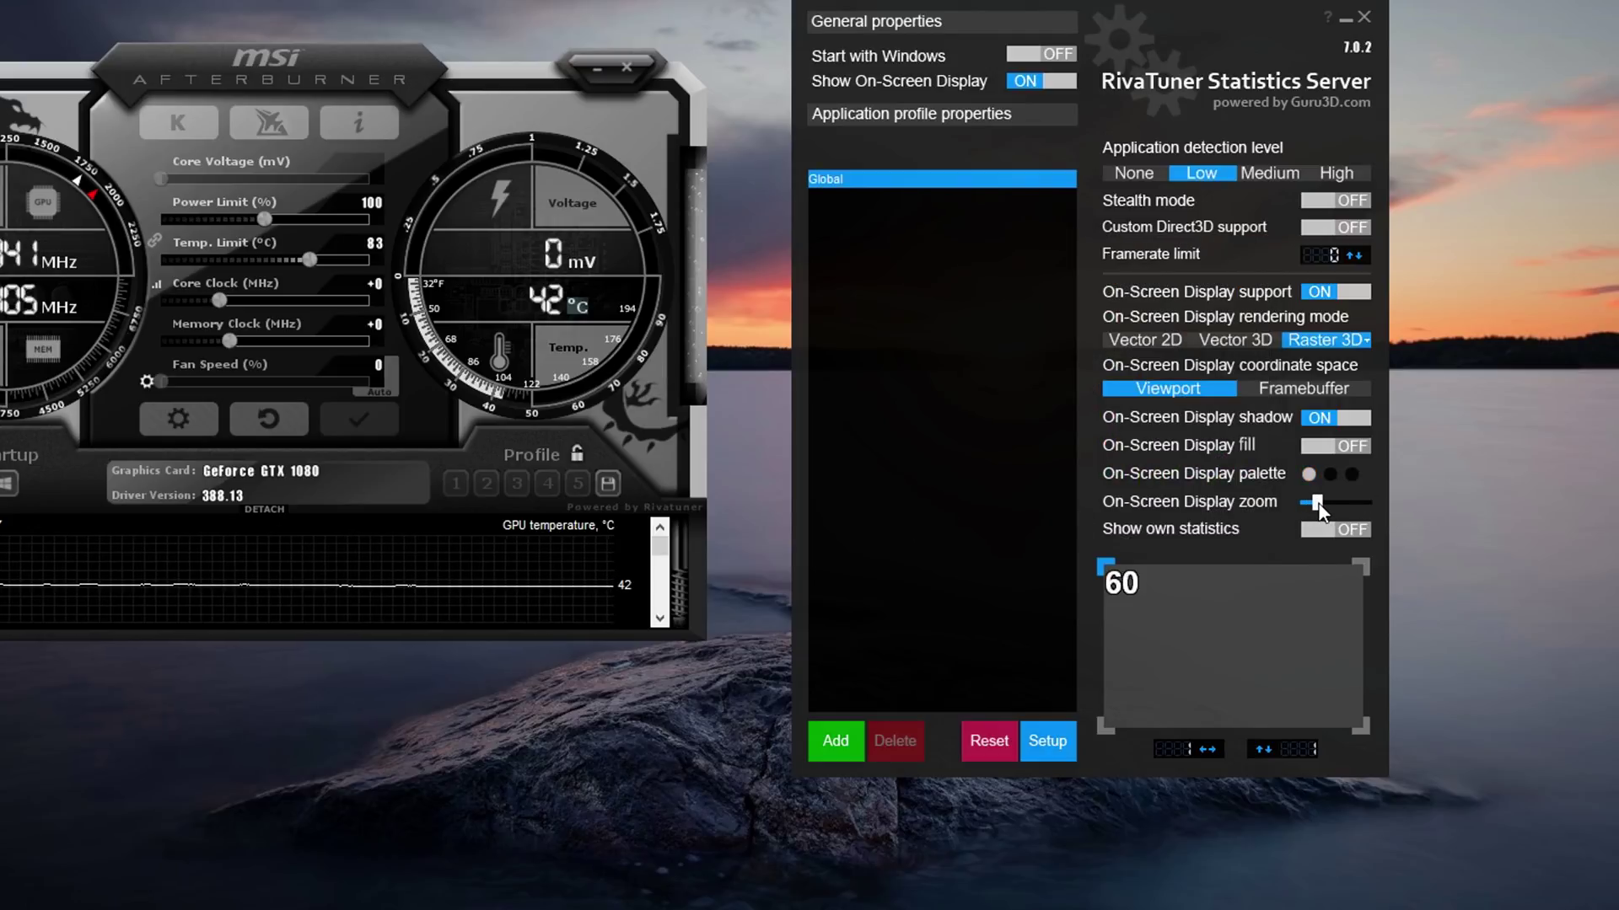
Position the overlay at X 20 and Y 20
{"action": "left_click", "coordinate": [1180, 751]}
{"action": "type", "text": "20"}
{"action": "key", "text": "Return"}
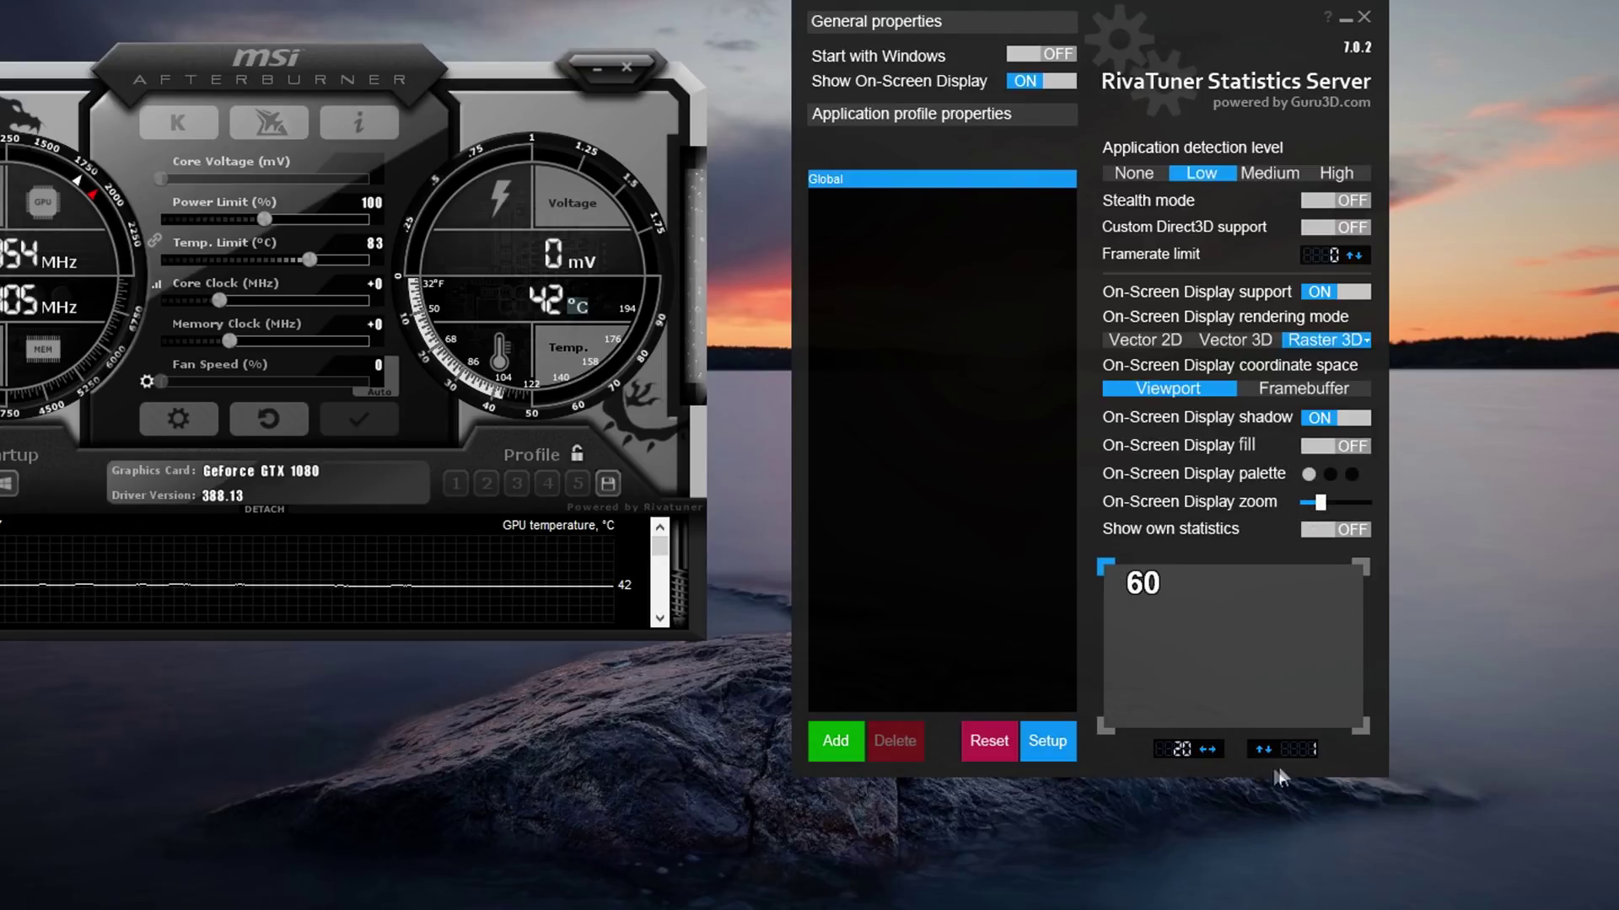
{"action": "left_click", "coordinate": [1297, 747]}
{"action": "type", "text": "20"}
{"action": "key", "text": "Return"}
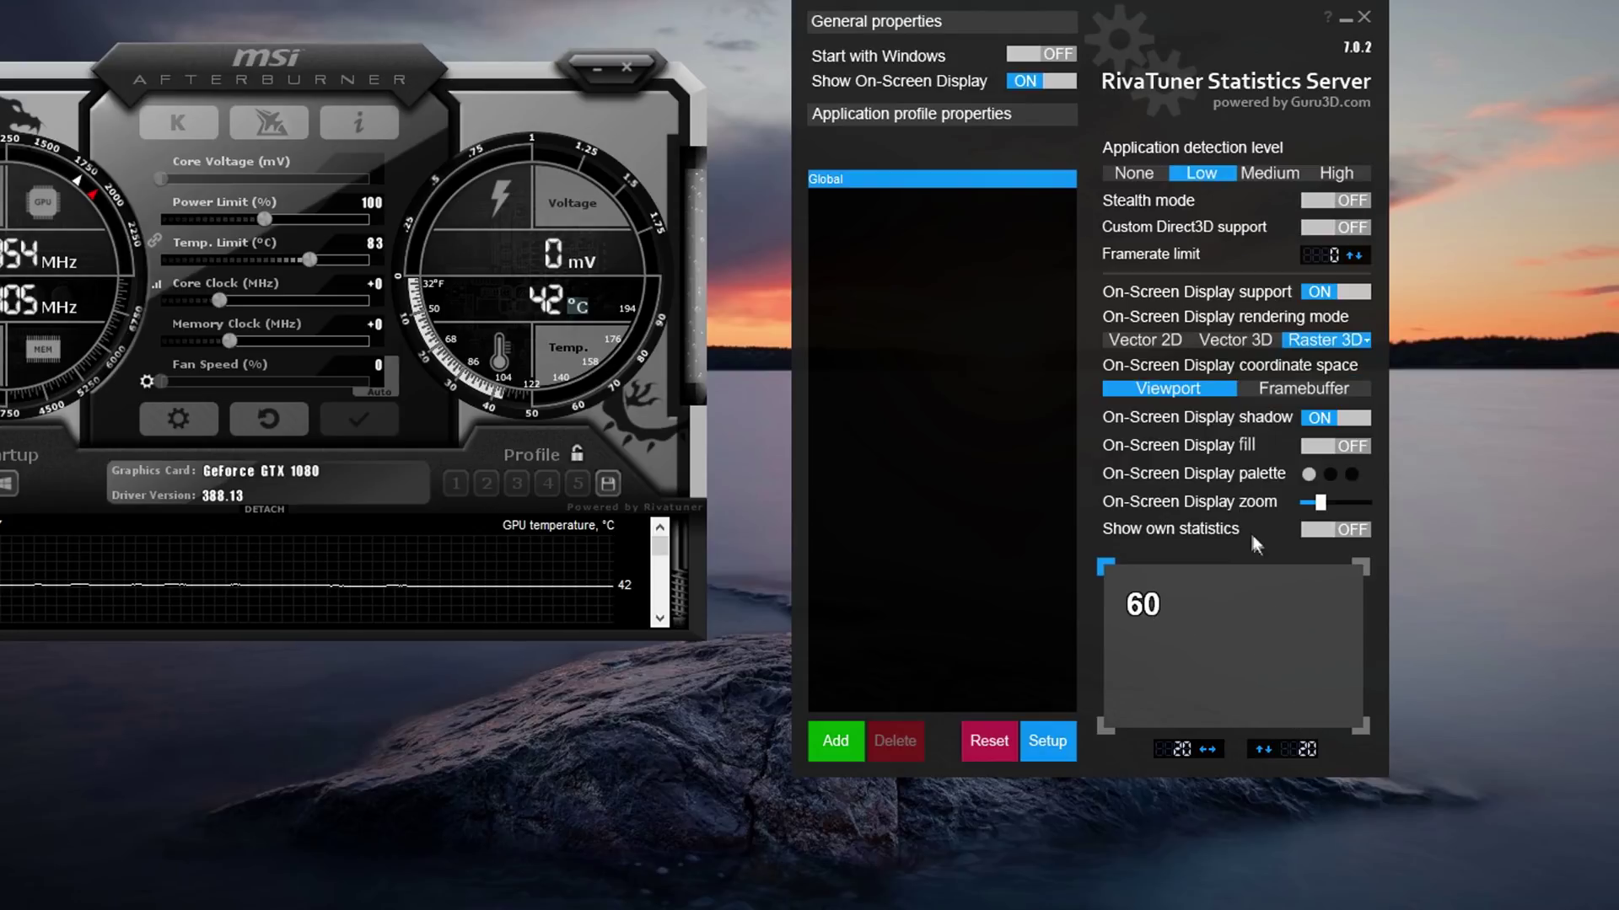
Turn On-Screen Display fill on, then nudge the RivaTuner window slightly left
{"action": "left_click", "coordinate": [1317, 449]}
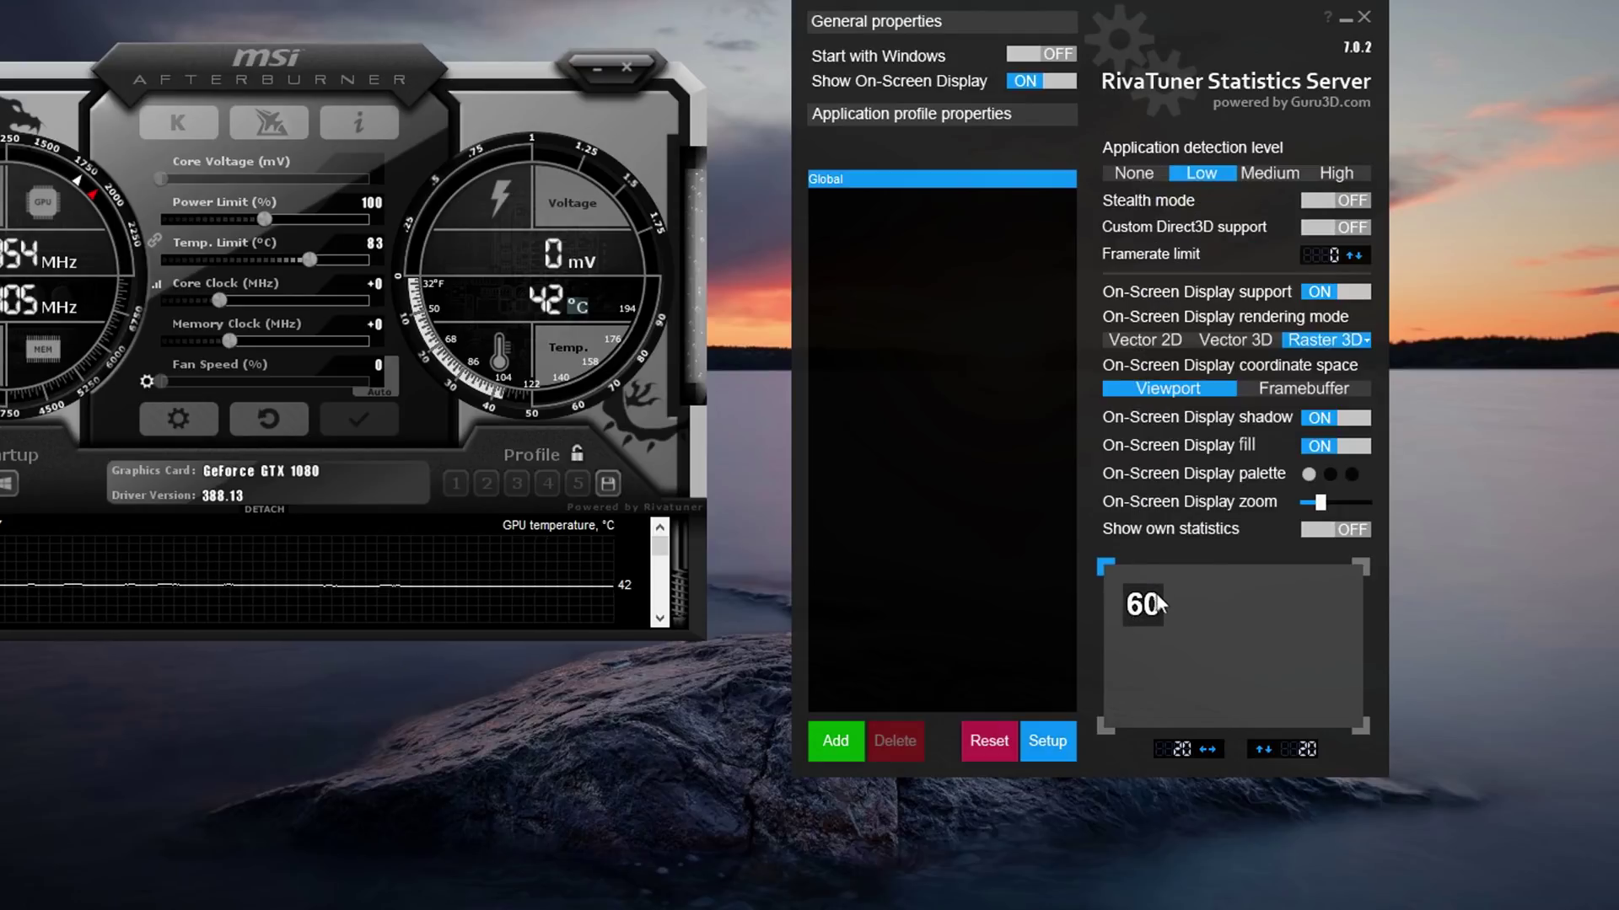
{"action": "mouse_move", "coordinate": [1157, 602]}
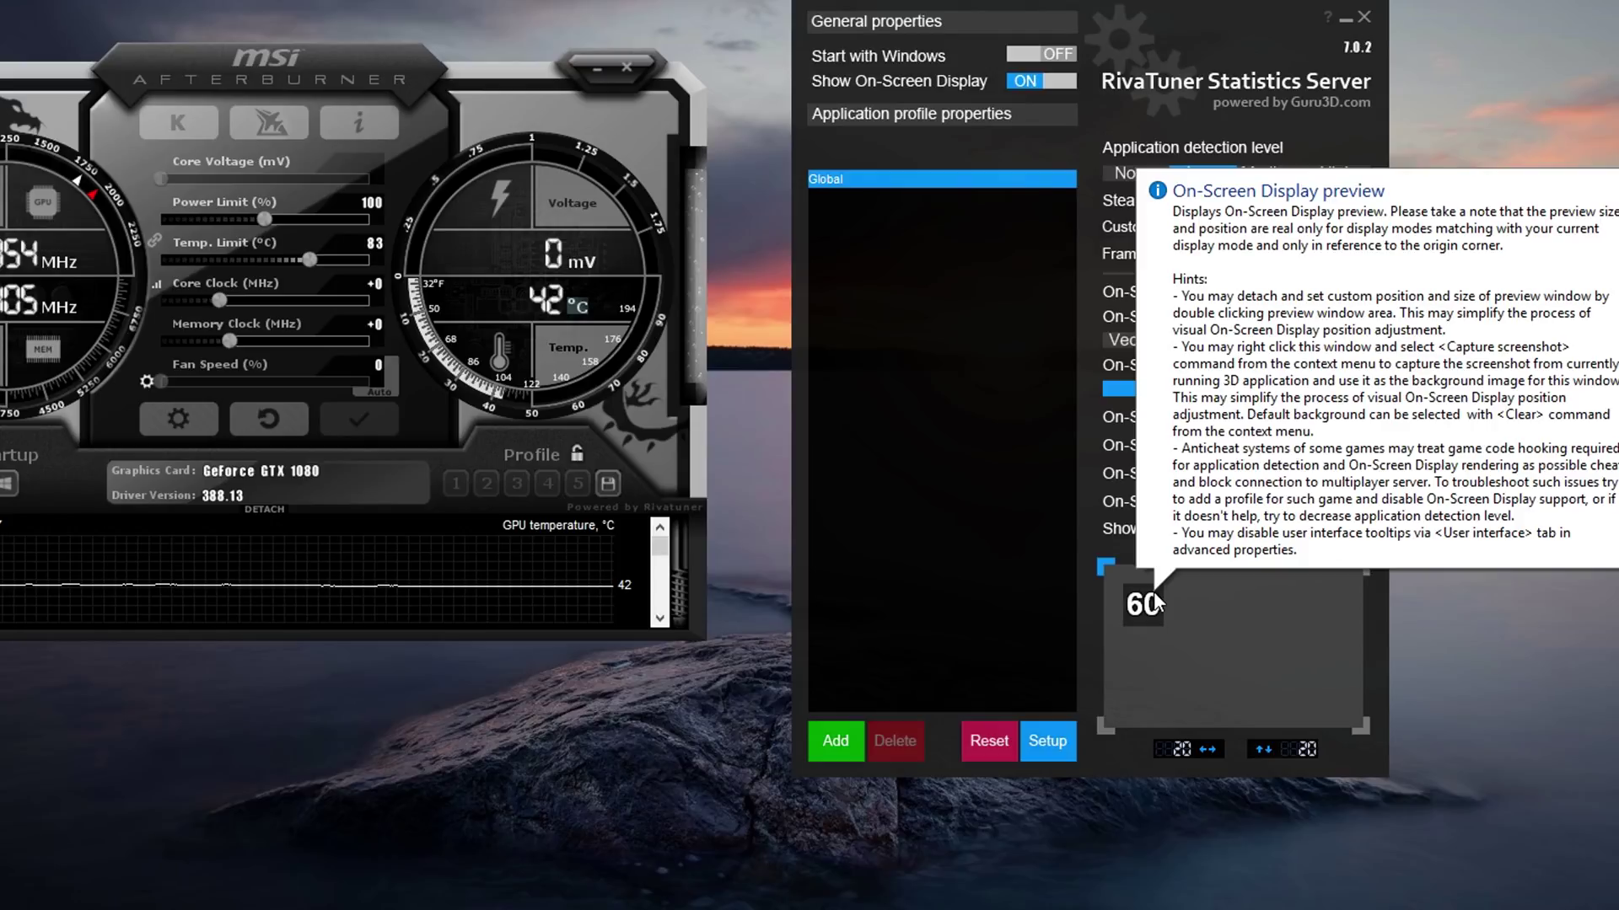
{"action": "left_click_drag", "start_coordinate": [1148, 27], "coordinate": [1134, 25]}
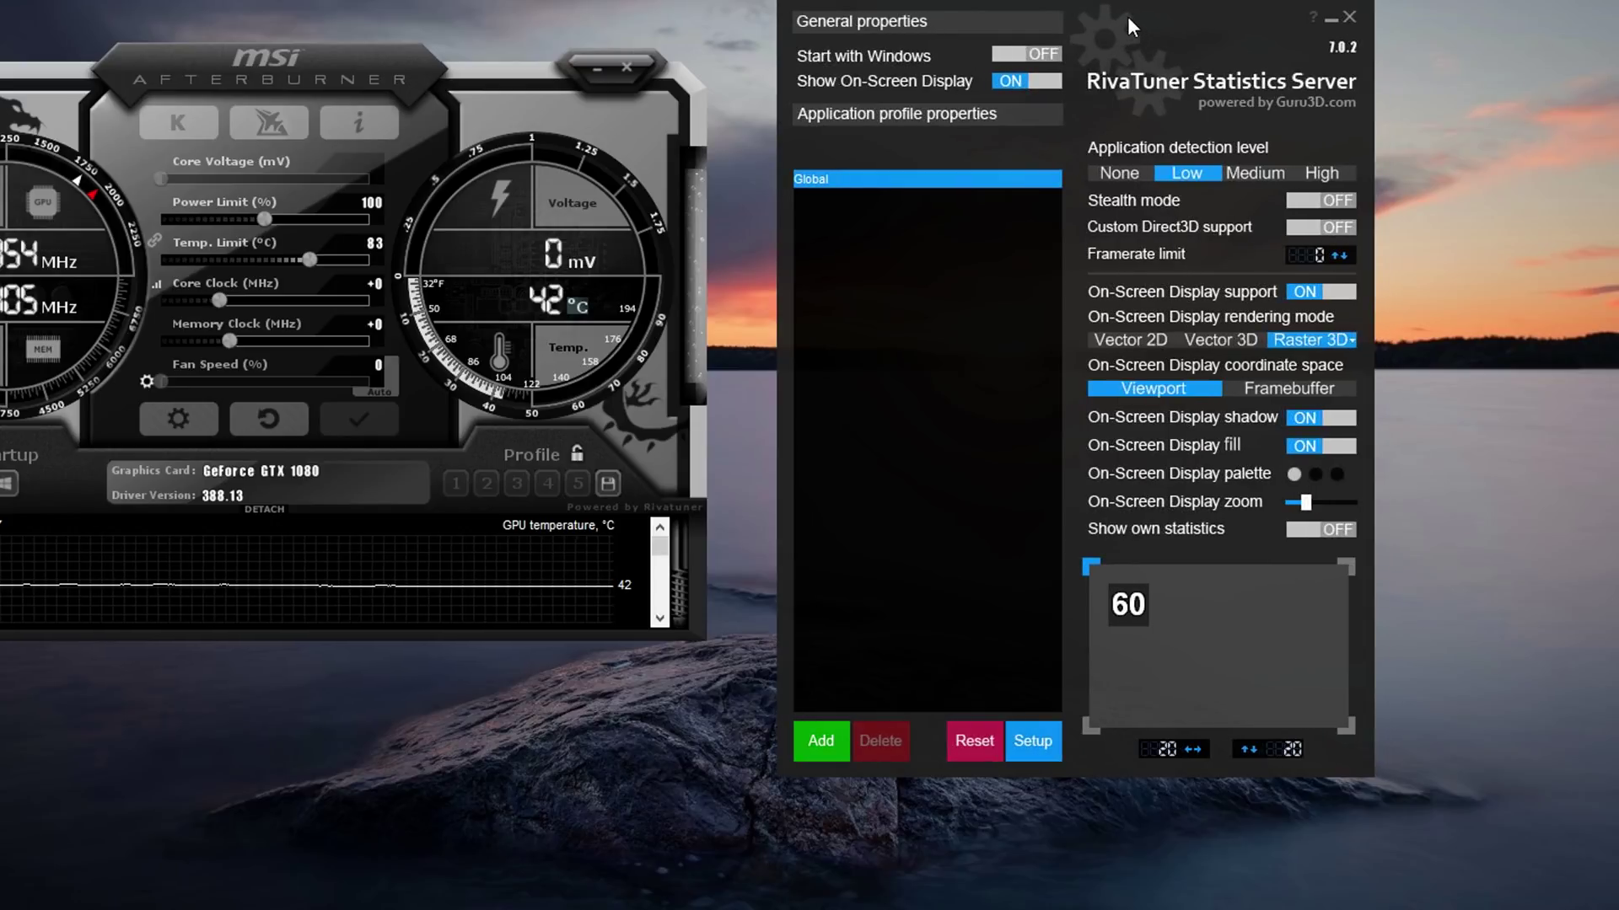